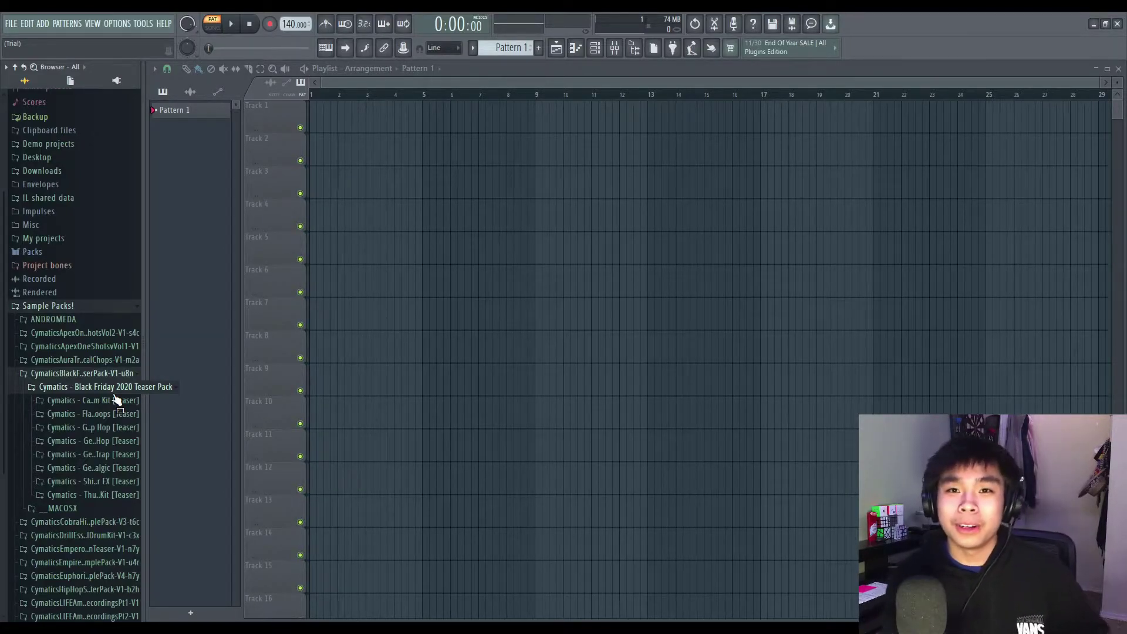
- Audition samples in the Cymatics Black Friday 2020 Teaser Pack and place "The Way We Were - 152 BPM F Min" at the start of Track 1
click(116, 400)
click(115, 354)
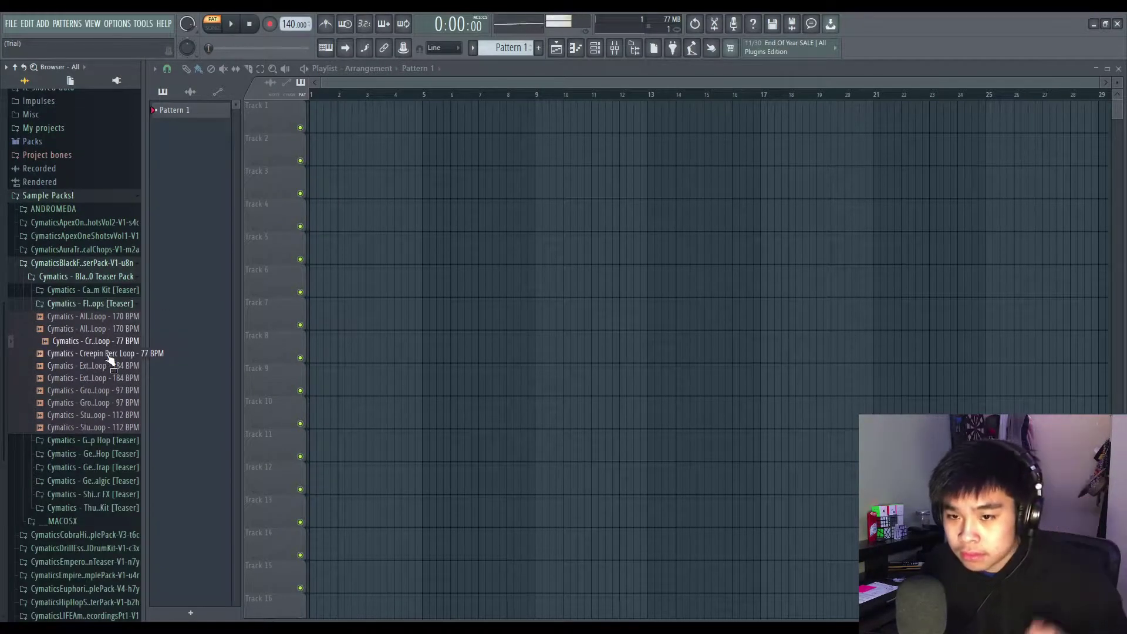
click(109, 356)
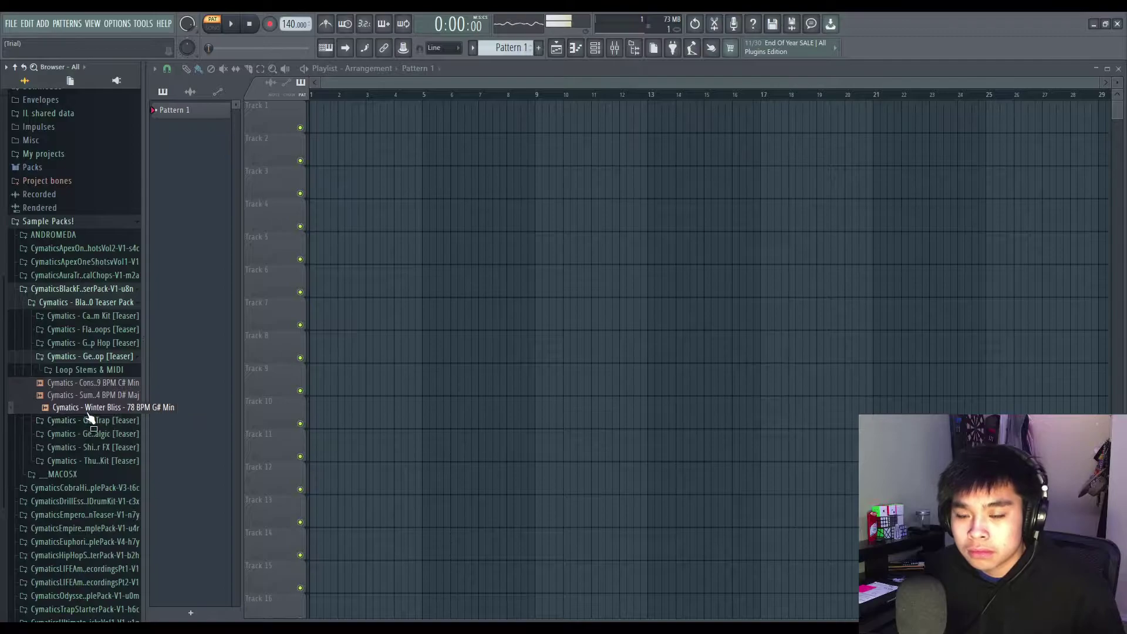
click(108, 432)
click(109, 460)
click(116, 453)
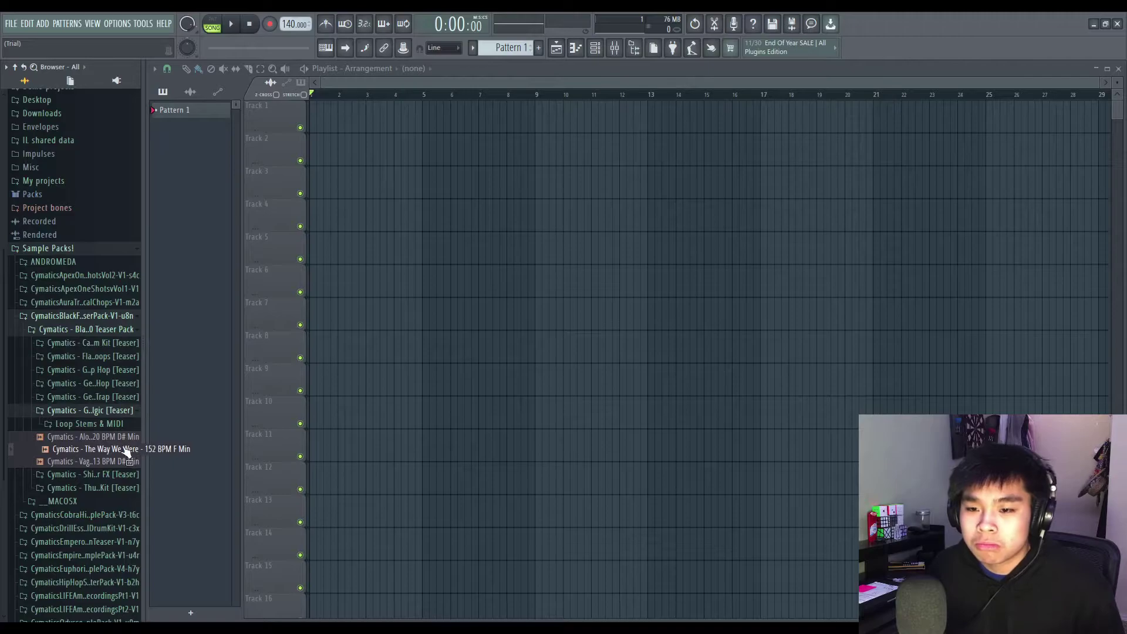
drag(124, 452, 352, 104)
- Set the project tempo to 152 BPM while playing back the placed loop
key(space)
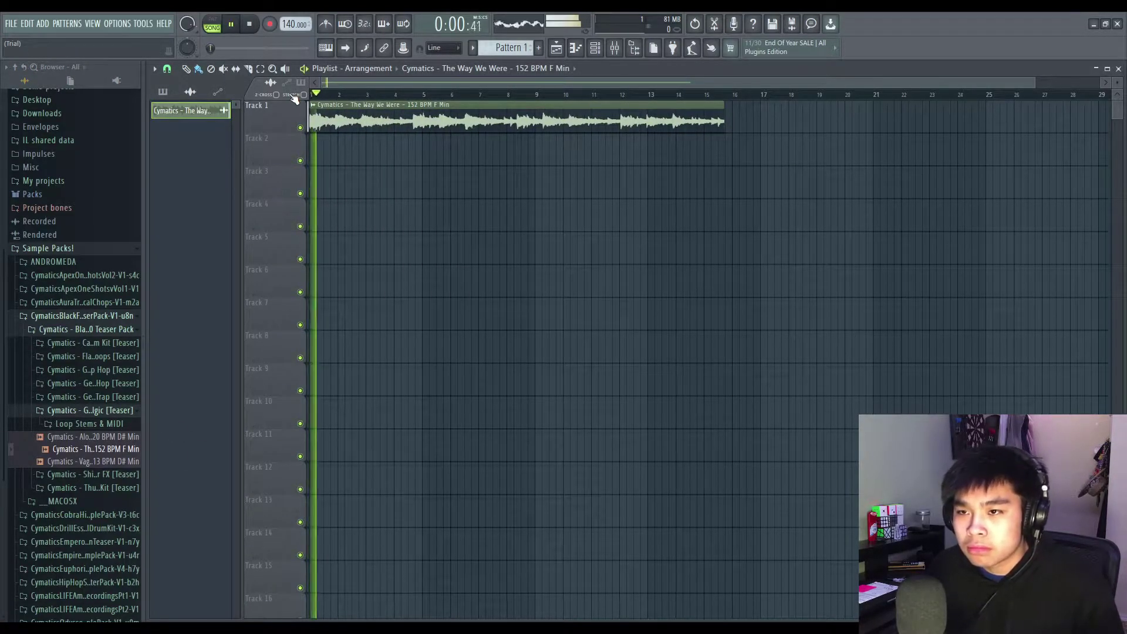
drag(284, 28, 283, 21)
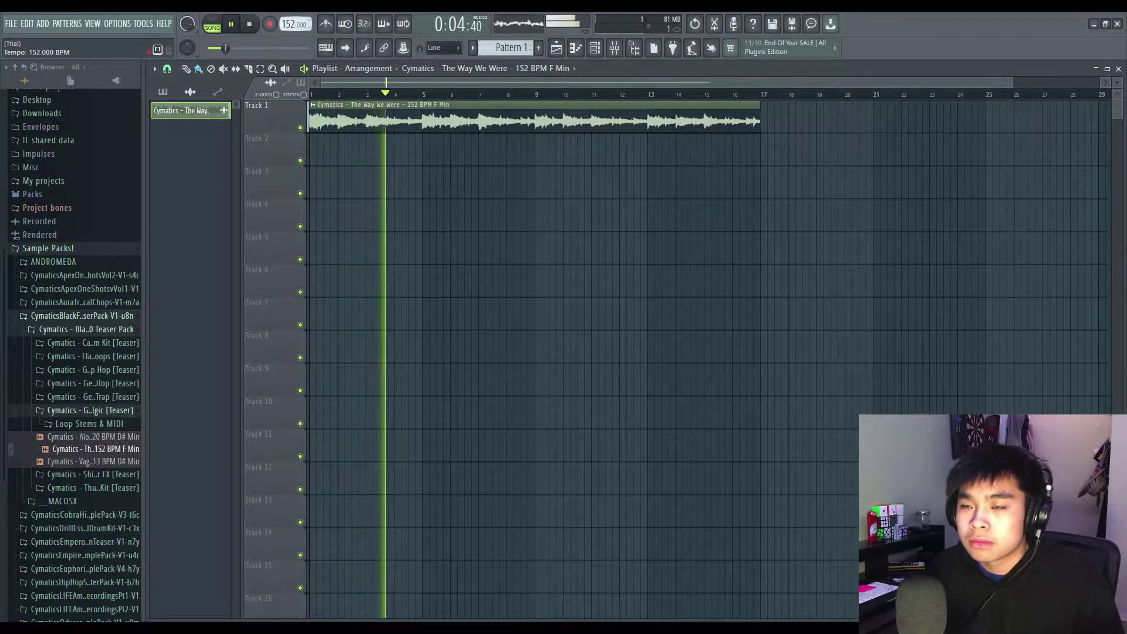
key(space)
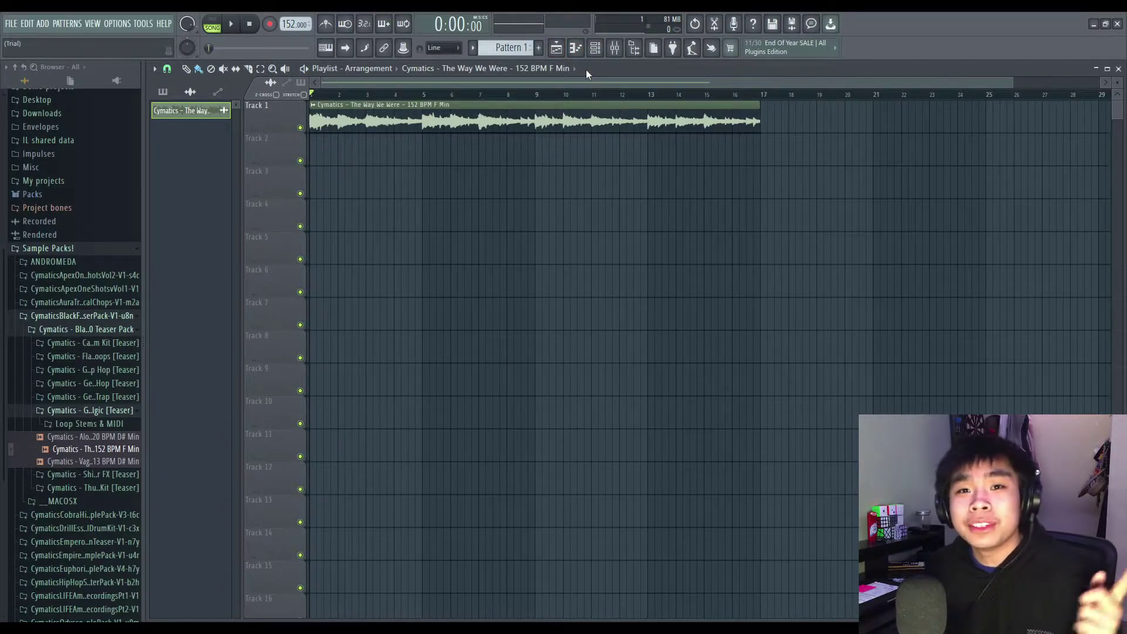
- Add the Fruity Slicer drum generator from the plugin database as a new channel in the channel rack
click(594, 48)
scroll(71, 132, up, 3)
click(55, 129)
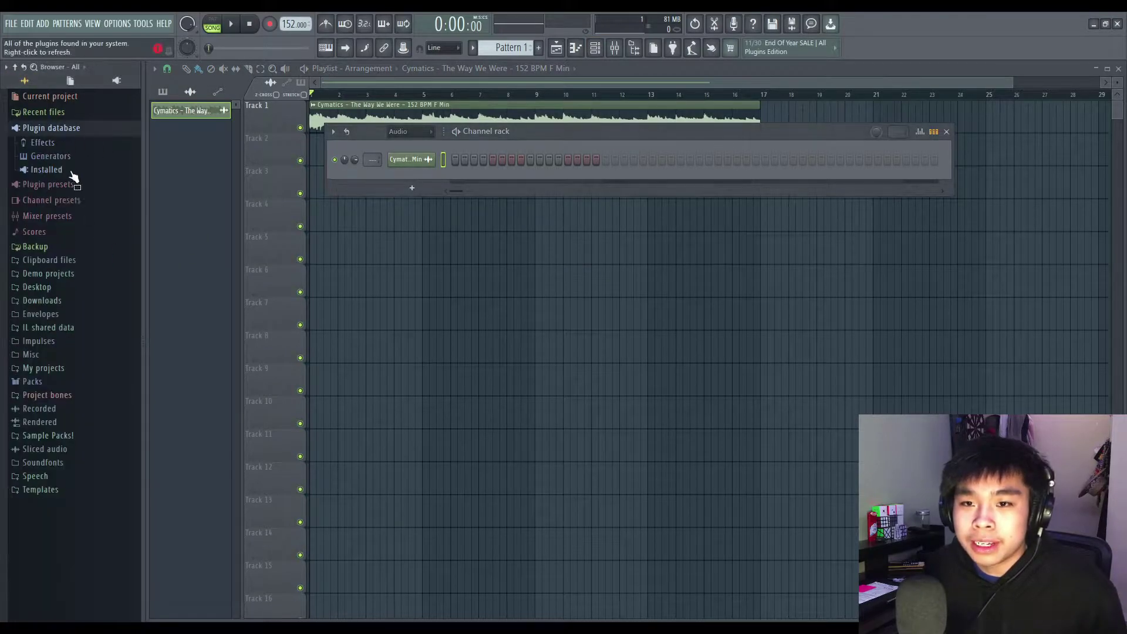
click(75, 158)
click(48, 183)
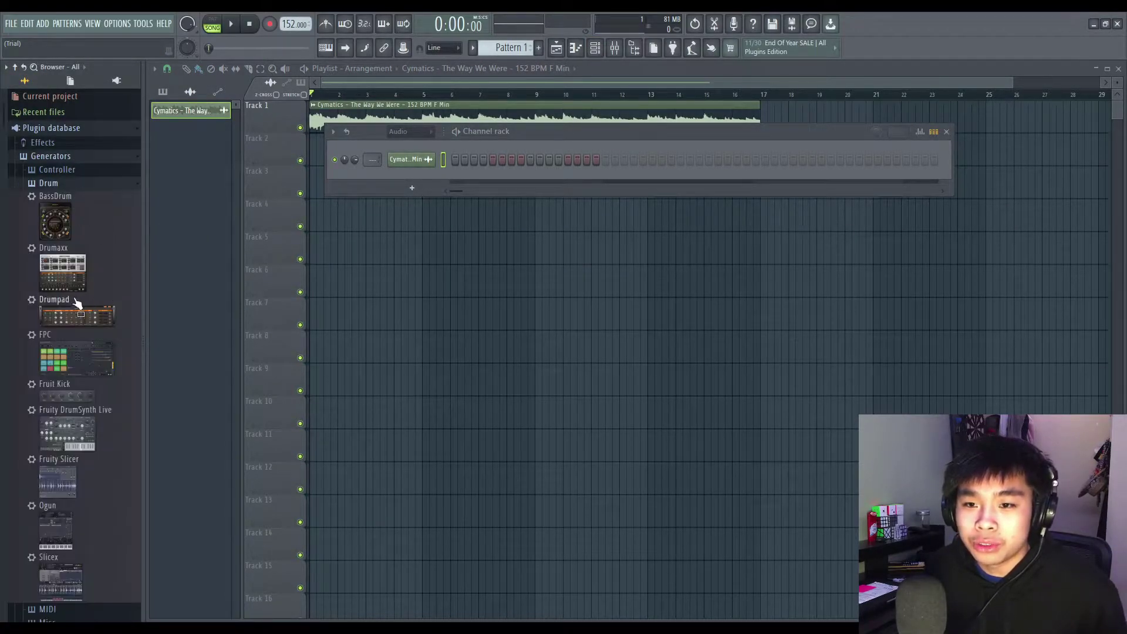
scroll(85, 311, down, 6)
scroll(117, 334, up, 4)
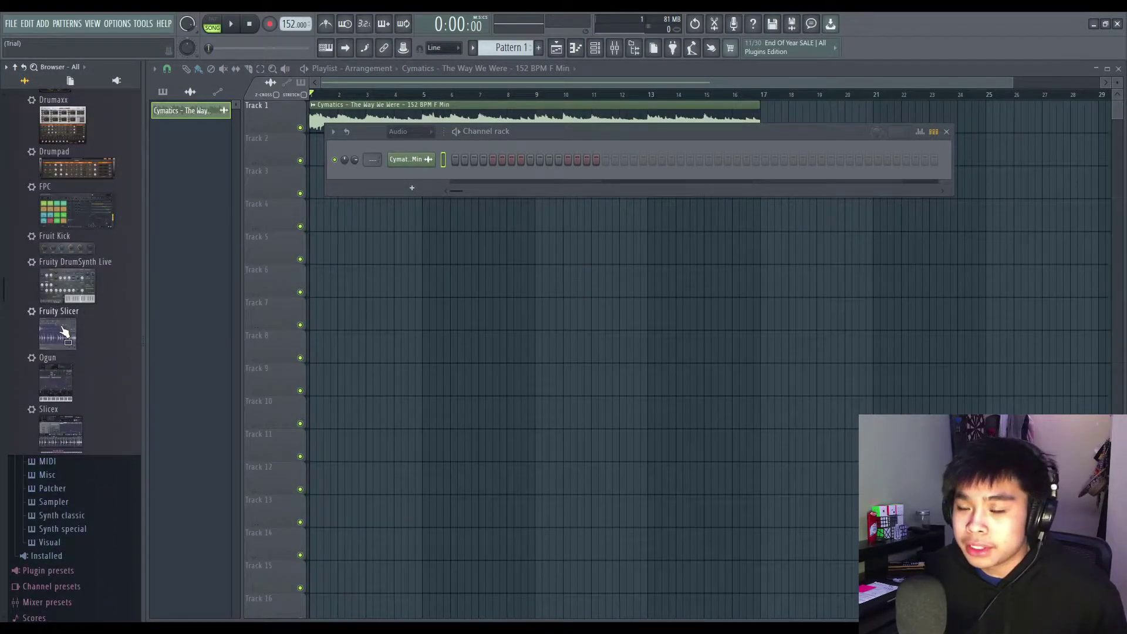
drag(402, 202, 585, 228)
- Load "Cymatics - The Way We Were - 152 BPM F Min" from the teaser pack's sample folder into Fruity Slicer
scroll(75, 403, down, 8)
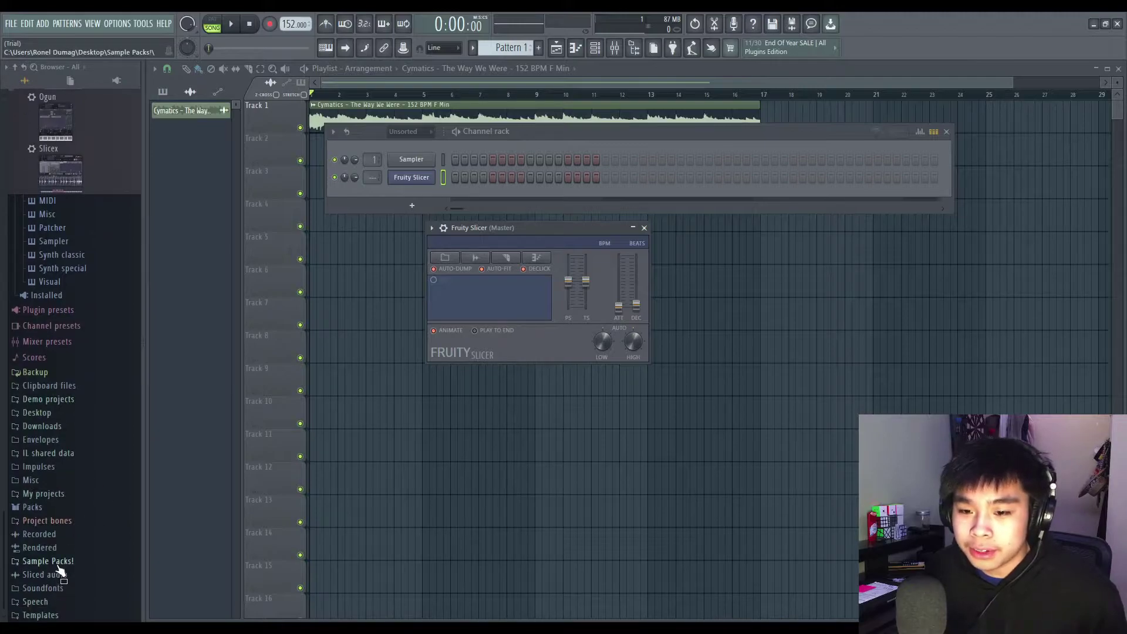
click(58, 564)
click(86, 374)
click(89, 359)
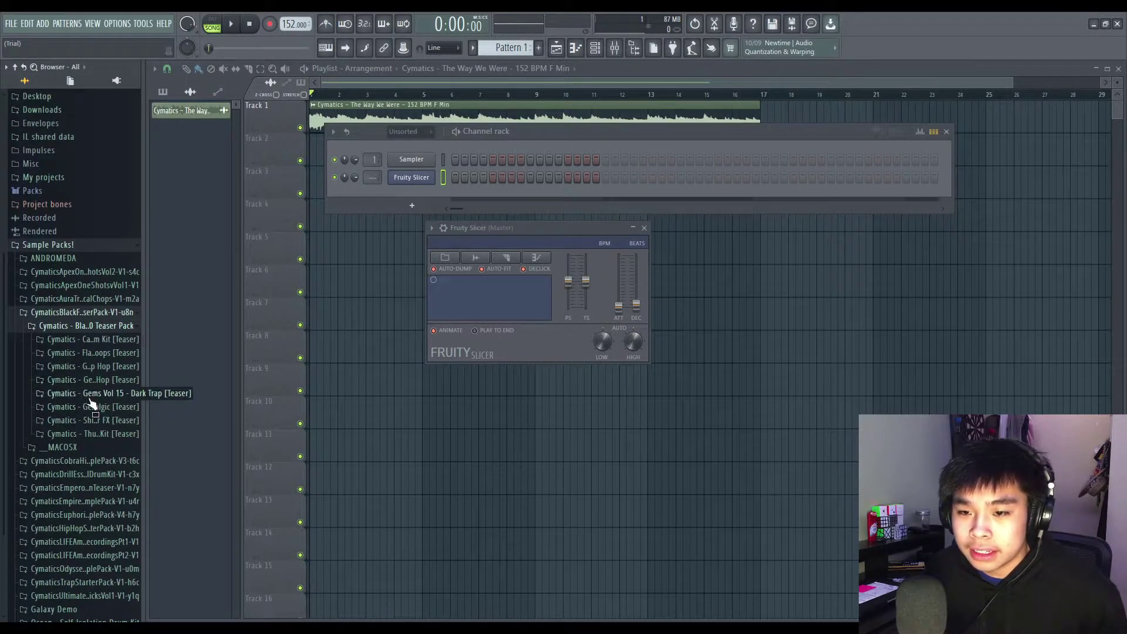
click(94, 406)
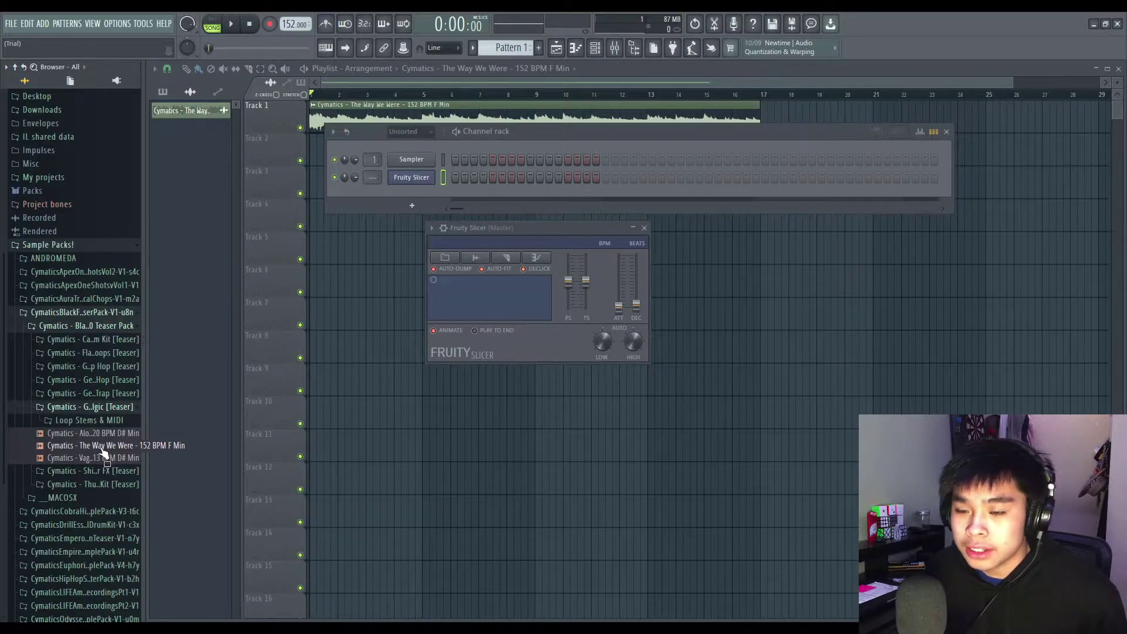
drag(103, 452, 515, 350)
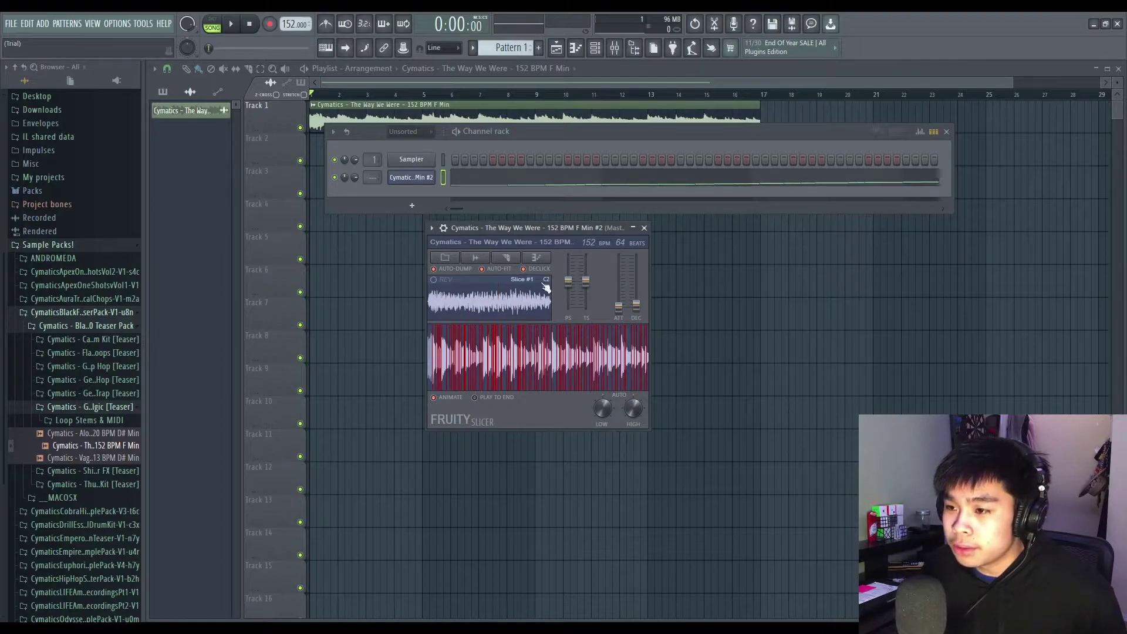
- Slice the loaded loop by Beat and play the resulting slices in pattern mode
click(509, 260)
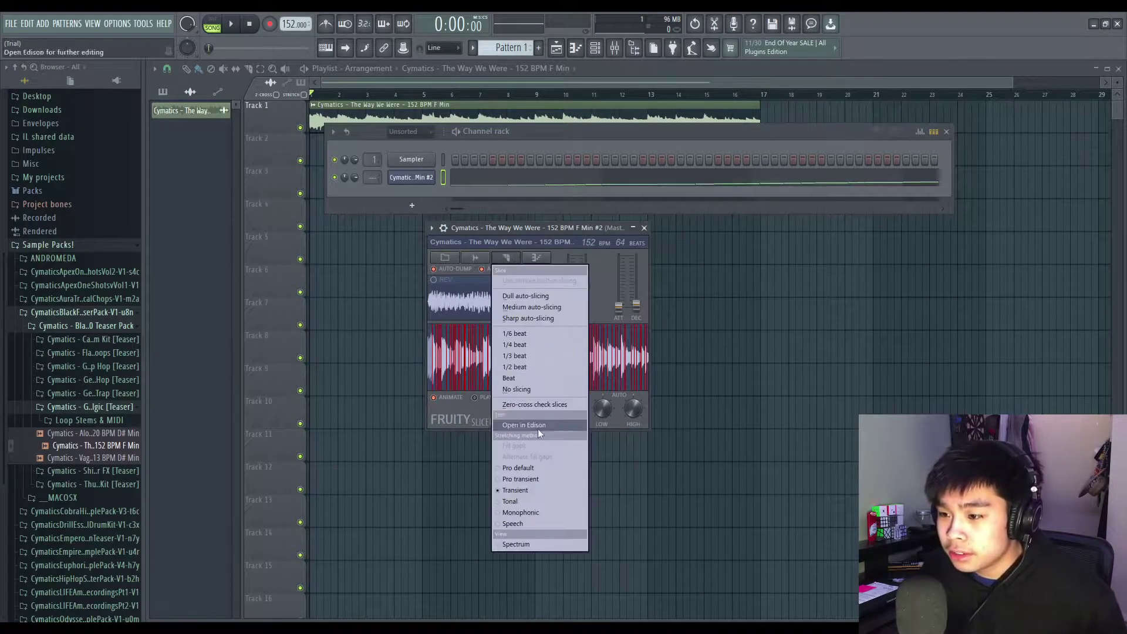
click(527, 378)
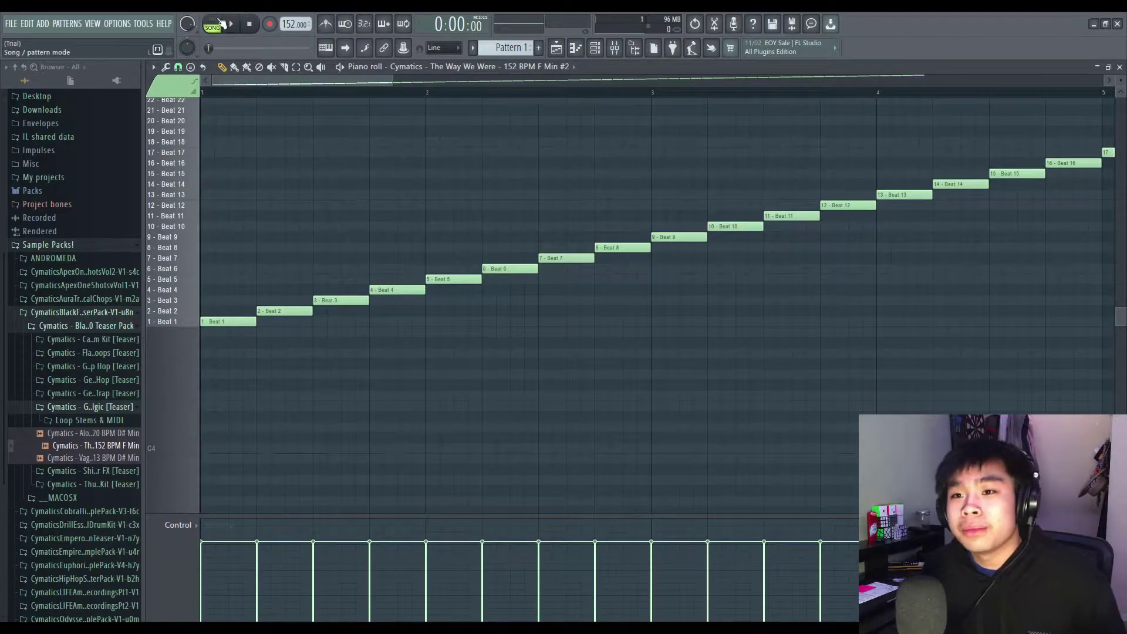
scroll(352, 405, down, 4)
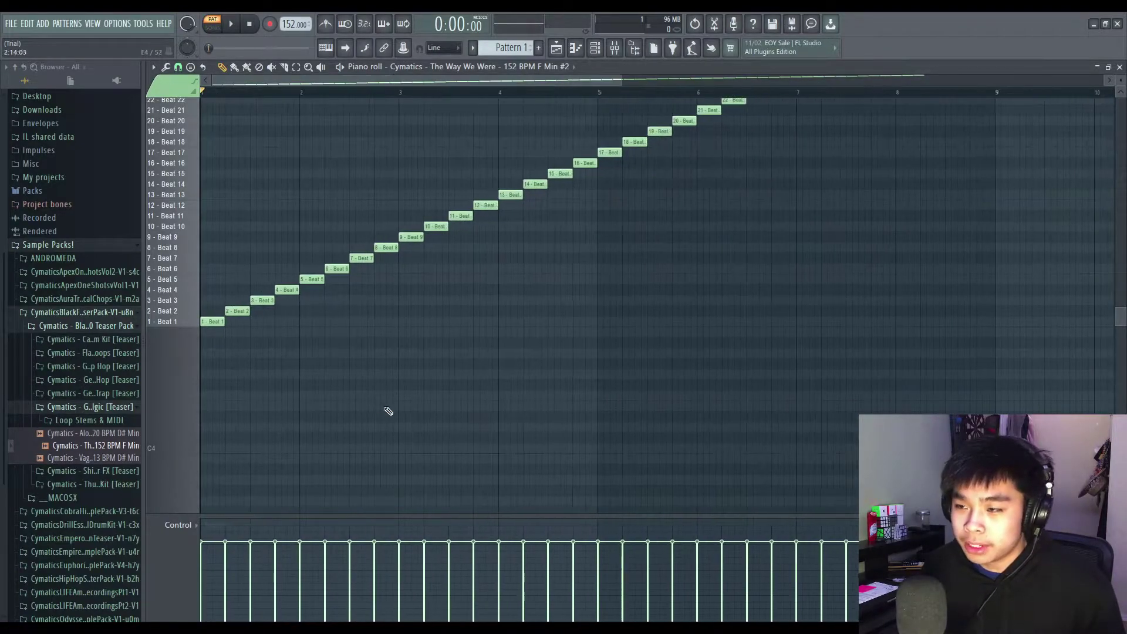
key(space)
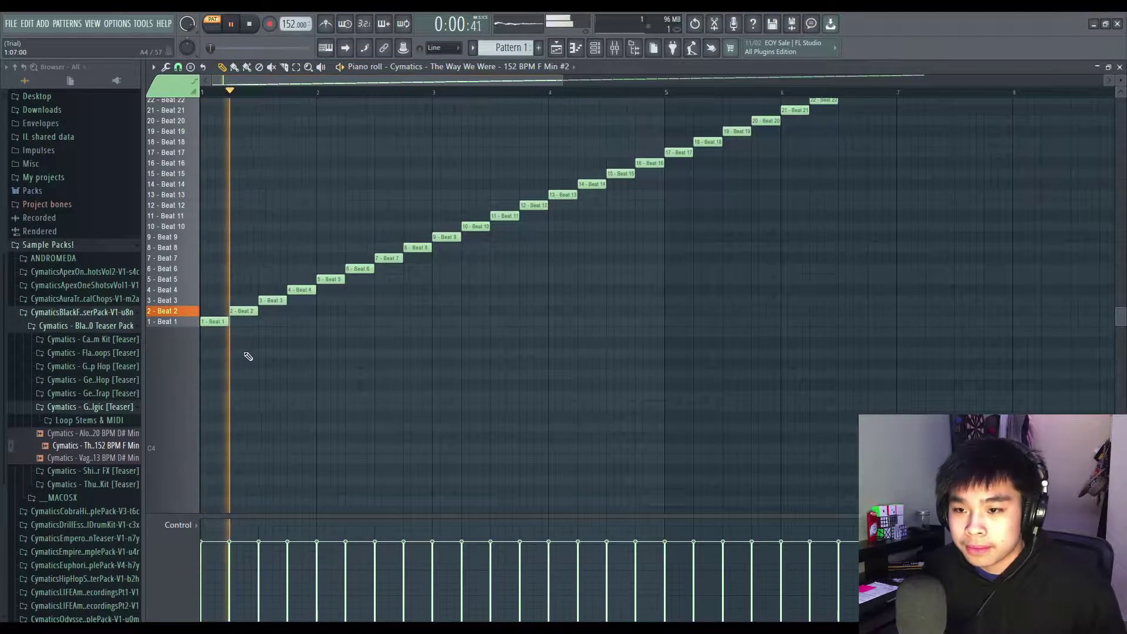
key(space)
- Adjust the attack and decay in Fruity Slicer for smoother slices, then close the slicer and channel rack
click(595, 48)
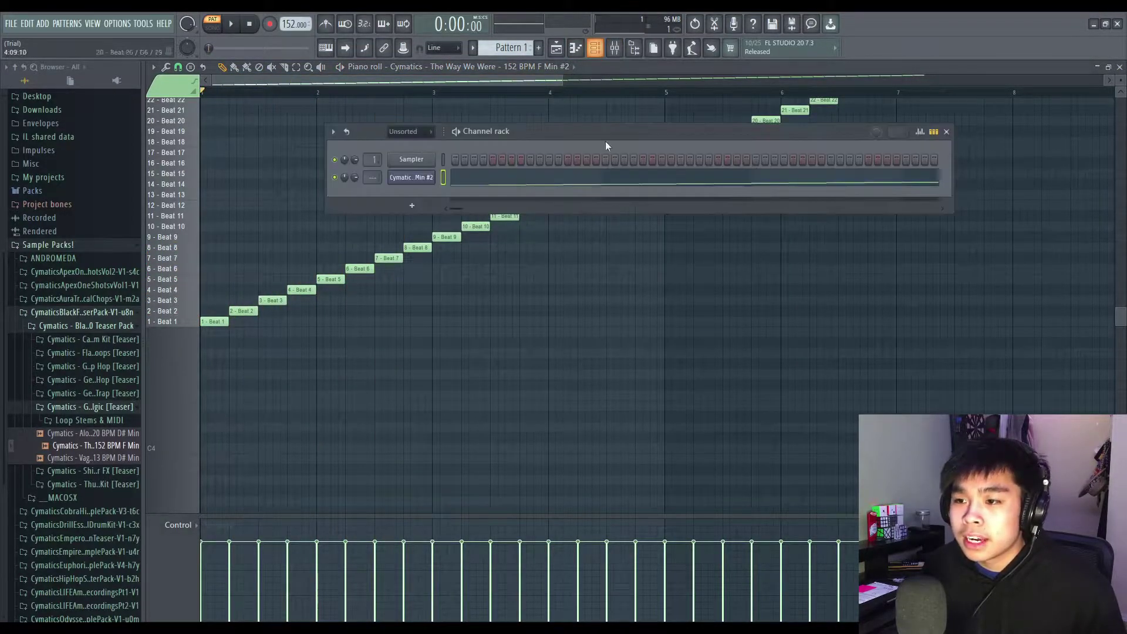
click(425, 179)
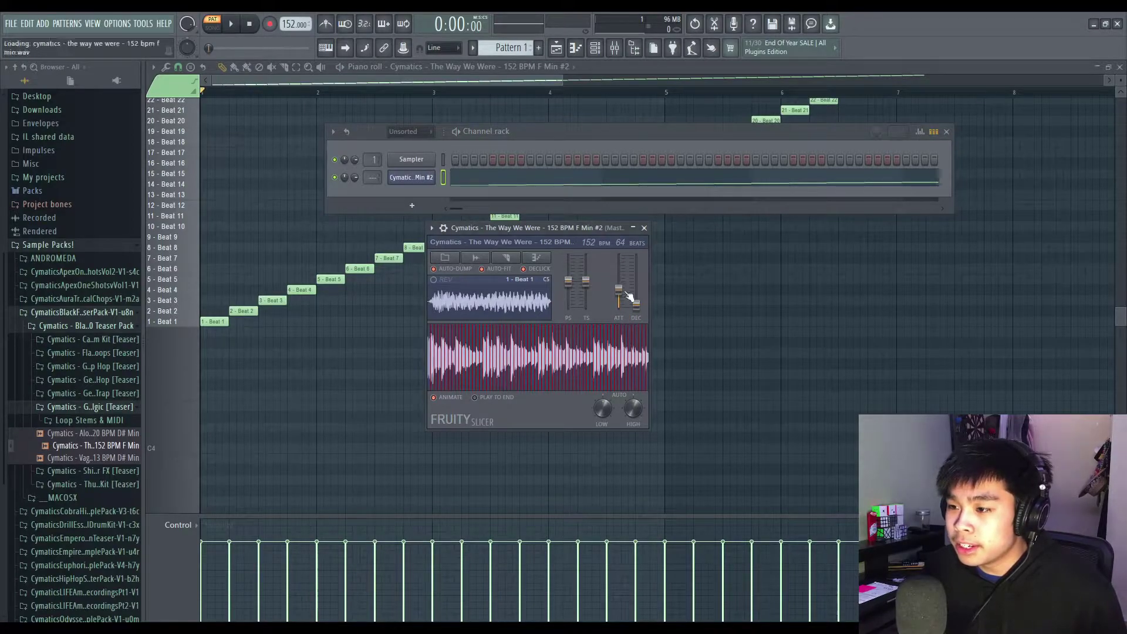
key(space)
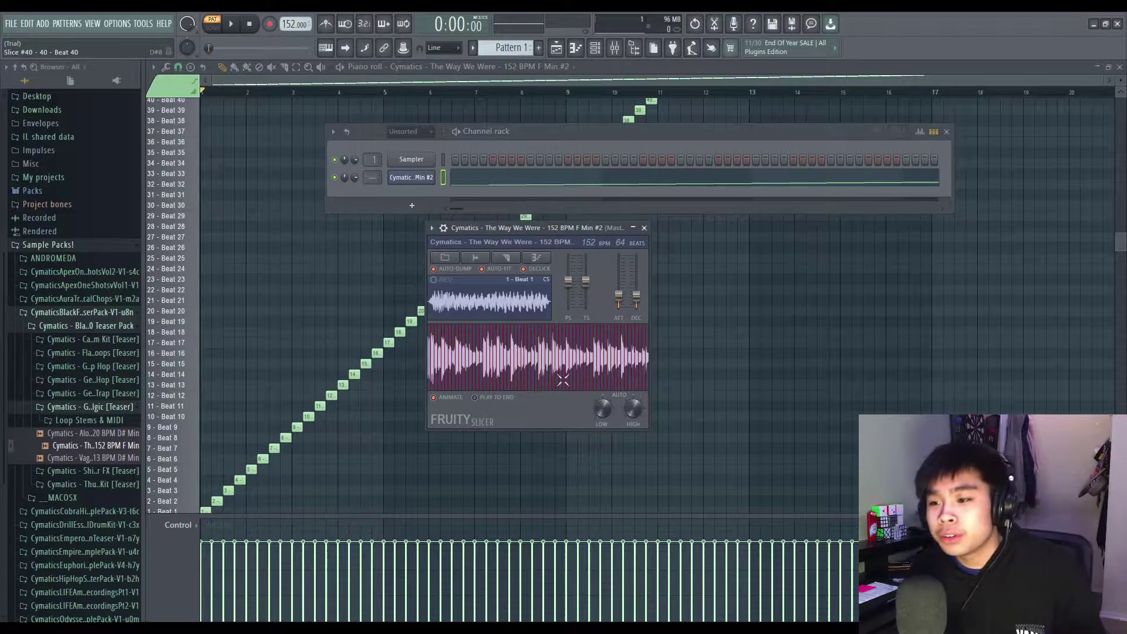
click(644, 228)
click(946, 131)
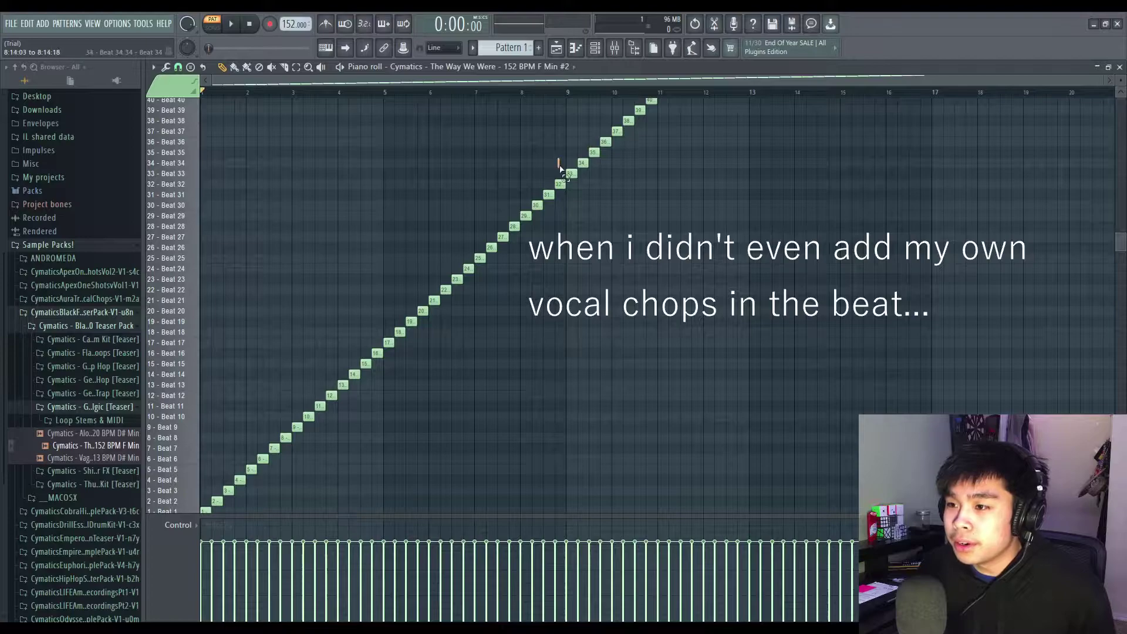
- Delete the slice notes for beats 1 to 32 and move the remaining notes to the start of bar 1
drag(554, 267, 211, 473)
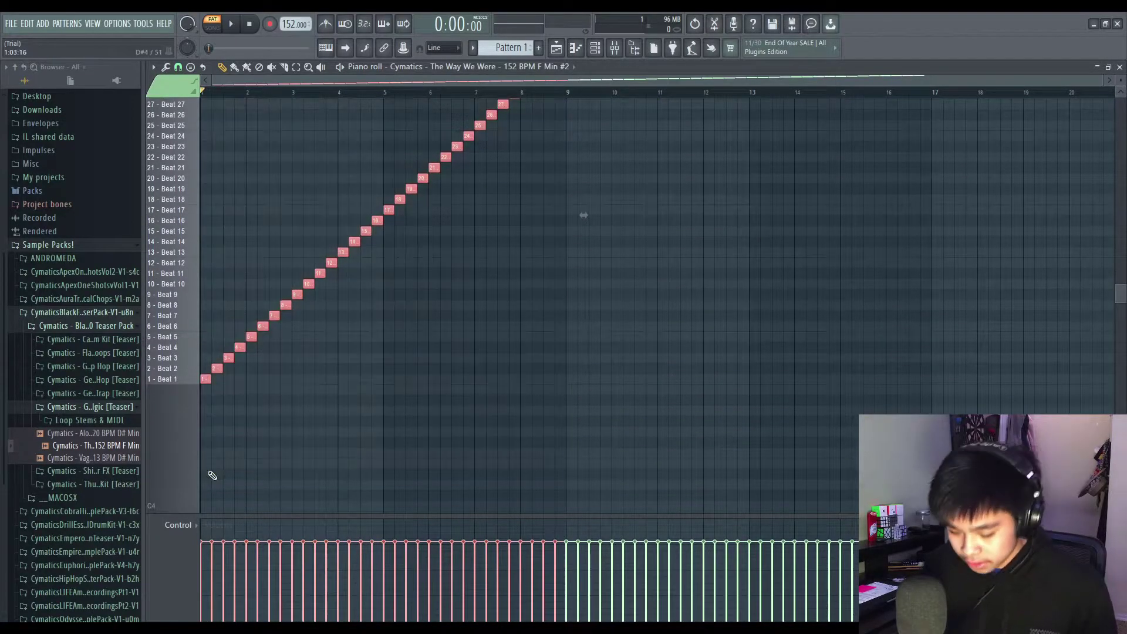
key(Delete)
scroll(531, 257, up, 10)
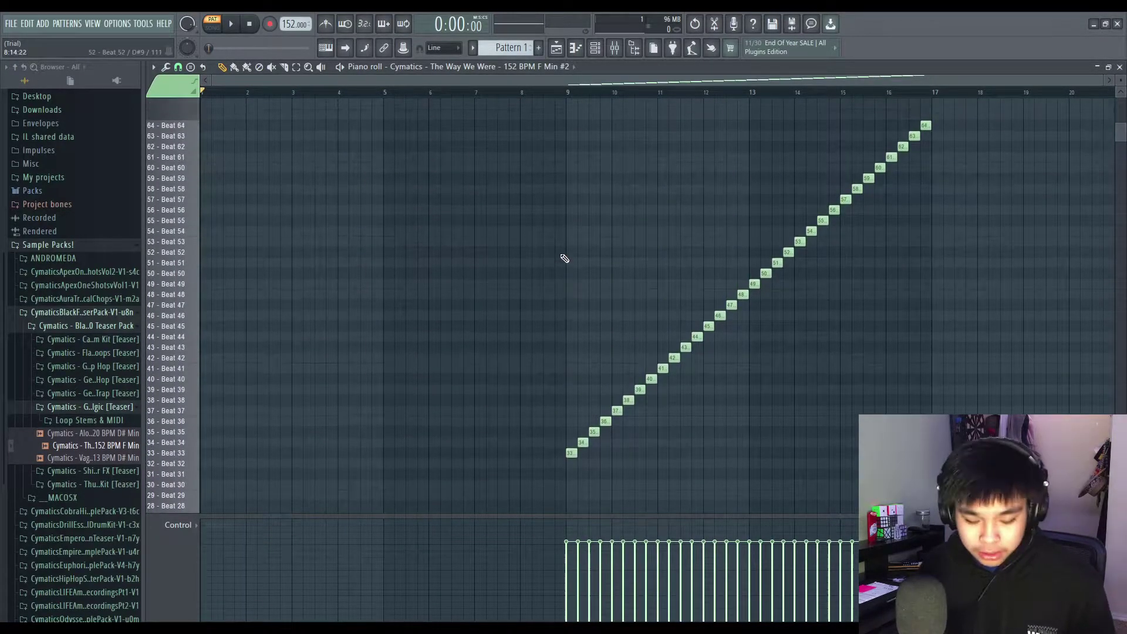
key(ctrl+a)
drag(572, 454, 205, 461)
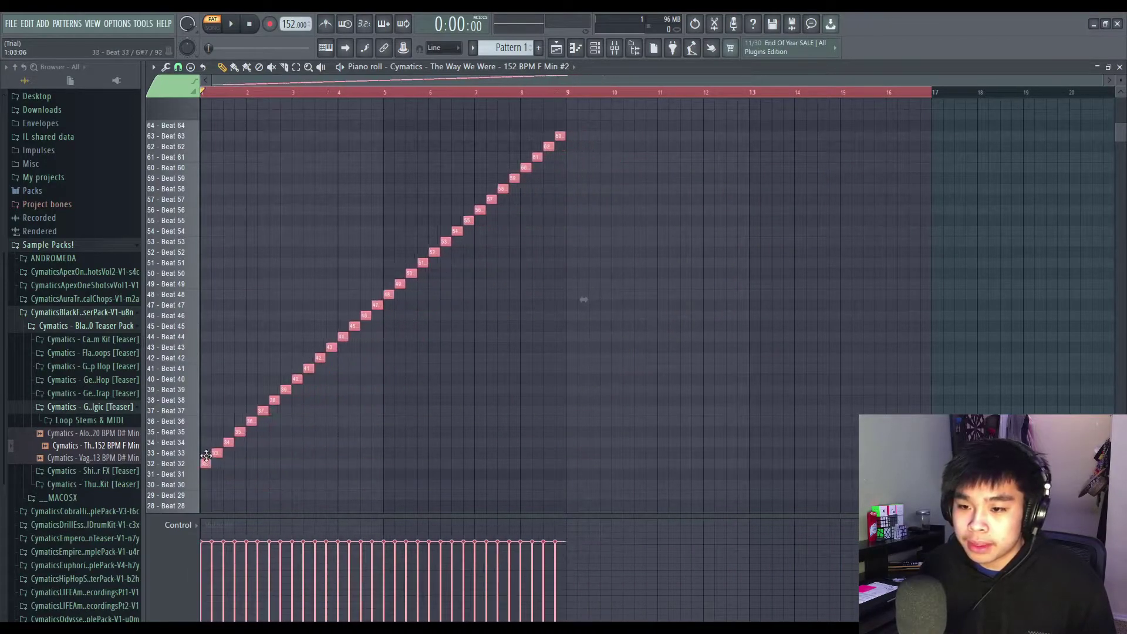
- Play the chopped melody and shape it on Insert 1 with Fruity Reeverb 2, Fruity parametric EQ 2 and Fruity Stereo Enhancer
key(space)
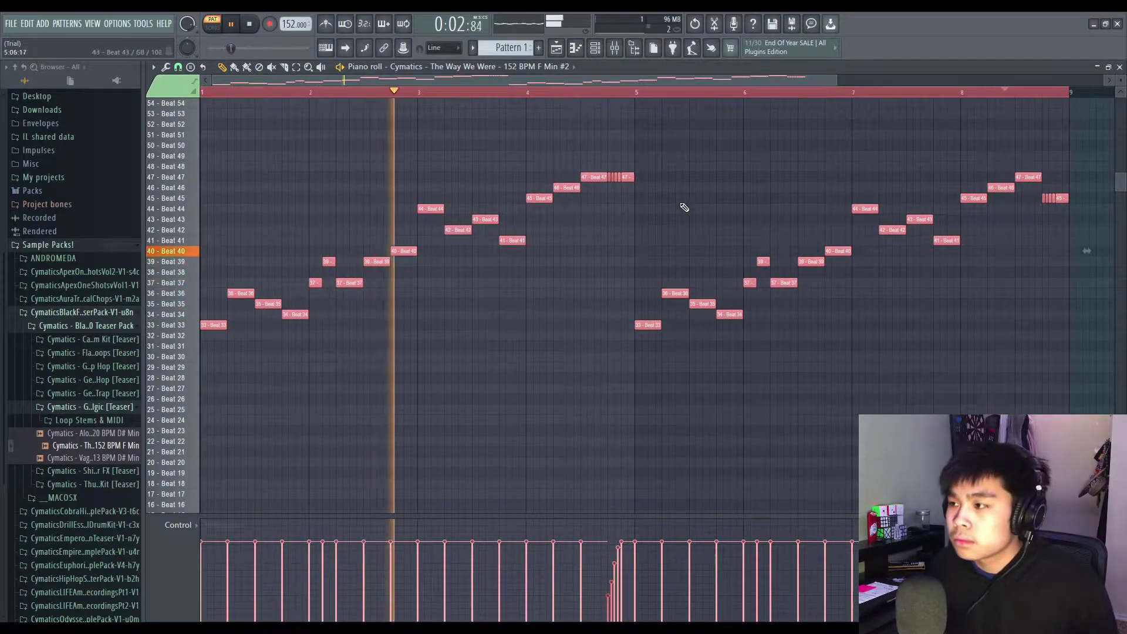
click(980, 255)
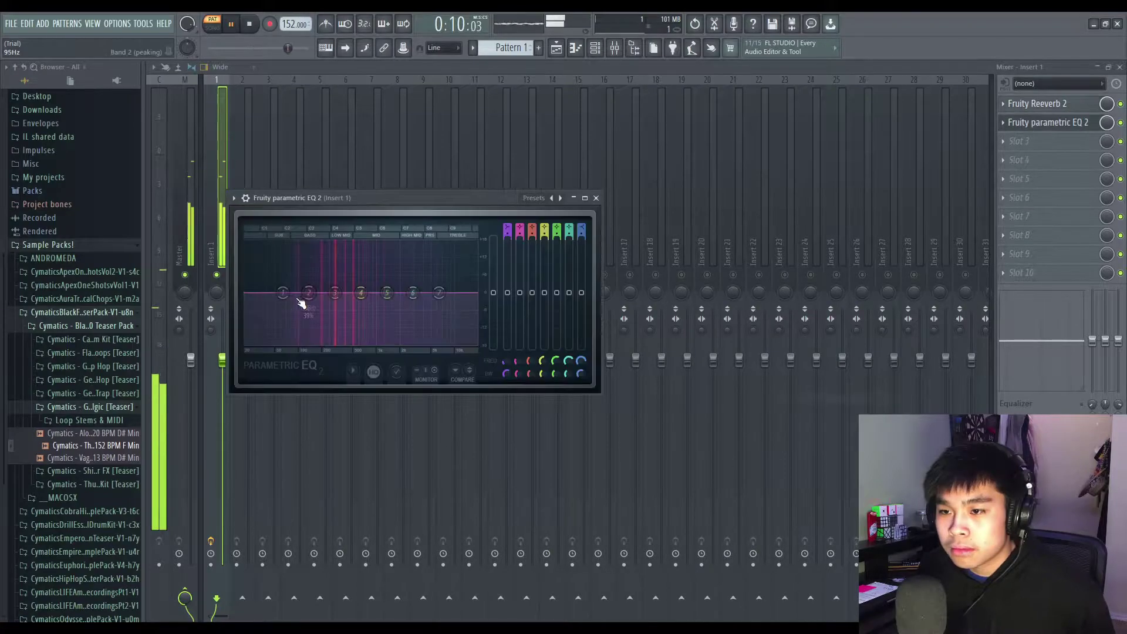
drag(282, 292, 314, 341)
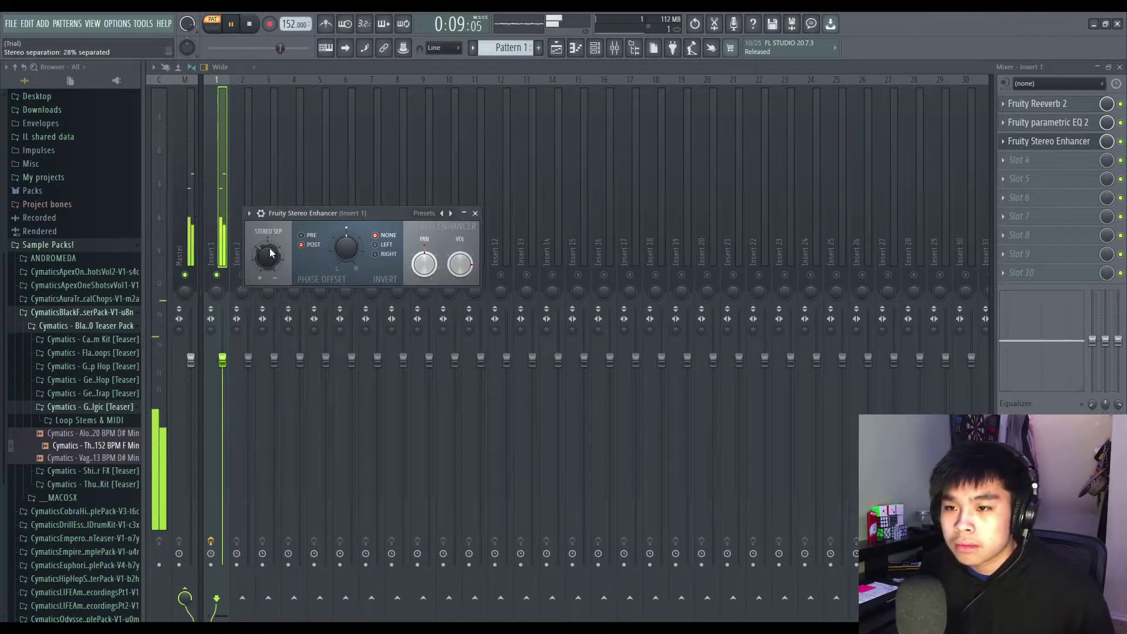
click(474, 213)
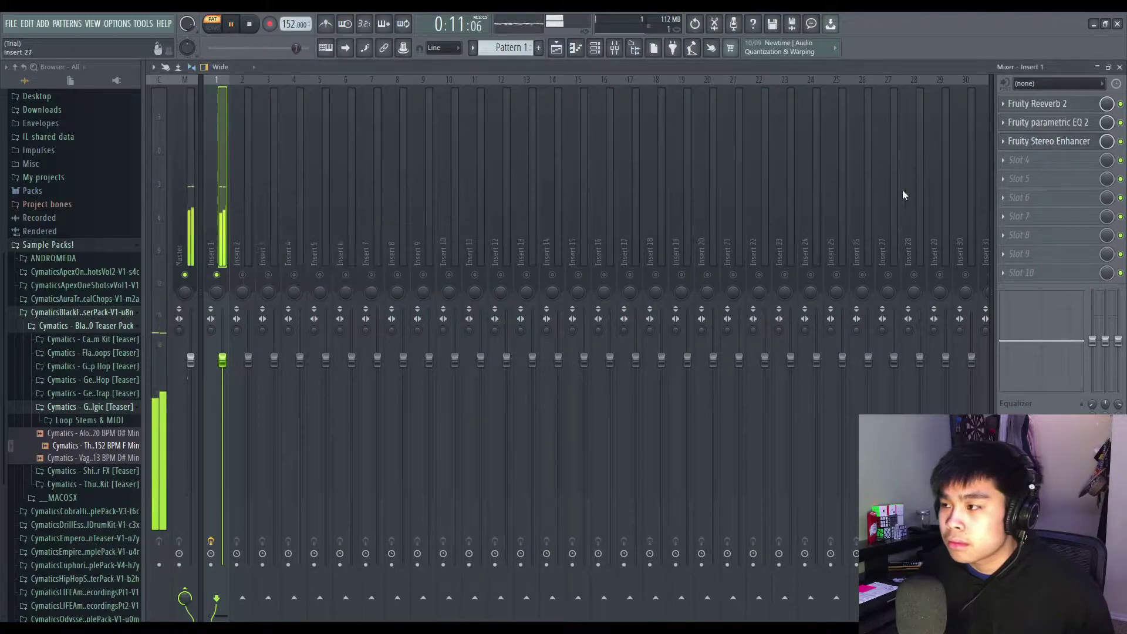
- Record a chord part over the chopped melody using Xpand!2's "14 Greatful Time" preset
key(space)
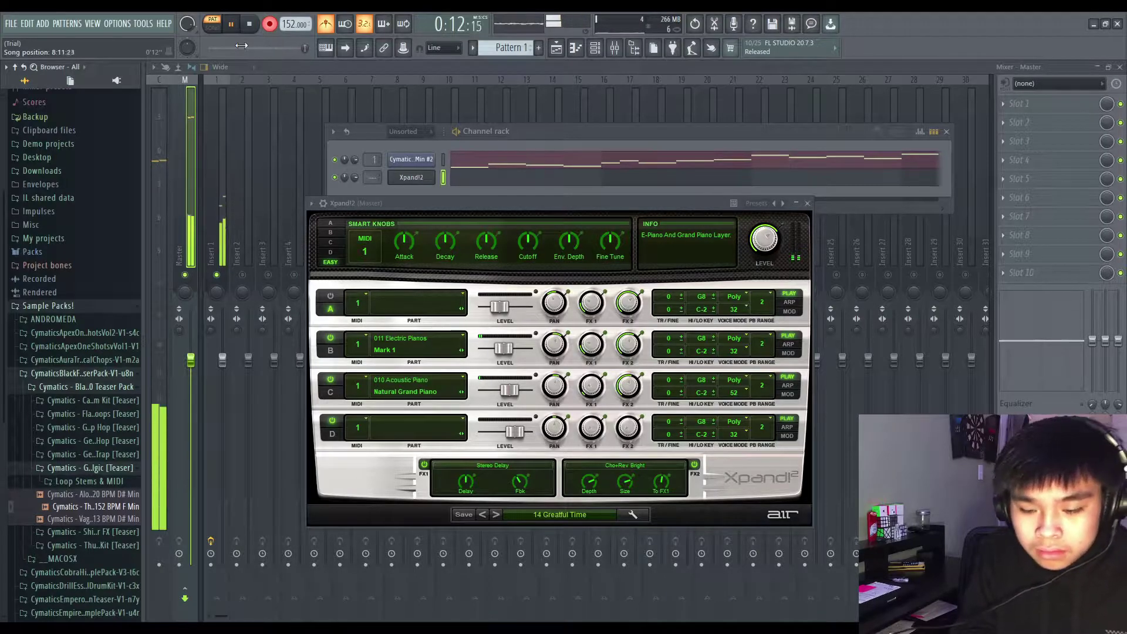
key(space)
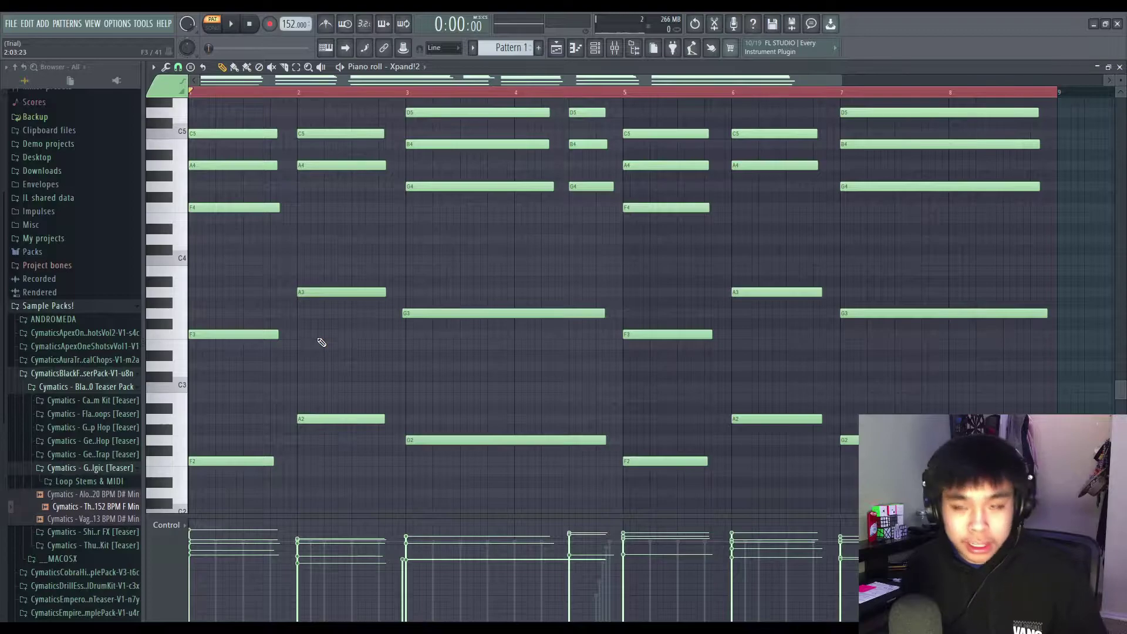
- Strum all the Xpand!2 chord notes with the strumizer, using a small start-time strength
key(ctrl+a)
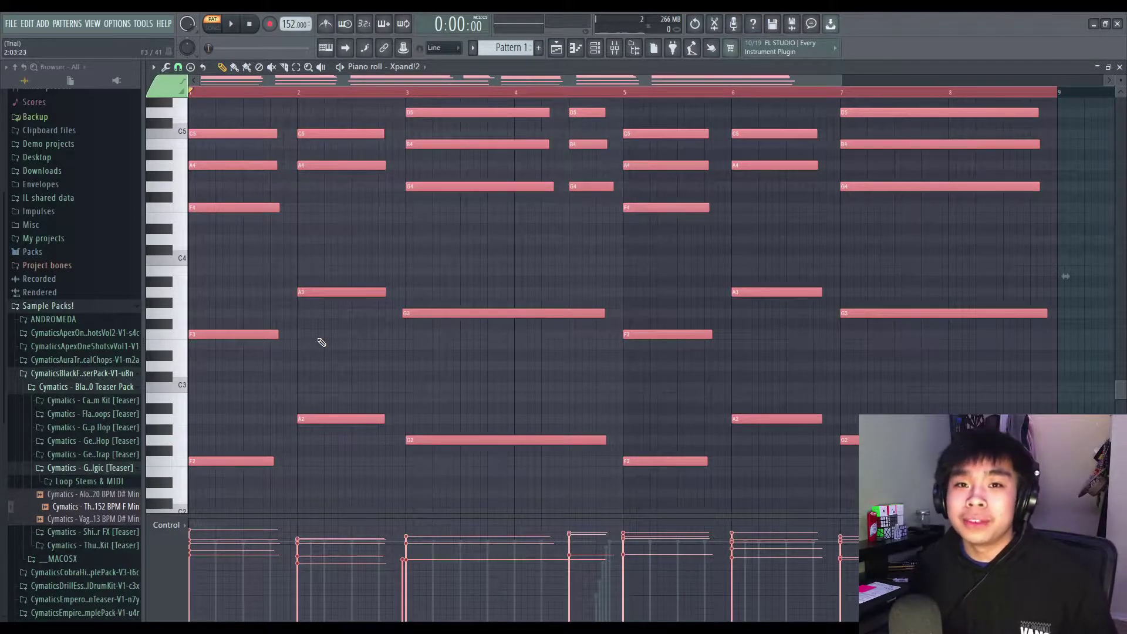
key(alt+s)
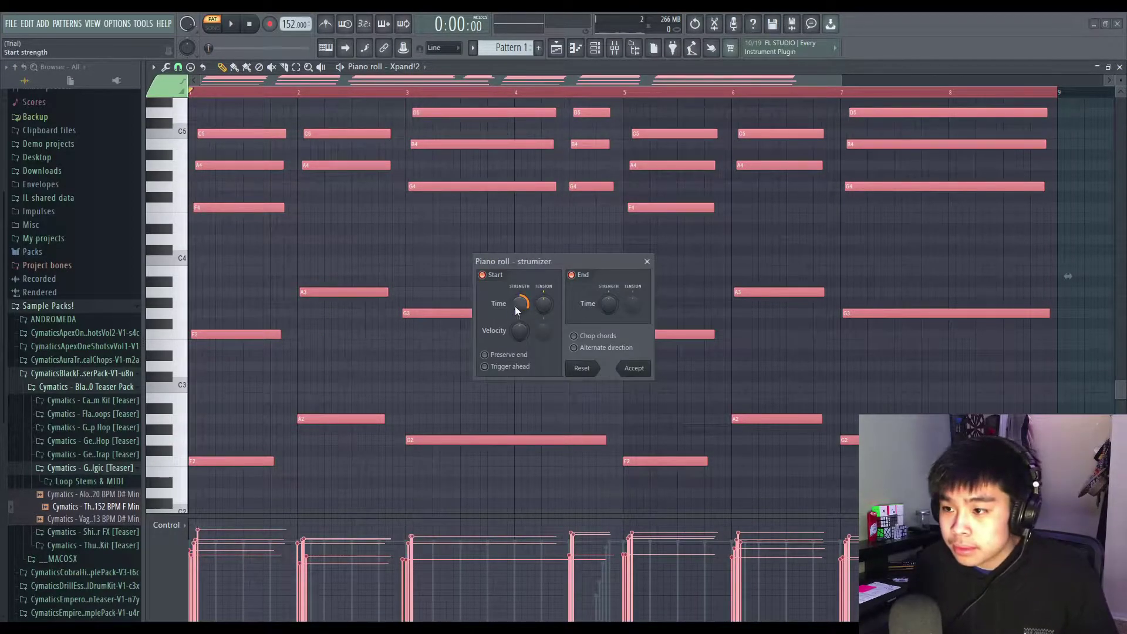
drag(514, 306, 514, 352)
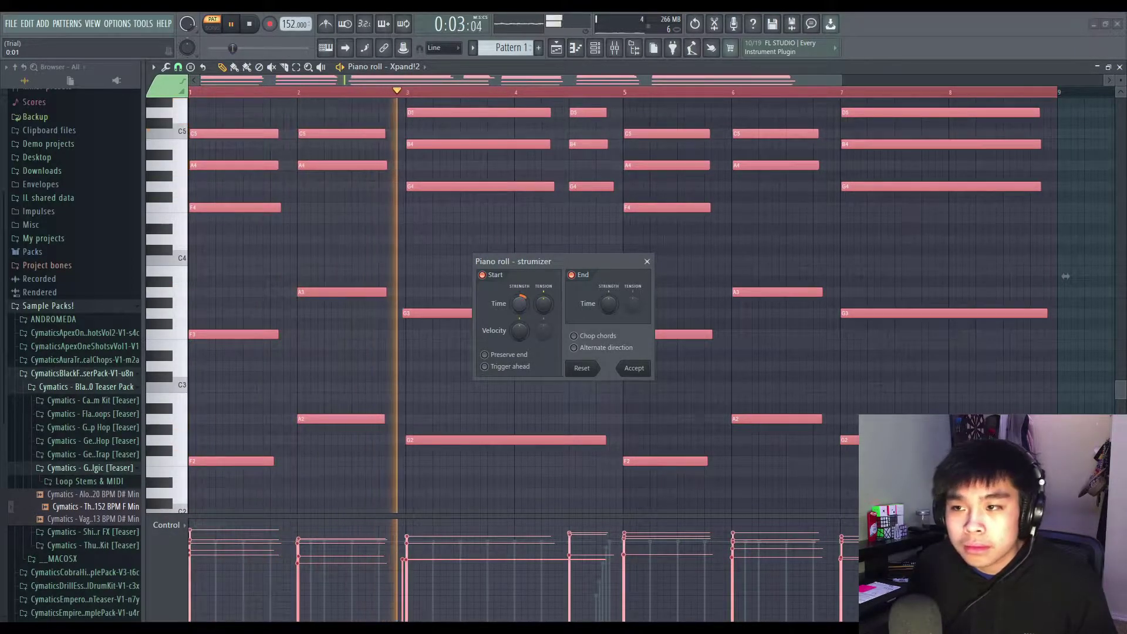
drag(519, 304, 520, 294)
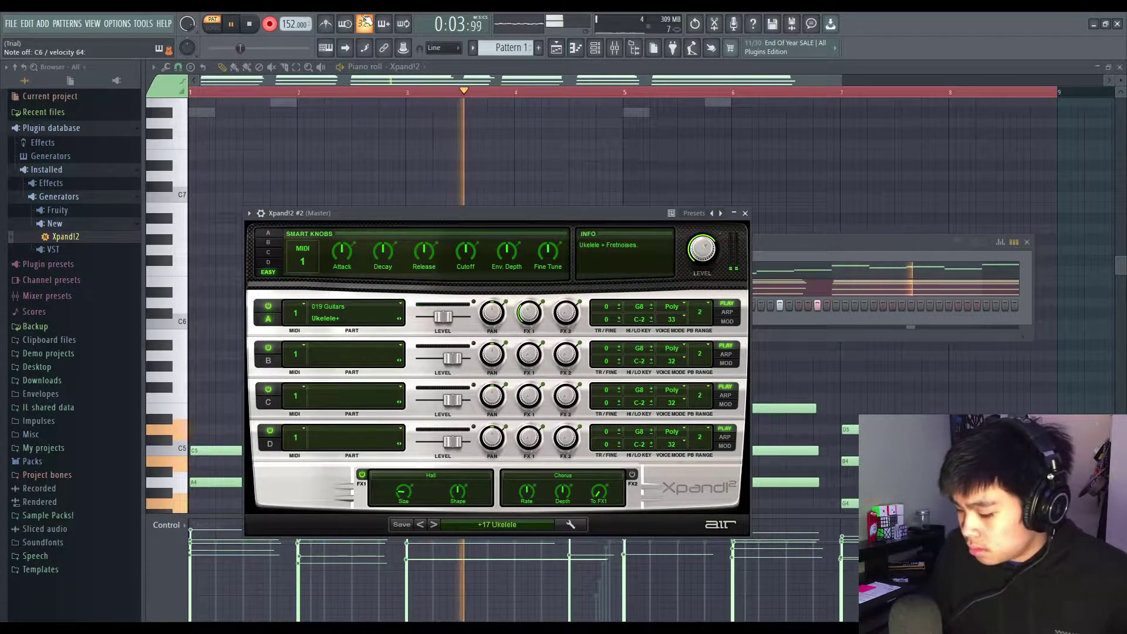
- Finish recording the melody with the second Xpand!2's "+17 Ukelele" preset and close its window
key(space)
click(745, 214)
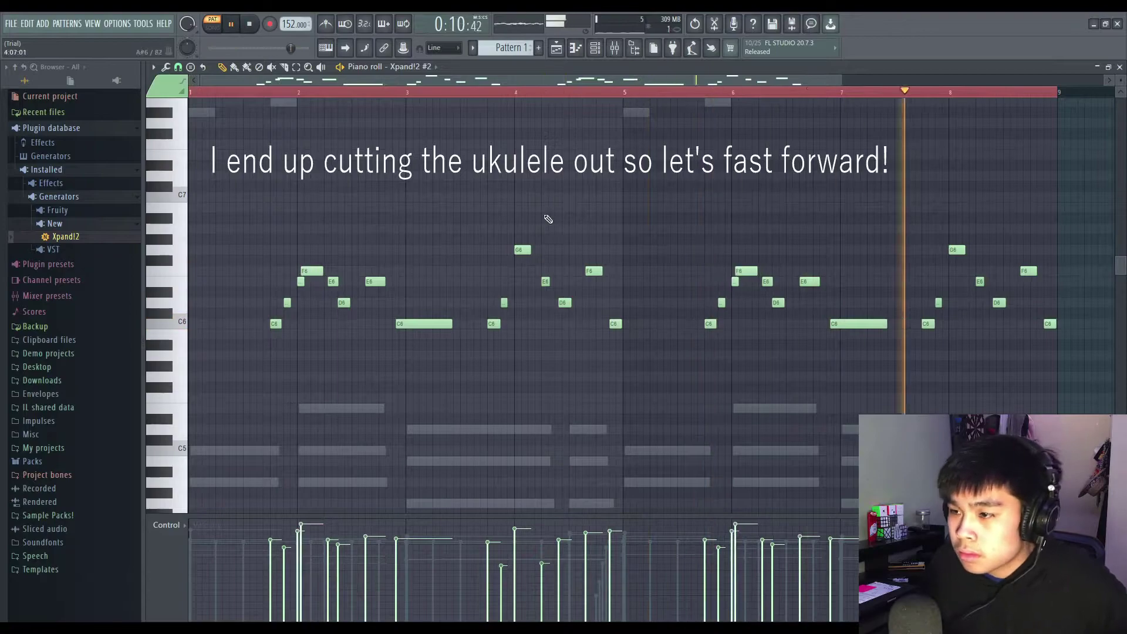
- Rework the ukulele melody's ending in bars 7 and 8 with different pitches and a long G6 note while listening back
drag(979, 281, 979, 270)
key(space)
drag(1050, 324, 1019, 271)
key(space)
key(space)
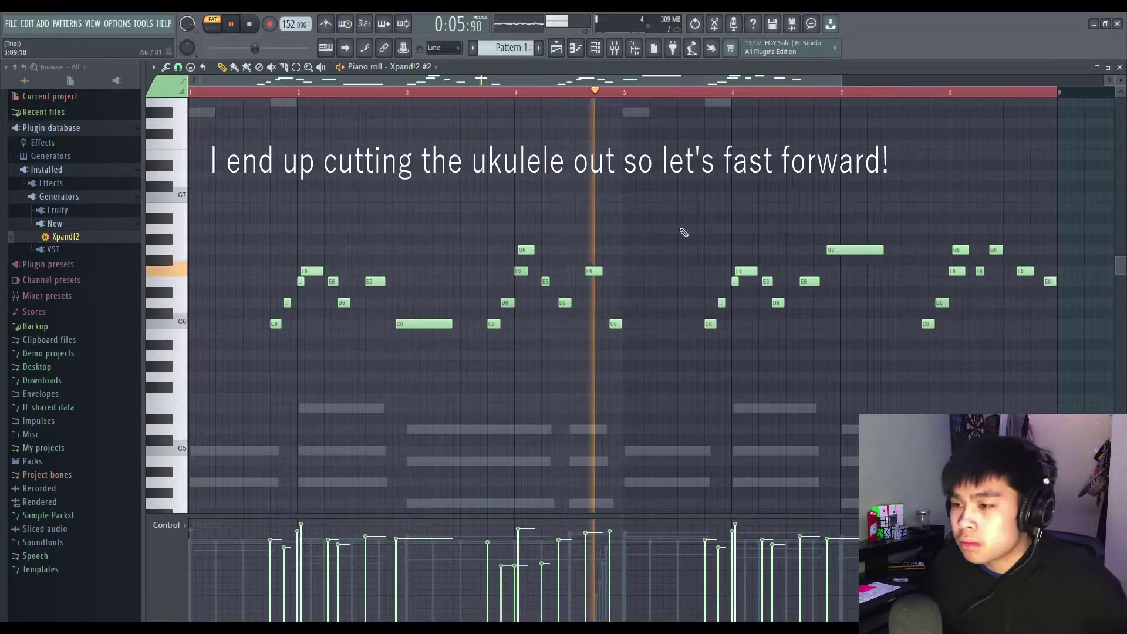
- Extend the ukulele melody notes with quick legato and fine-tune the individual note lengths
key(ctrl+l)
click(462, 387)
right_click(462, 387)
drag(411, 323, 407, 324)
drag(570, 302, 567, 303)
drag(595, 271, 592, 271)
drag(606, 271, 614, 270)
- Add a third Xpand!2 channel and load its "11 Melody Bells" preset
key(F6)
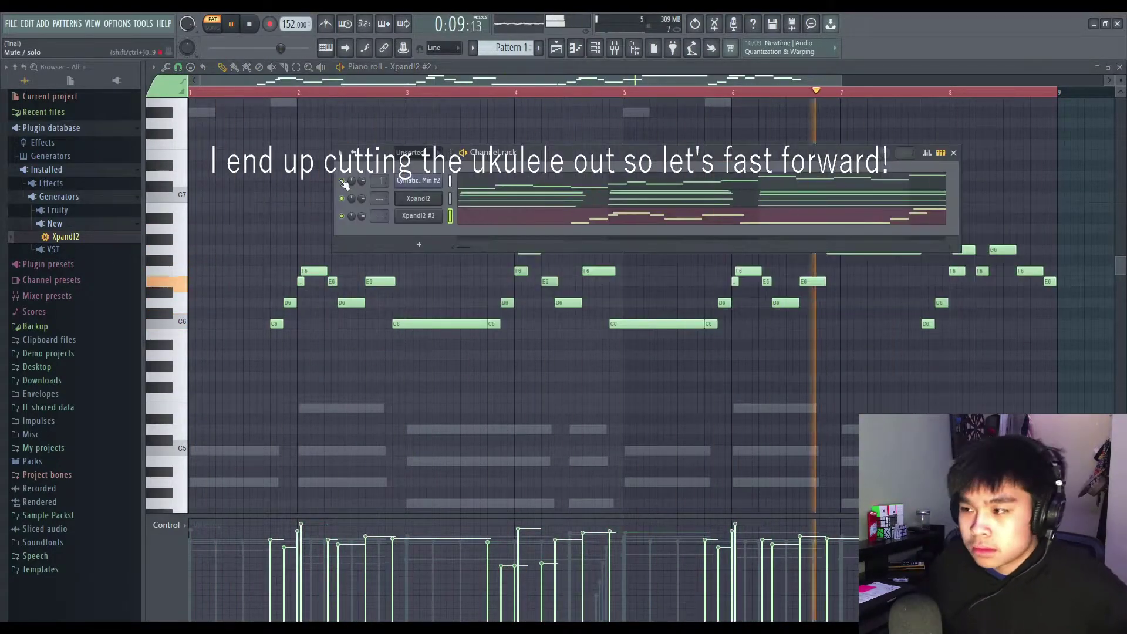
drag(66, 237, 418, 234)
click(512, 539)
click(581, 531)
click(501, 542)
click(610, 540)
click(504, 539)
click(587, 537)
click(503, 538)
click(437, 538)
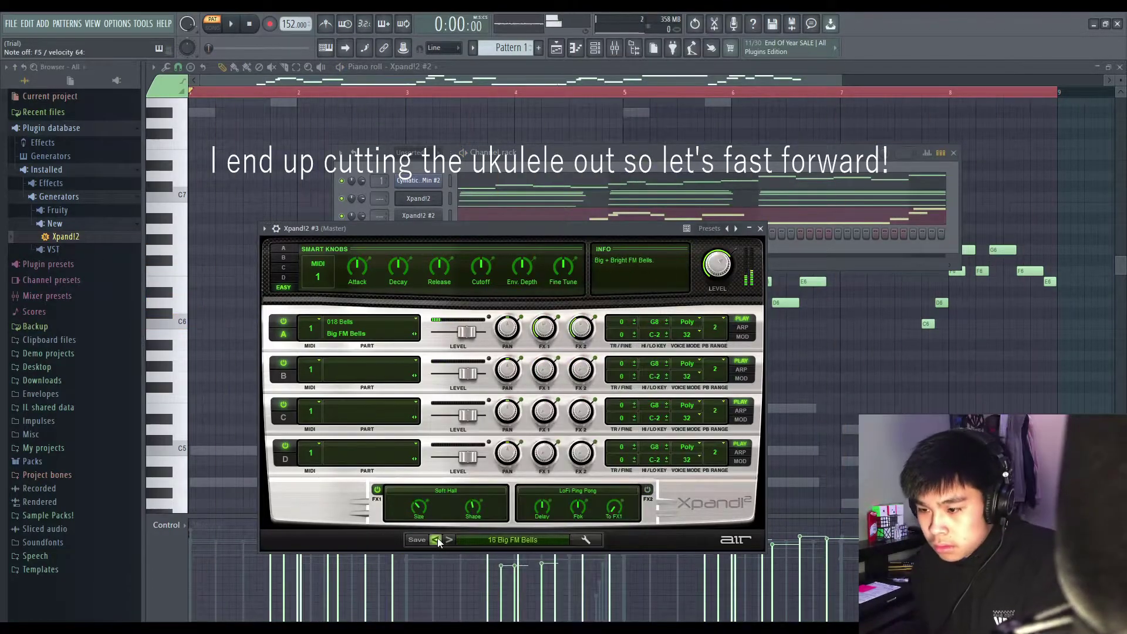
click(436, 539)
- Record a bell part with the third Xpand!2, with the metronome and recording countdown enabled
key(space)
click(269, 23)
click(325, 23)
click(364, 23)
click(231, 24)
key(ctrl+z)
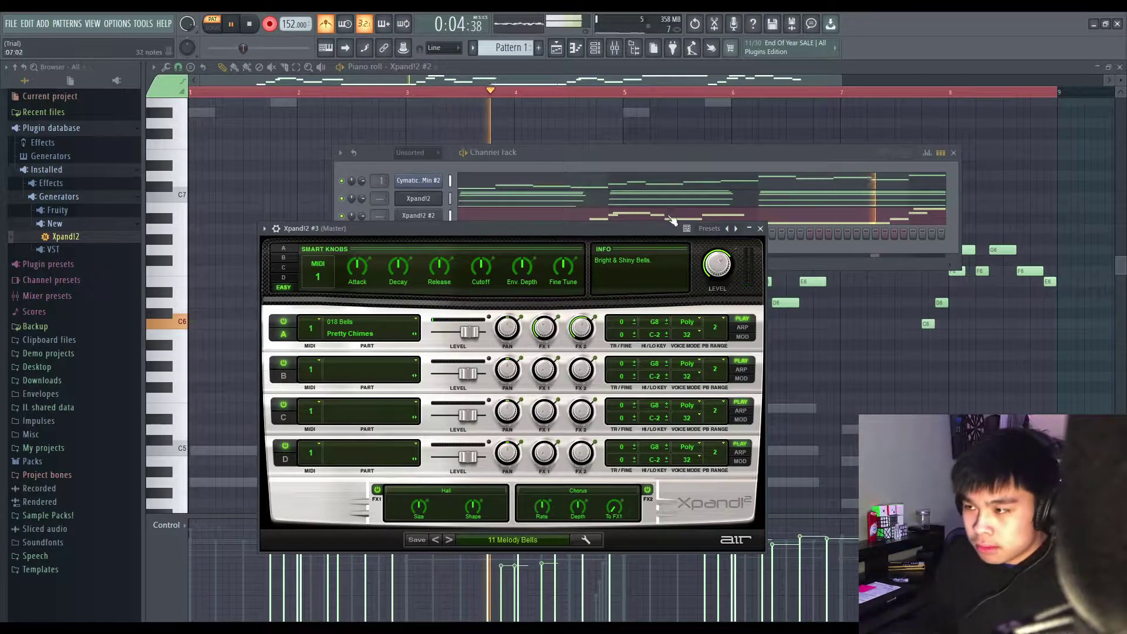
- Strum all the recorded bell notes with the strumizer, using a small start-time strength
key(space)
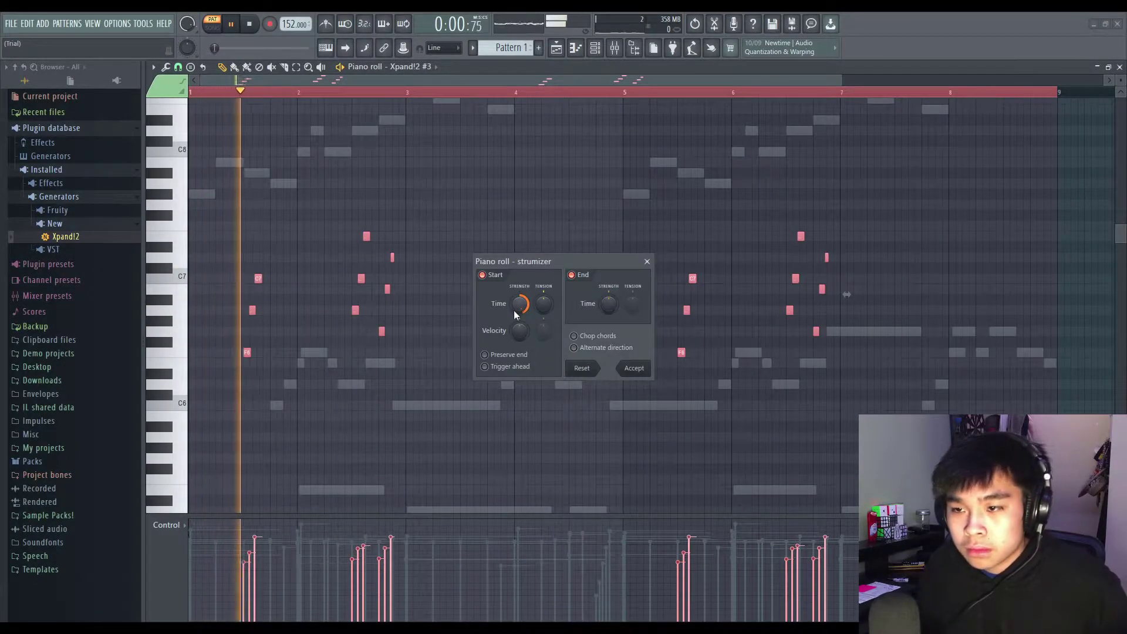
drag(518, 304, 518, 316)
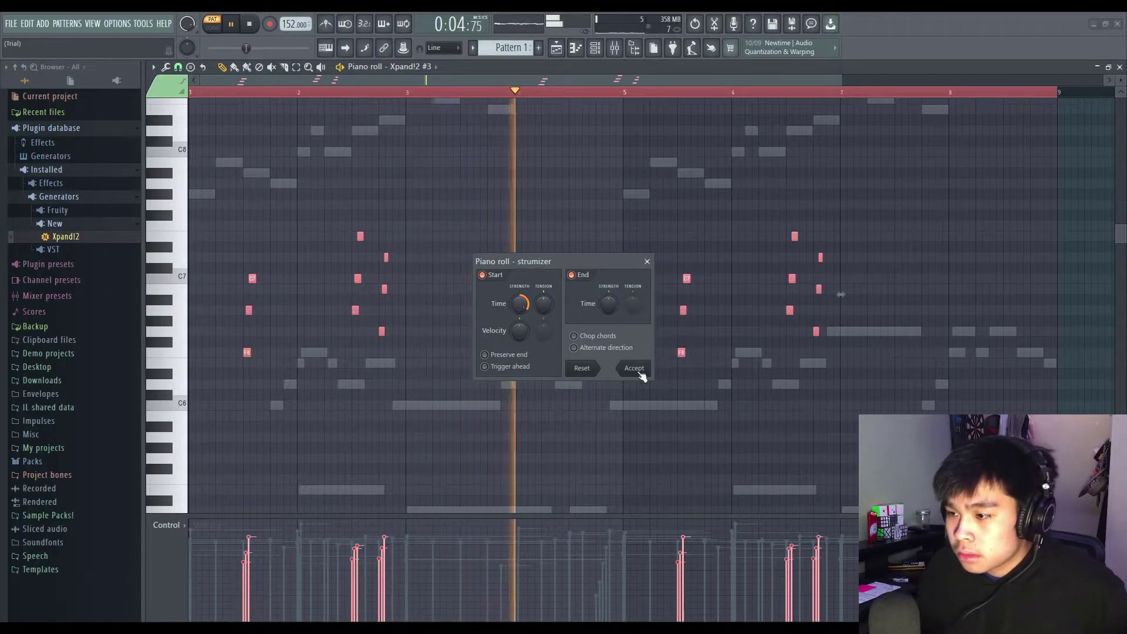
click(642, 373)
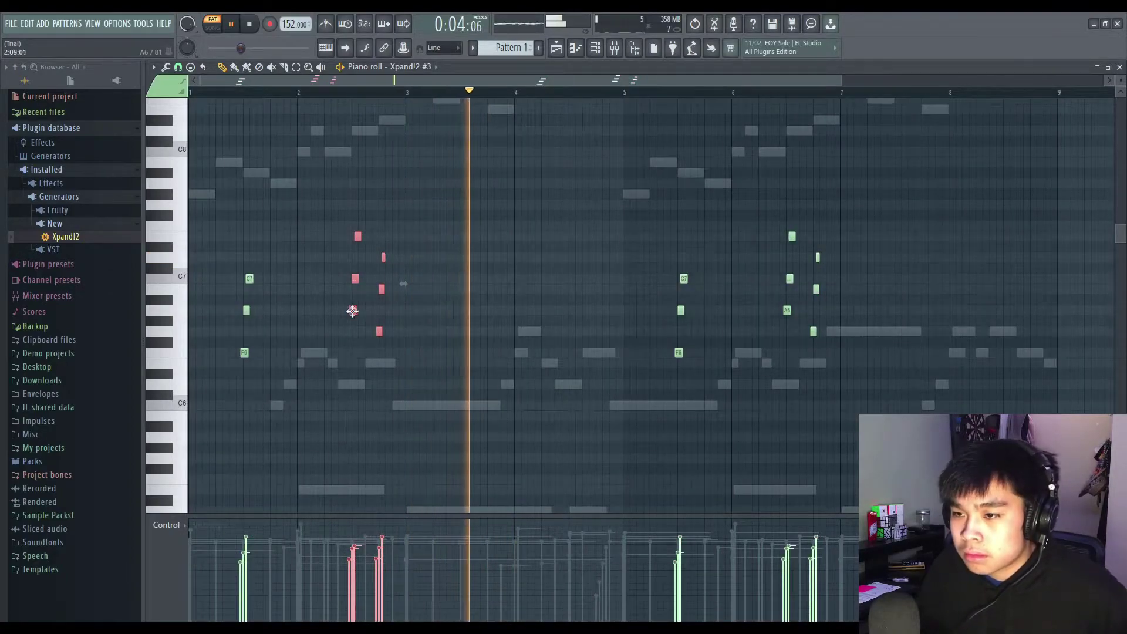
- Move the second group of strummed bell notes in bar 2 and its repeat in bar 6 one beat later
drag(352, 311, 379, 312)
click(376, 93)
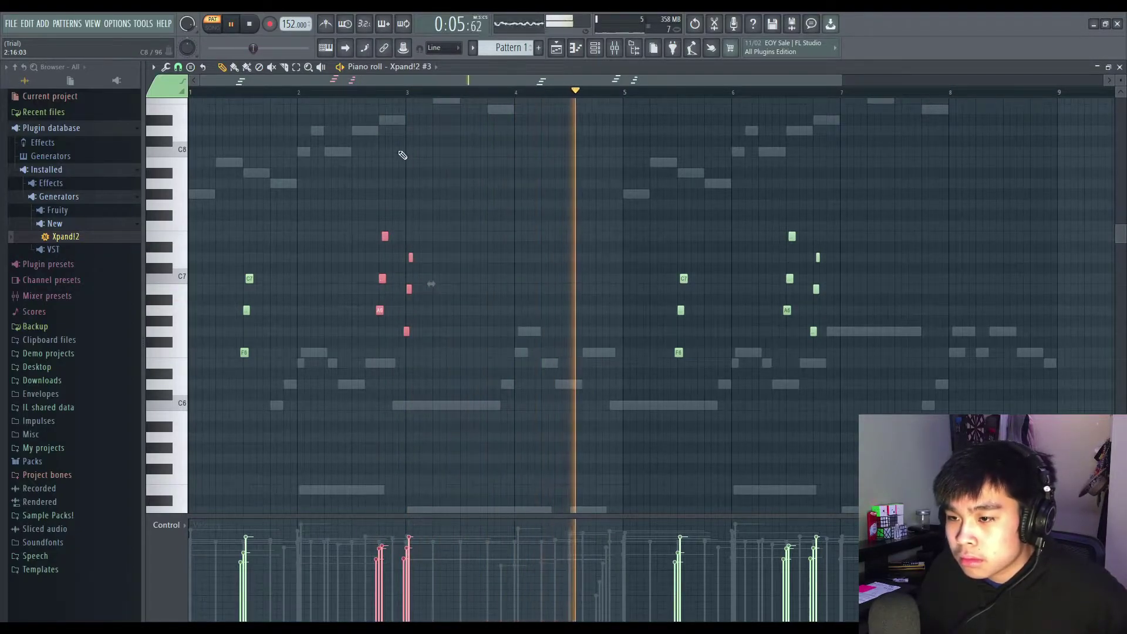
click(360, 92)
scroll(447, 342, down, 5)
scroll(447, 342, up, 4)
click(190, 92)
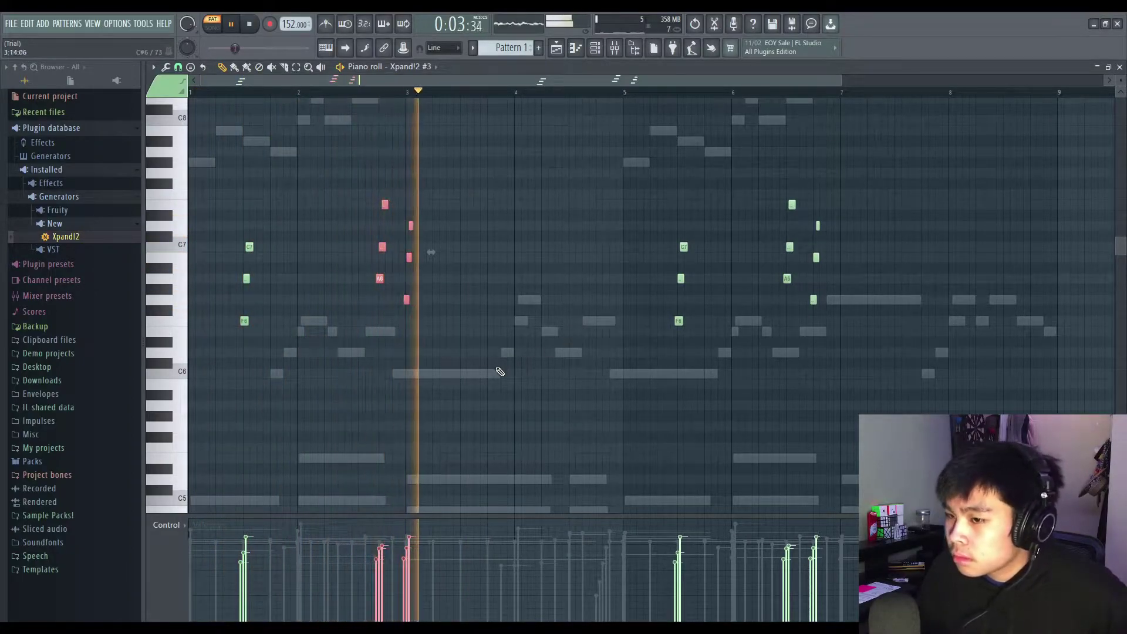
drag(759, 173, 846, 347)
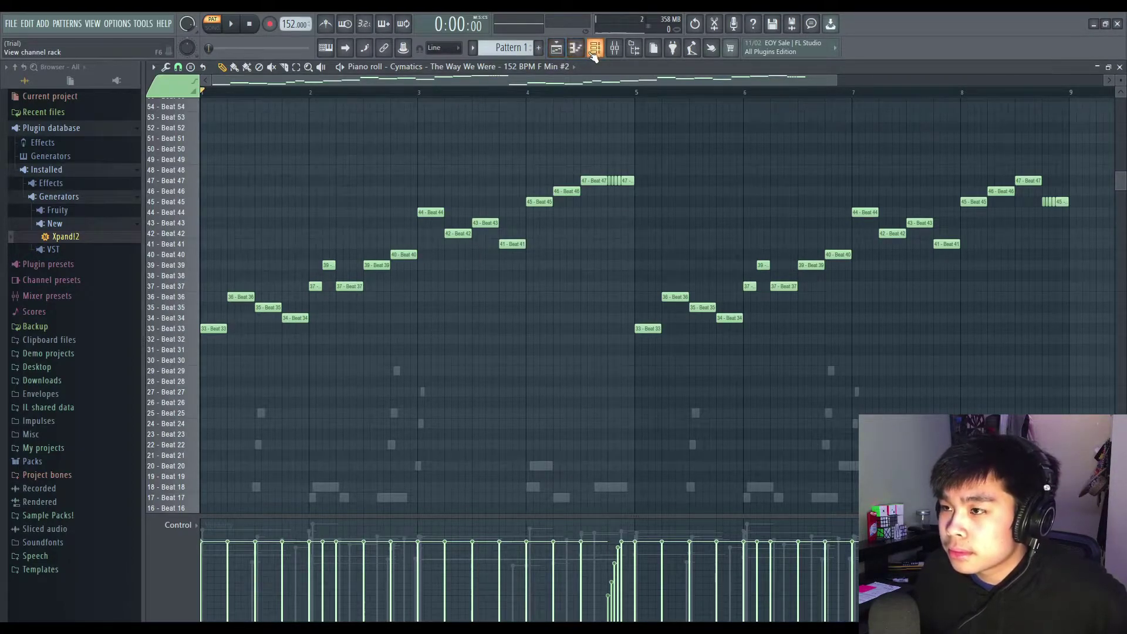
- Create Pattern 2 and lay out the Cymatics slices Beat 33 to Beat 48 in ascending order over four bars
click(540, 47)
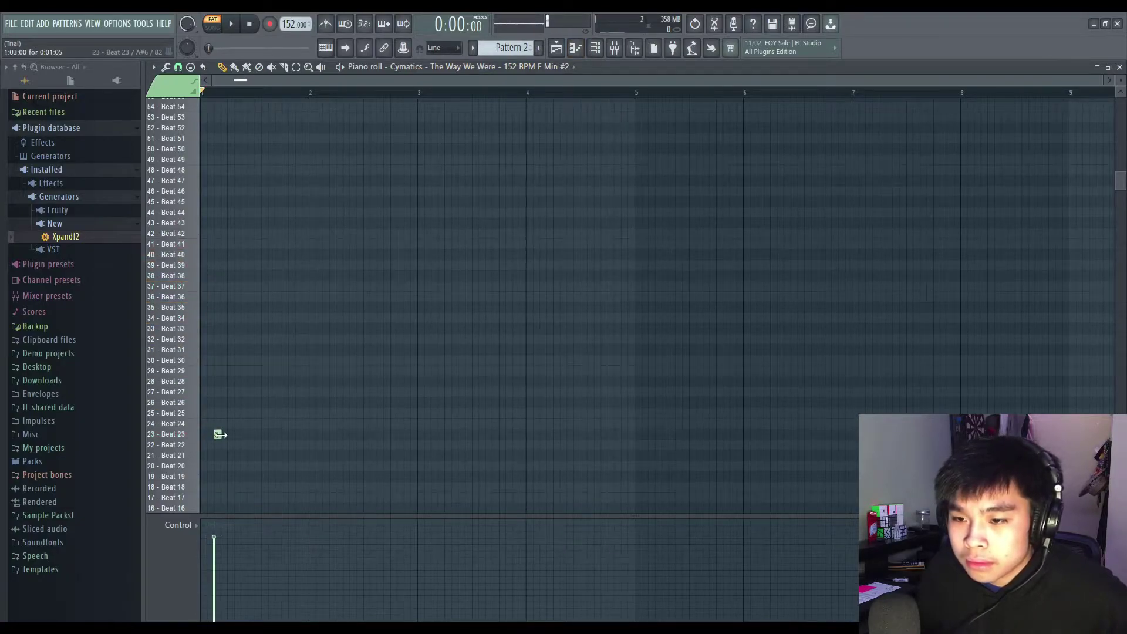
drag(219, 434, 220, 435)
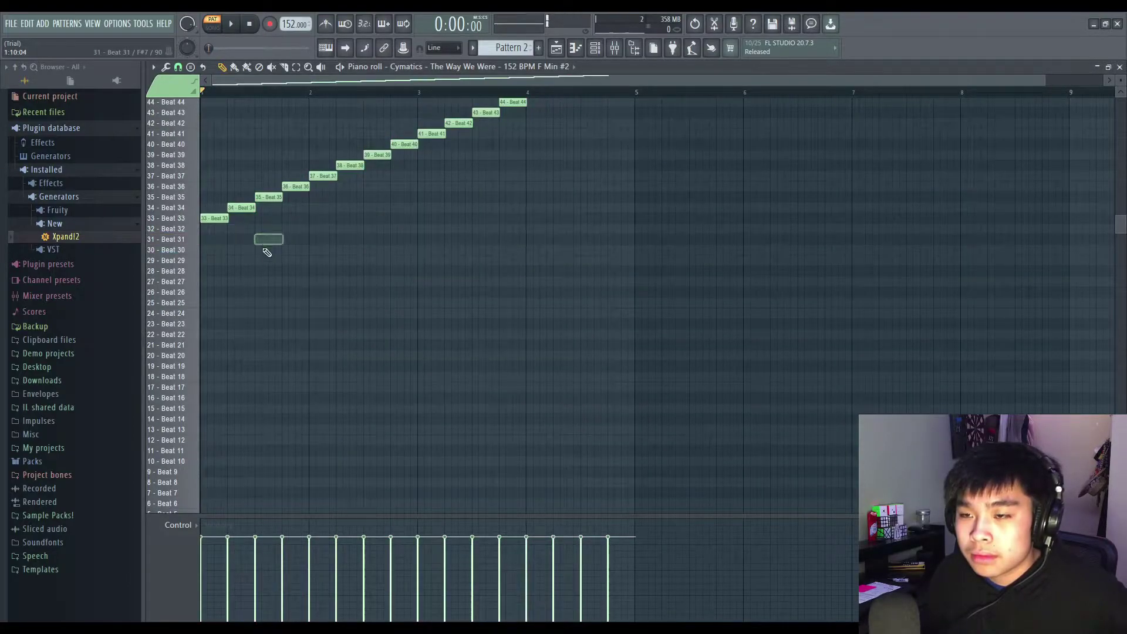
scroll(267, 253, up, 5)
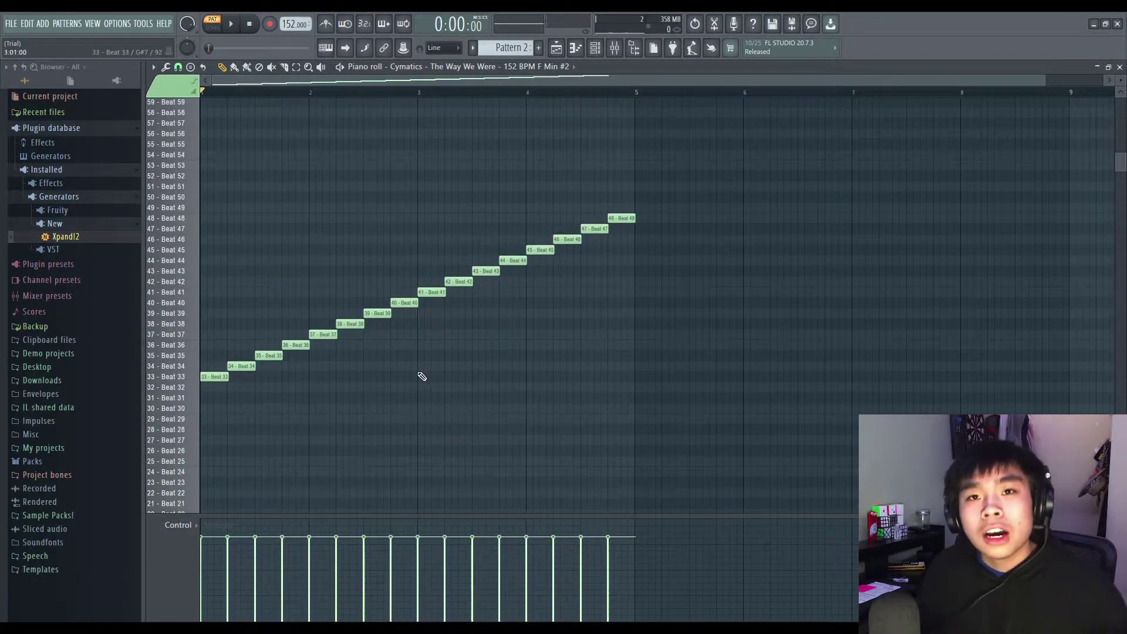
- Swap the first two four-slice groups, putting Beat 37 to 40 in bar 1 and Beat 33 to 36 in bar 2
mouse_move(204, 332)
mouse_down()
mouse_move(316, 415)
mouse_move(305, 413)
mouse_up()
drag(311, 267, 412, 366)
drag(419, 193, 631, 384)
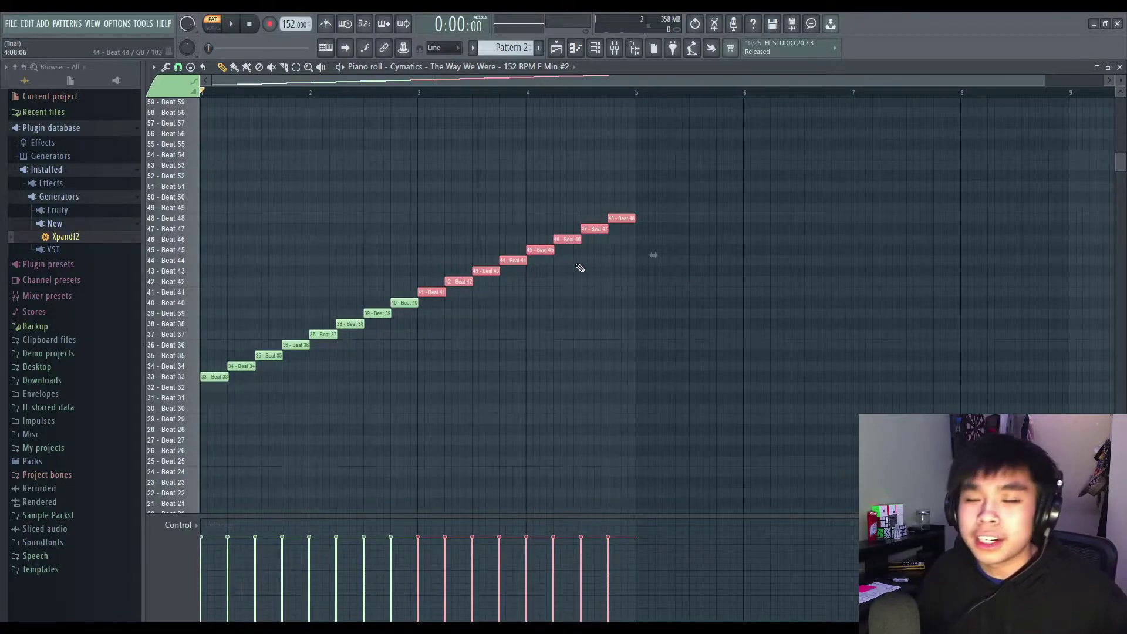
click(373, 250)
mouse_move(310, 389)
mouse_down()
mouse_move(201, 340)
mouse_move(311, 379)
mouse_up()
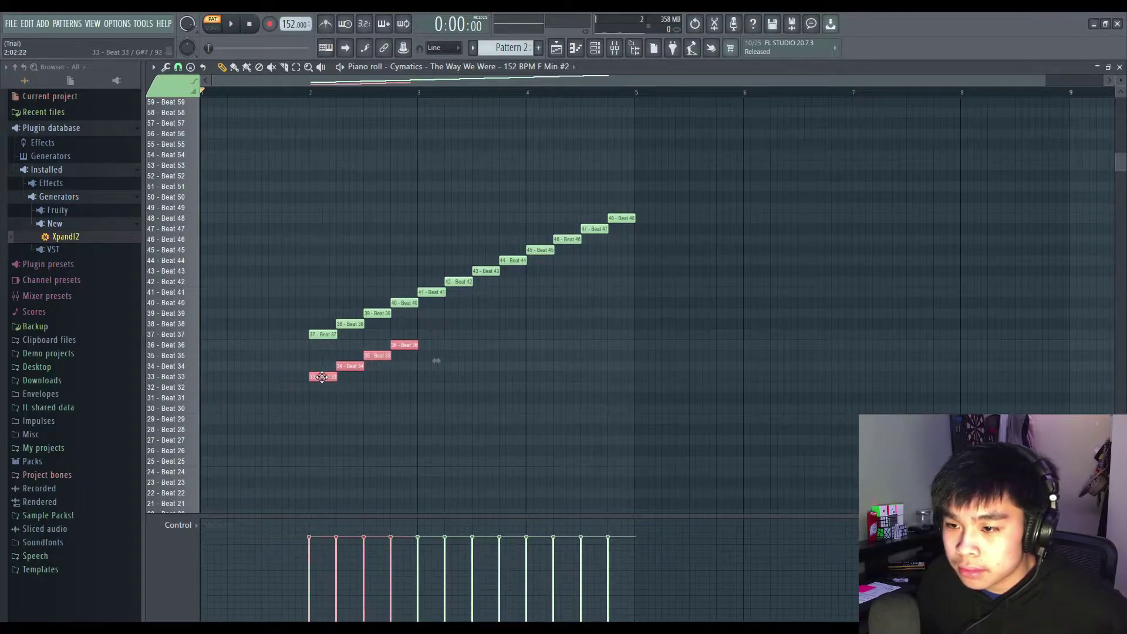
drag(322, 282, 406, 340)
drag(312, 334, 206, 338)
- Play back the rearranged slices in Pattern 2
key(space)
click(276, 355)
right_click(276, 356)
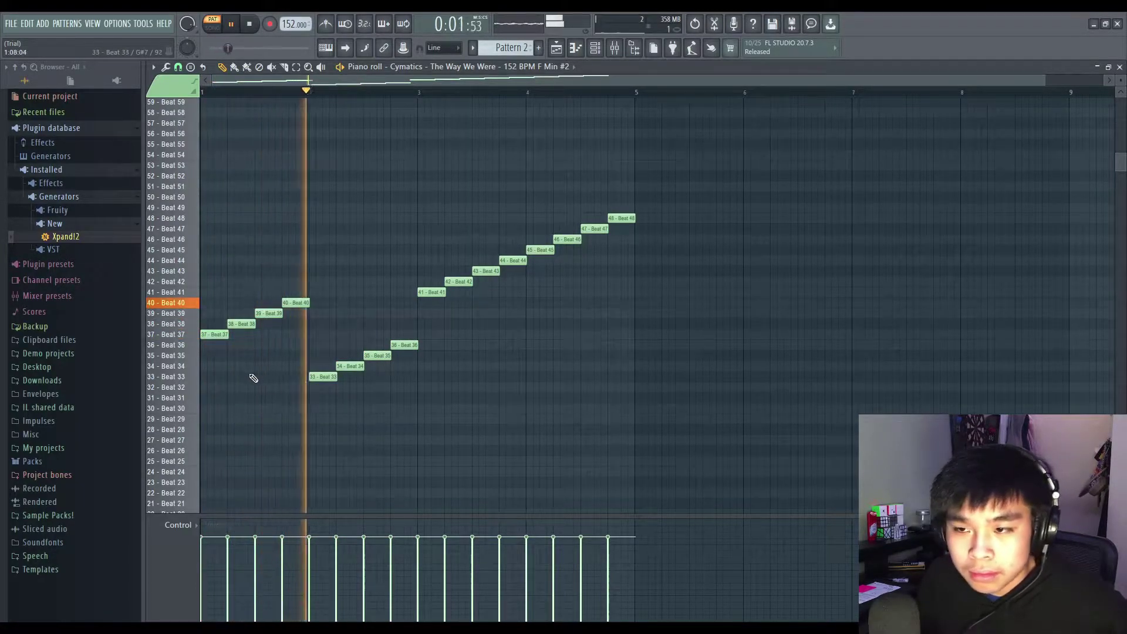
mouse_move(415, 229)
mouse_down()
mouse_move(622, 352)
mouse_move(619, 307)
mouse_move(431, 217)
mouse_up()
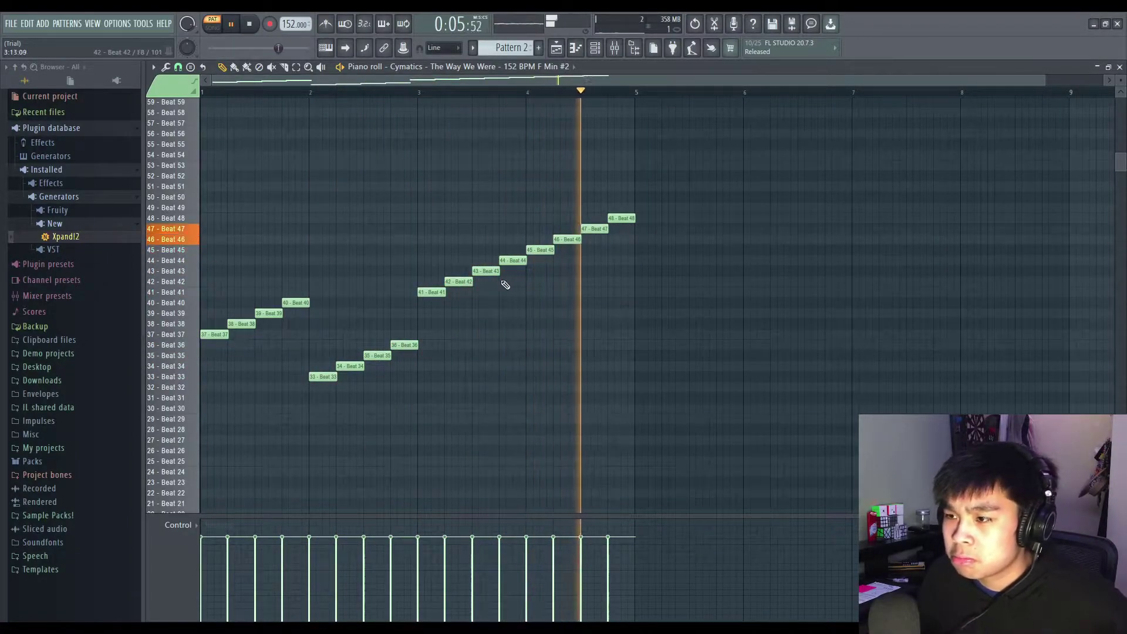
key(space)
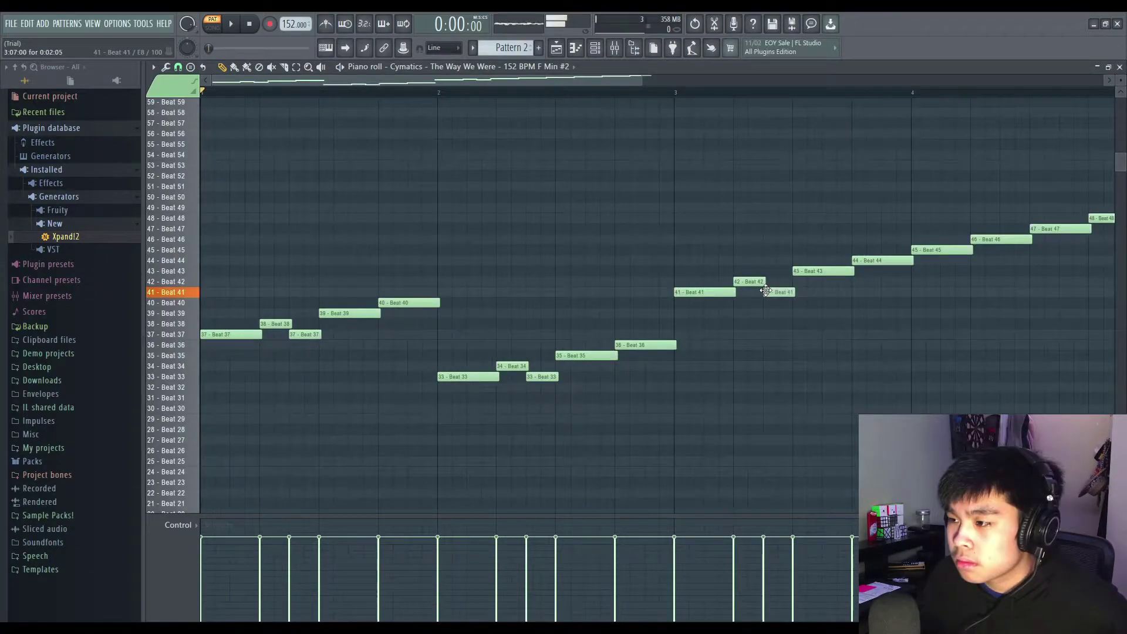
- Halve the second slice of each bar and fill the gap with the bar's first slice, including Beat 46 and Beat 45 in bar 4
key(space)
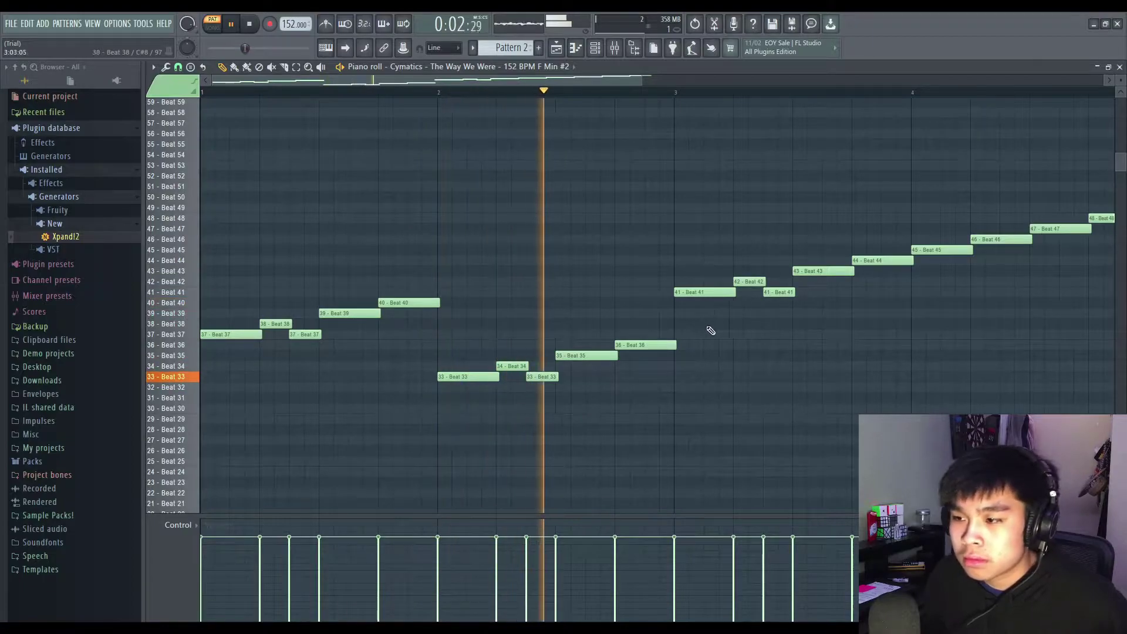
drag(643, 84, 818, 83)
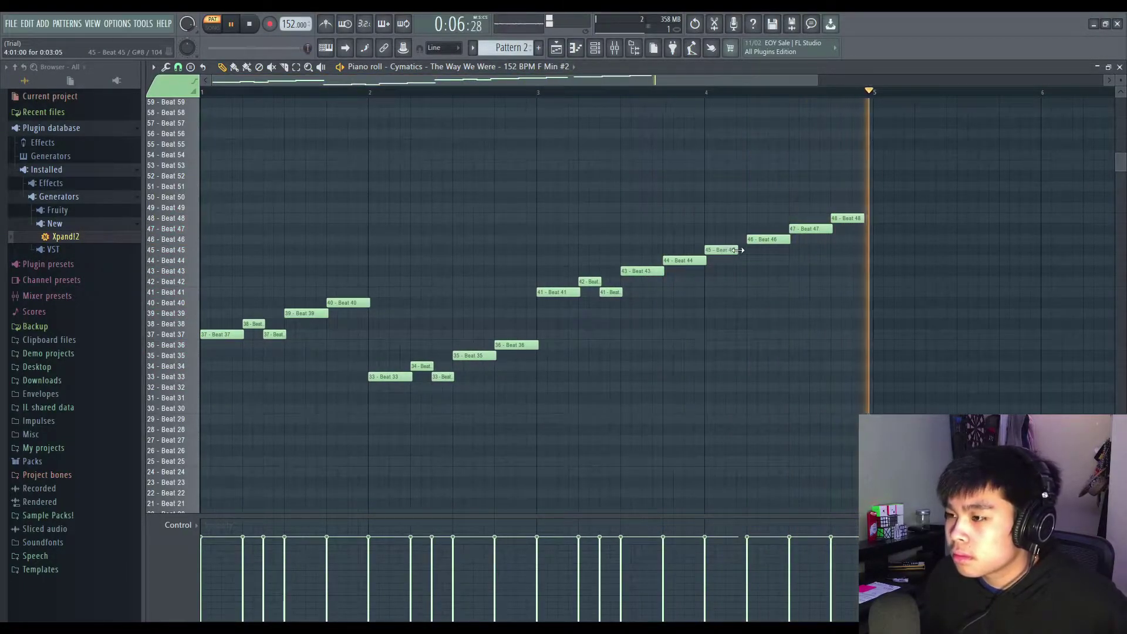
drag(788, 240, 766, 240)
click(772, 250)
scroll(538, 360, down, 3)
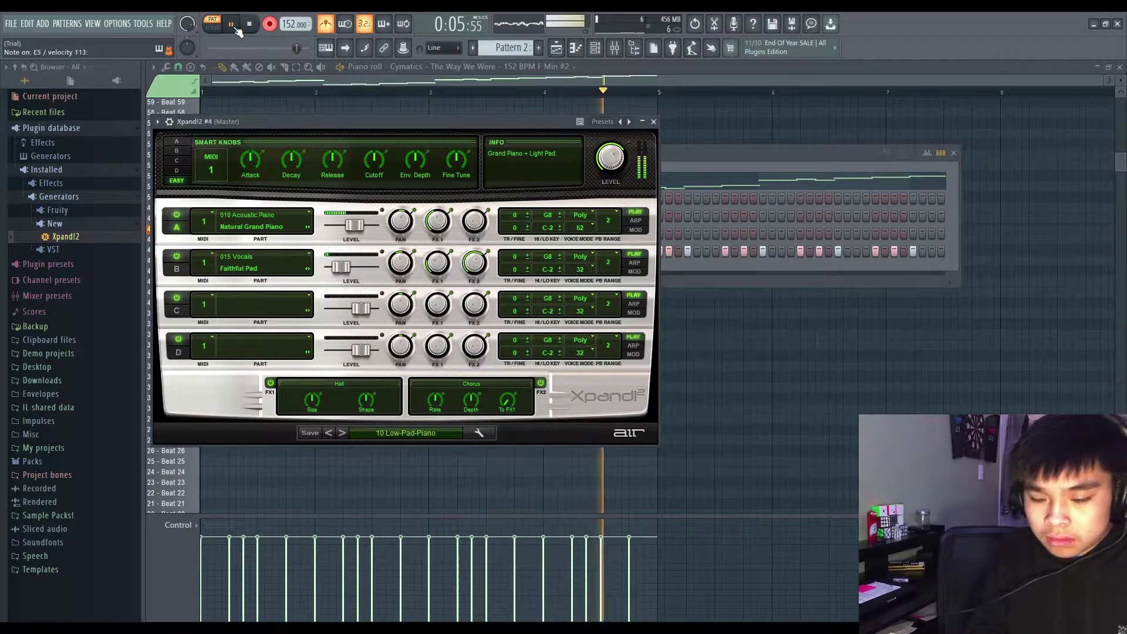
- Finish recording the fourth Xpand!2's "10 Low-Pad-Piano" chord part, close its window and play the part back
key(space)
click(654, 122)
key(space)
click(626, 302)
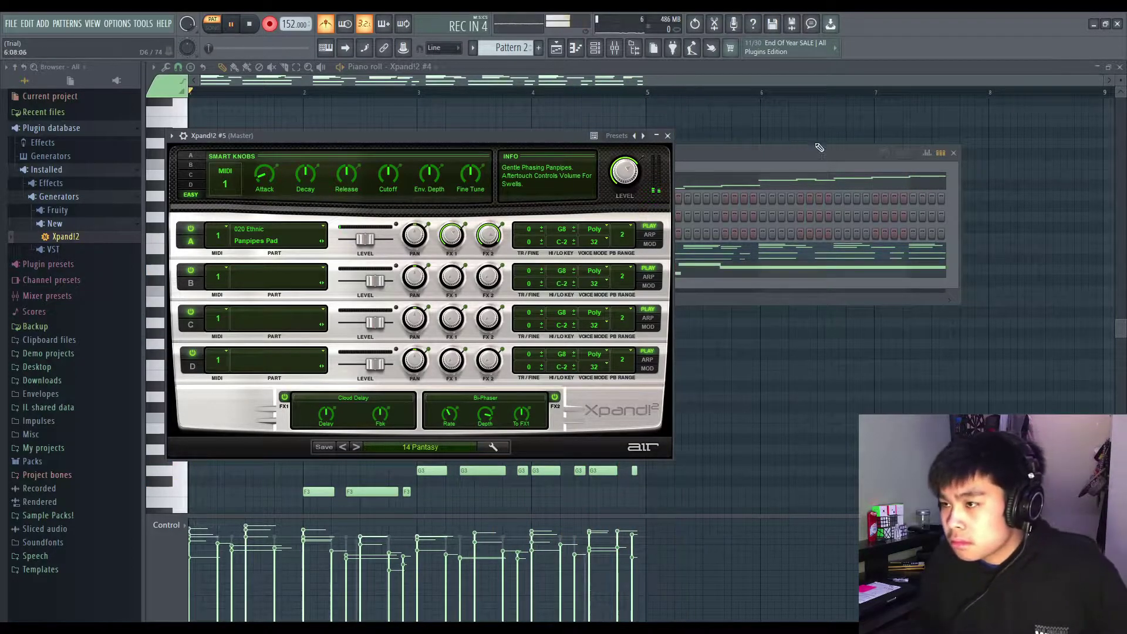
- Open the fifth Xpand!2's "14 Pantasy" part in the piano roll and add a sixth Xpand!2 channel
click(576, 50)
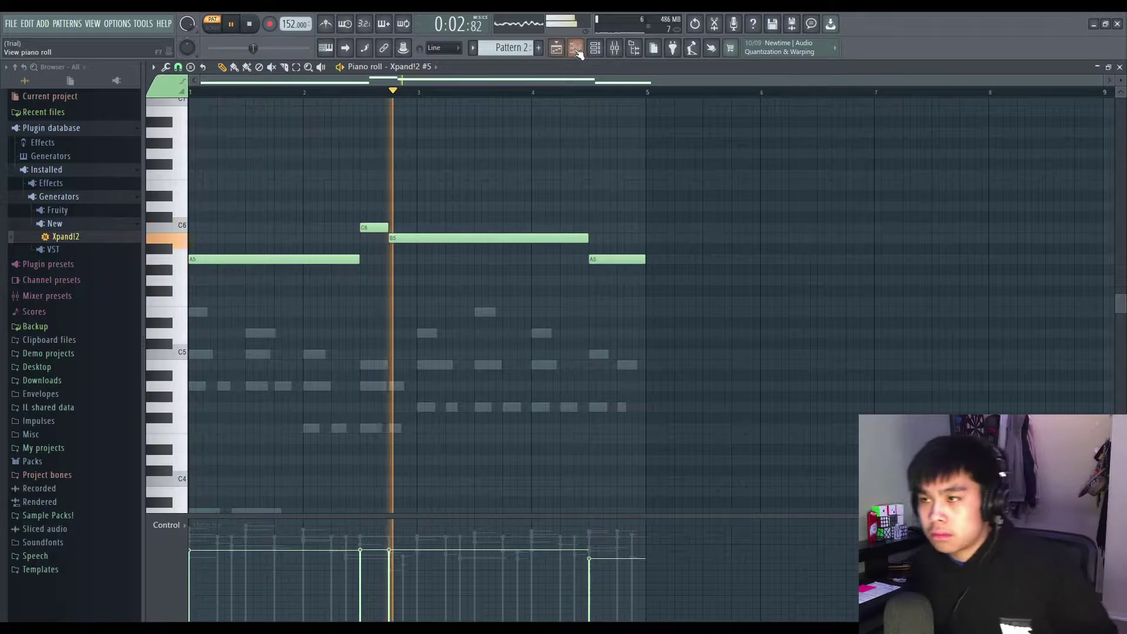
key(F6)
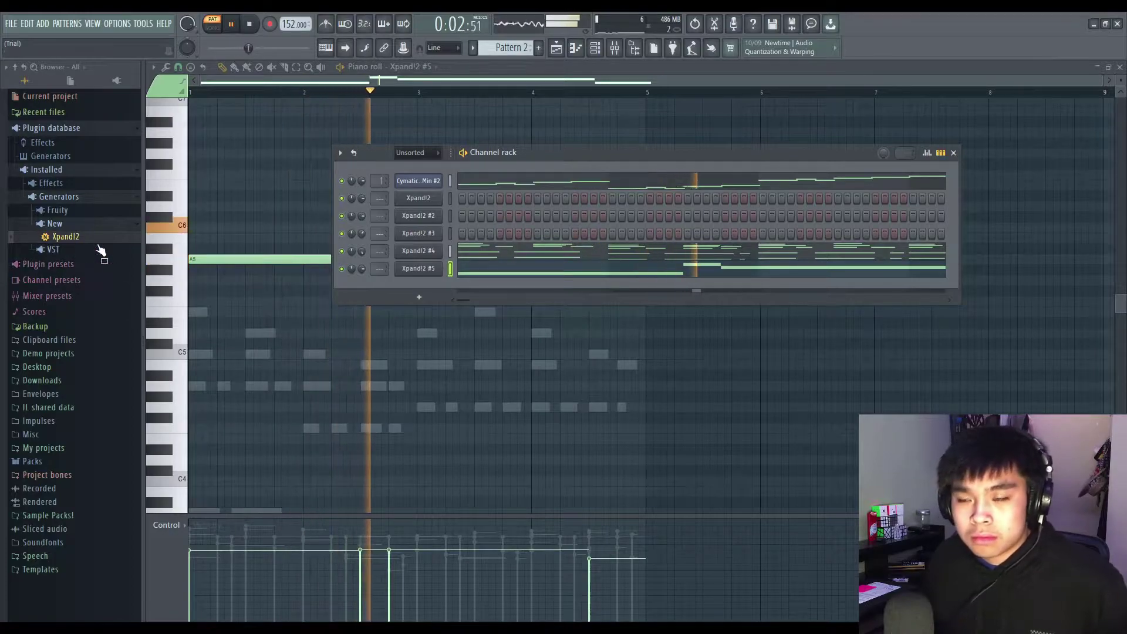
drag(65, 236, 404, 294)
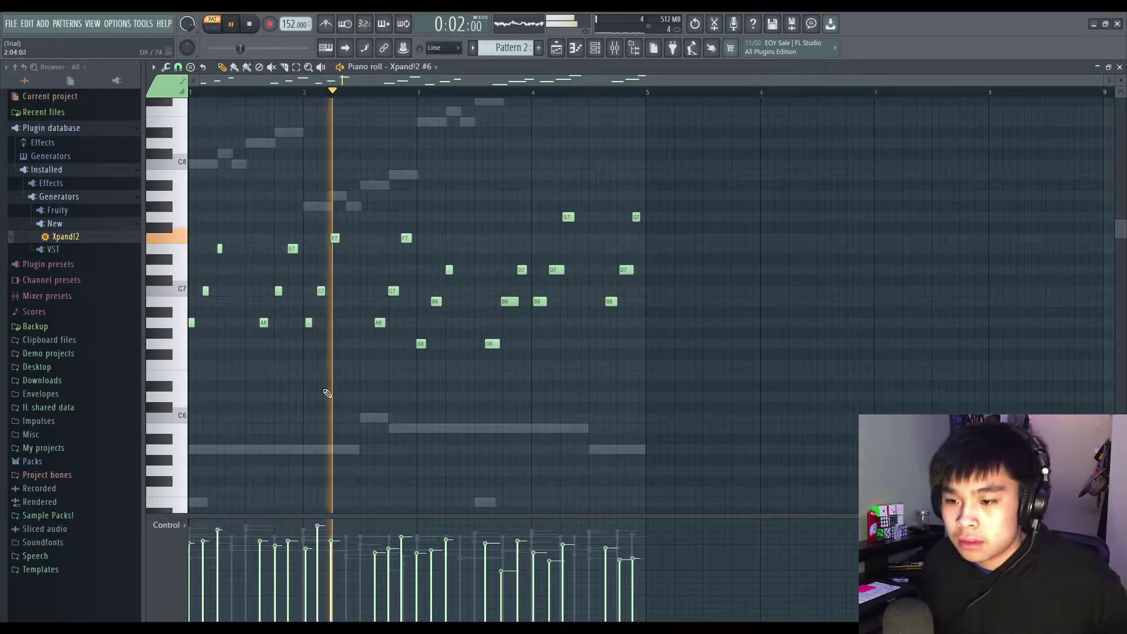
- Select and look over the melody notes of the sixth Xpand!2 in the piano roll
drag(191, 202, 649, 497)
scroll(210, 545, up, 2)
scroll(212, 546, down, 1)
scroll(234, 565, left, 1)
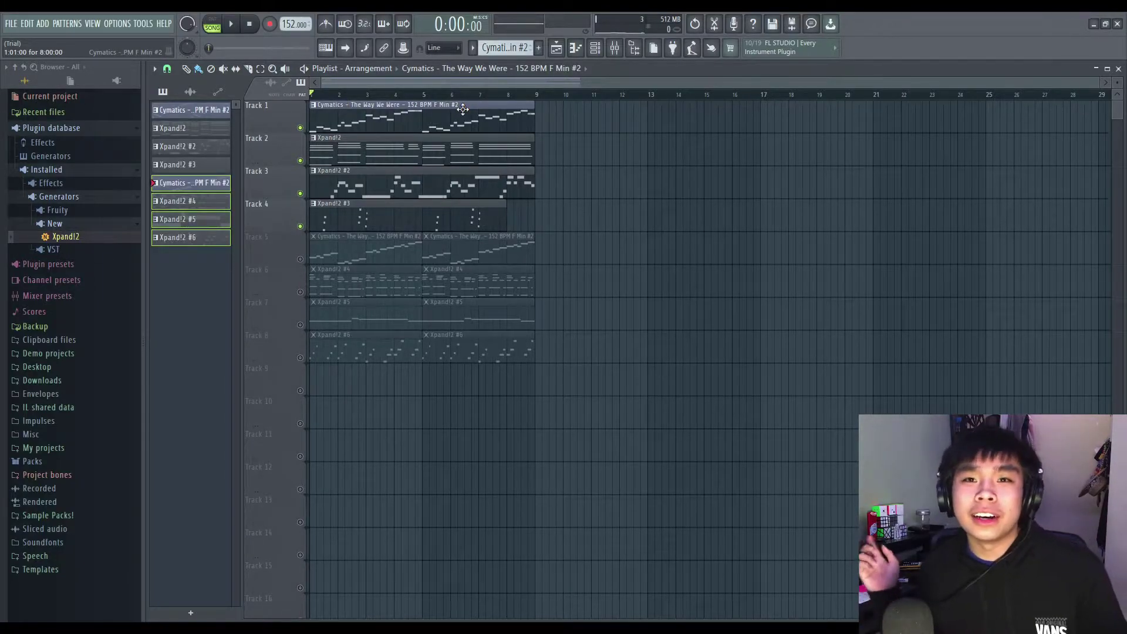
- Play the mellow section on tracks 1 to 4 and the hype section on tracks 5 to 8 separately
key(space)
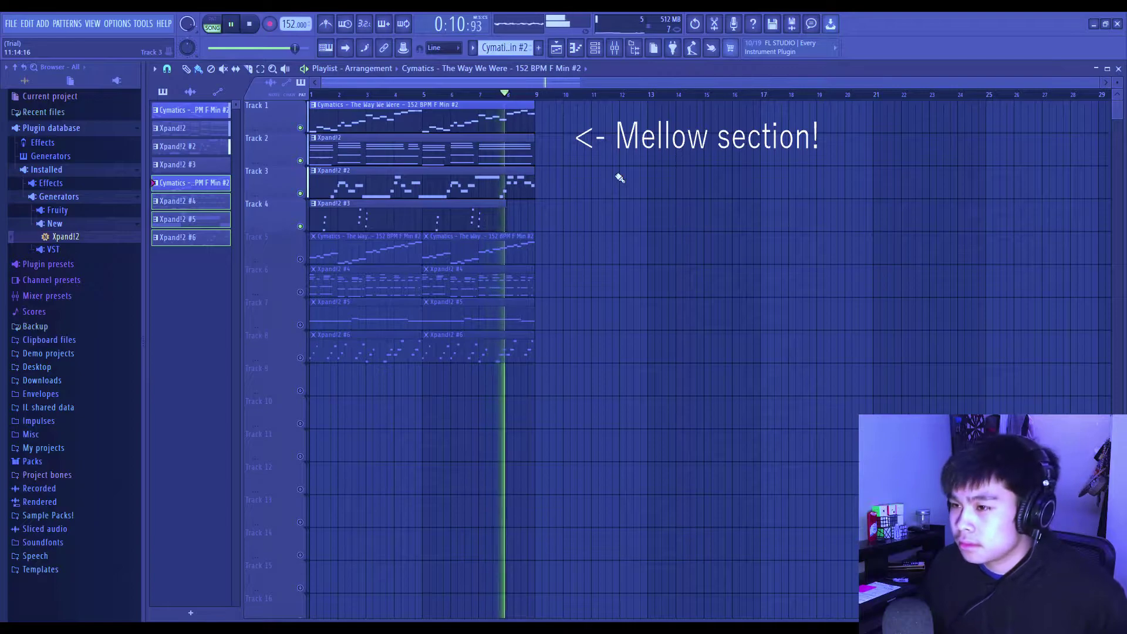
key(space)
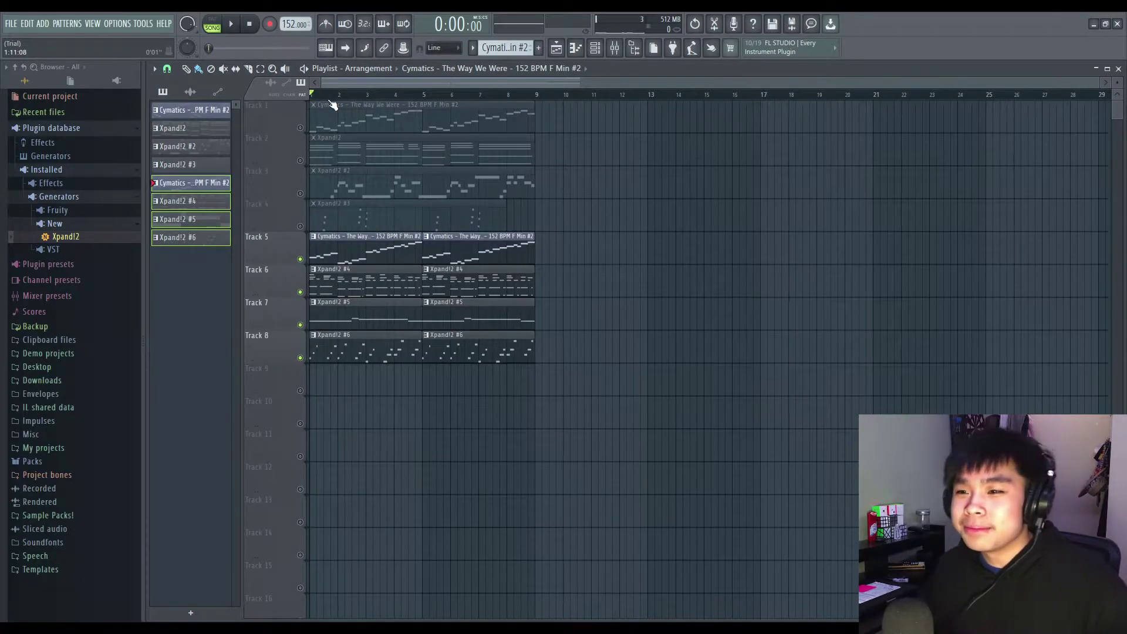
key(space)
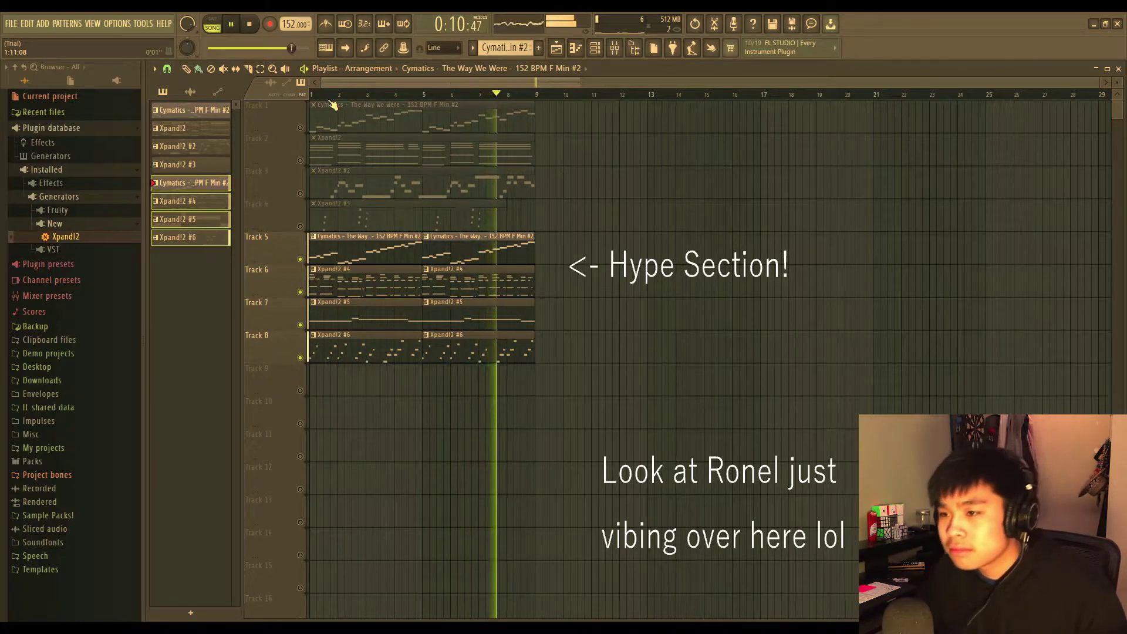
key(space)
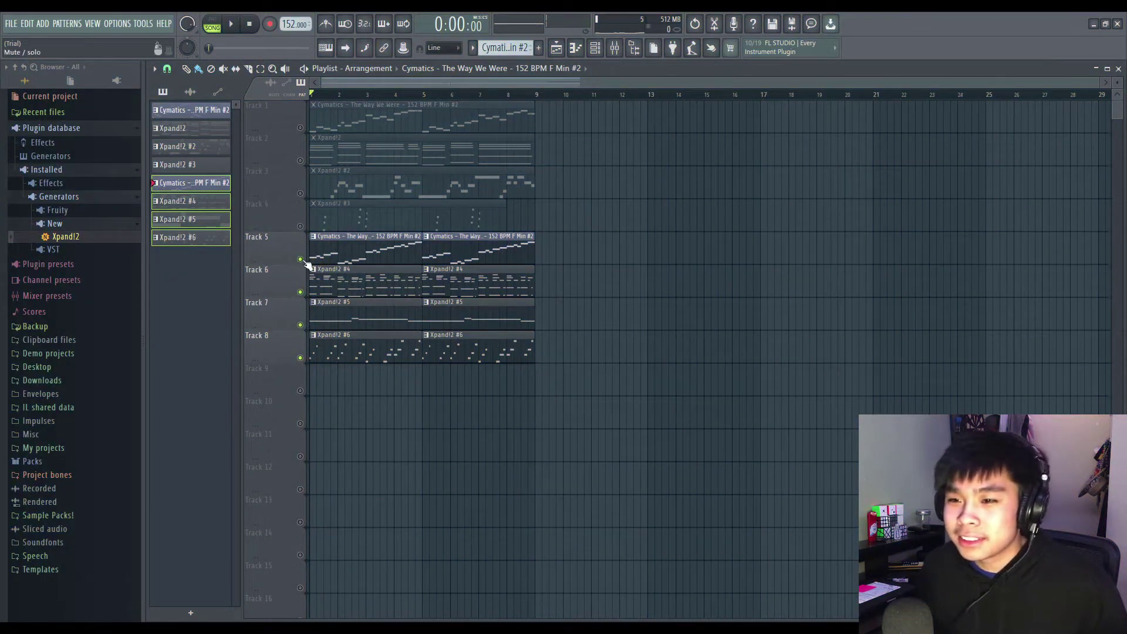
drag(300, 226, 300, 128)
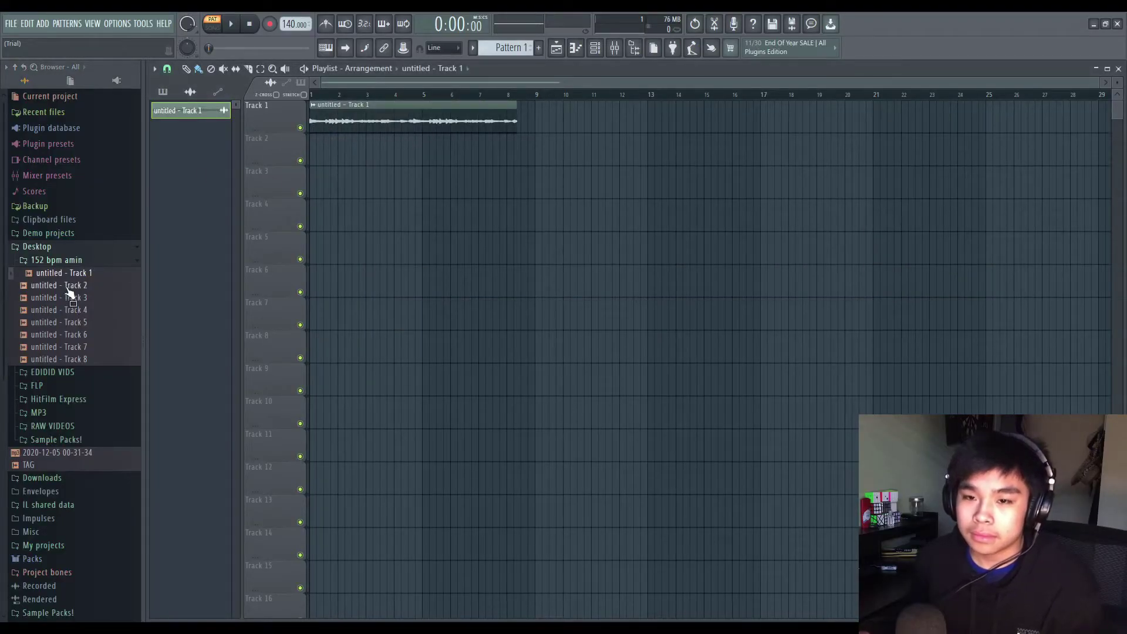
- Place the eight stems from the "152 bpm amin" folder on tracks 1 to 8 and audition Track 1 solo
drag(70, 292, 311, 152)
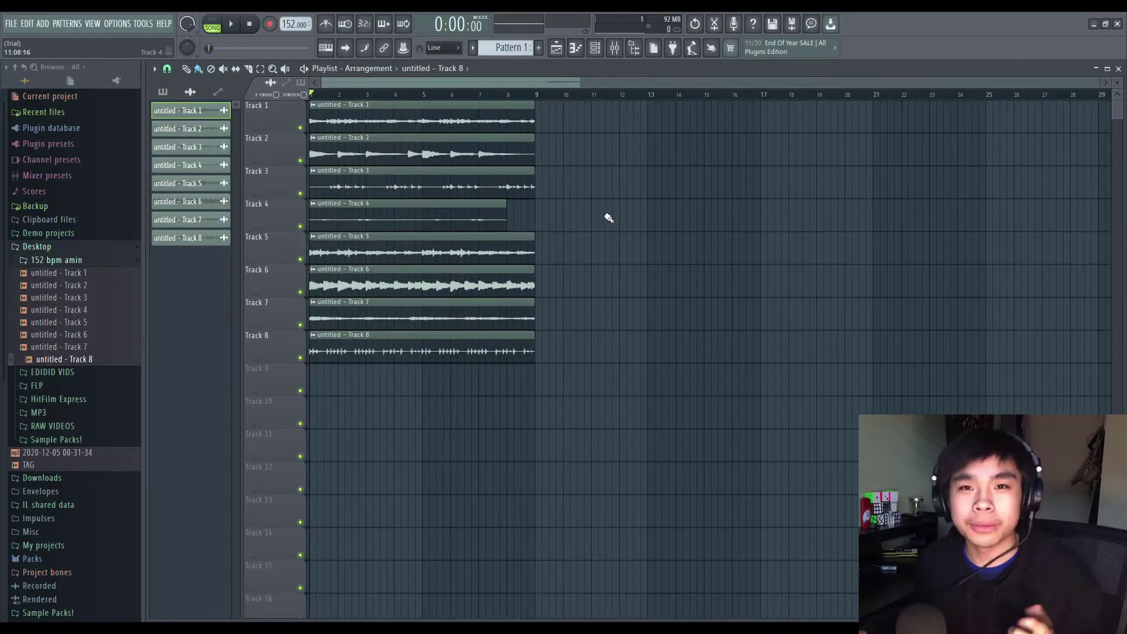
right_click(300, 128)
key(space)
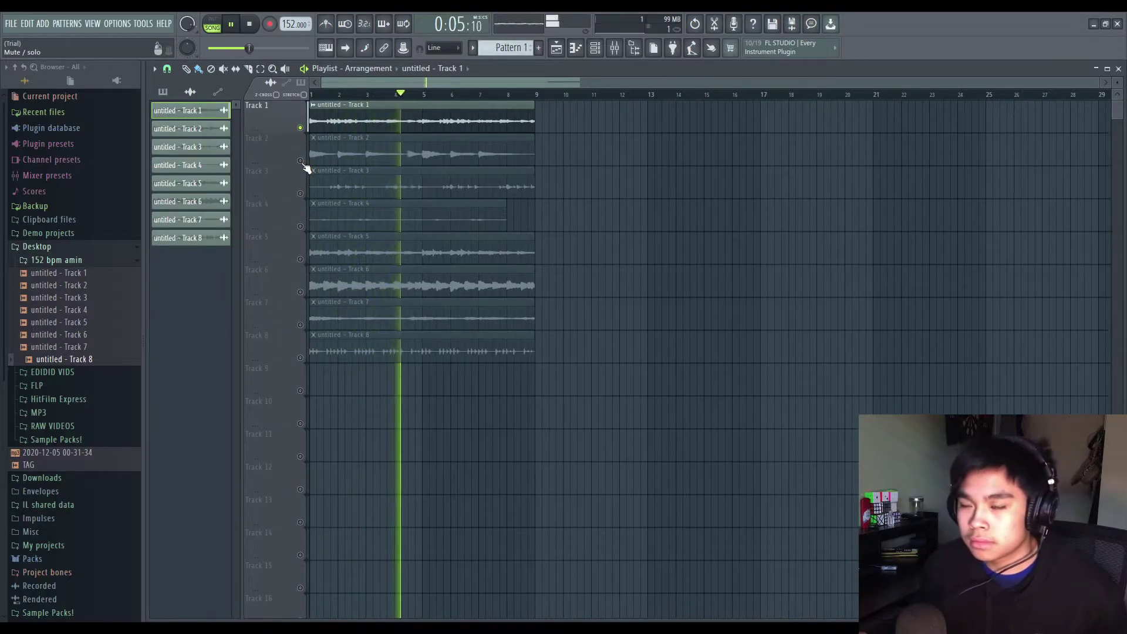
key(space)
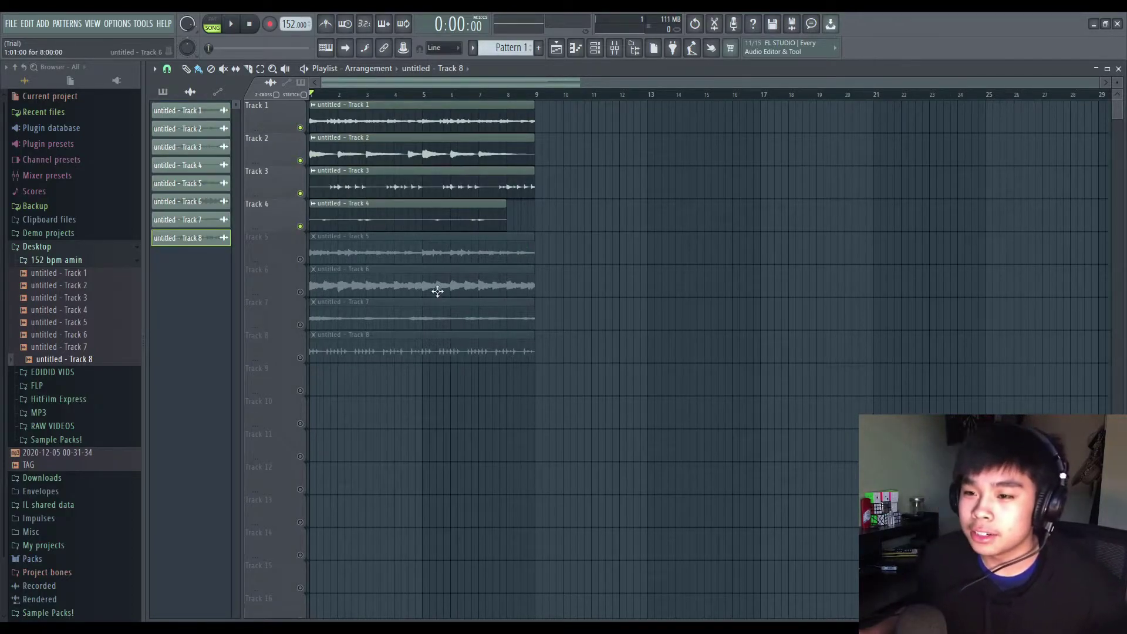
- Enable Track 7 and mute Track 3 to hear Track 7 together with tracks 1, 2 and 4
click(300, 325)
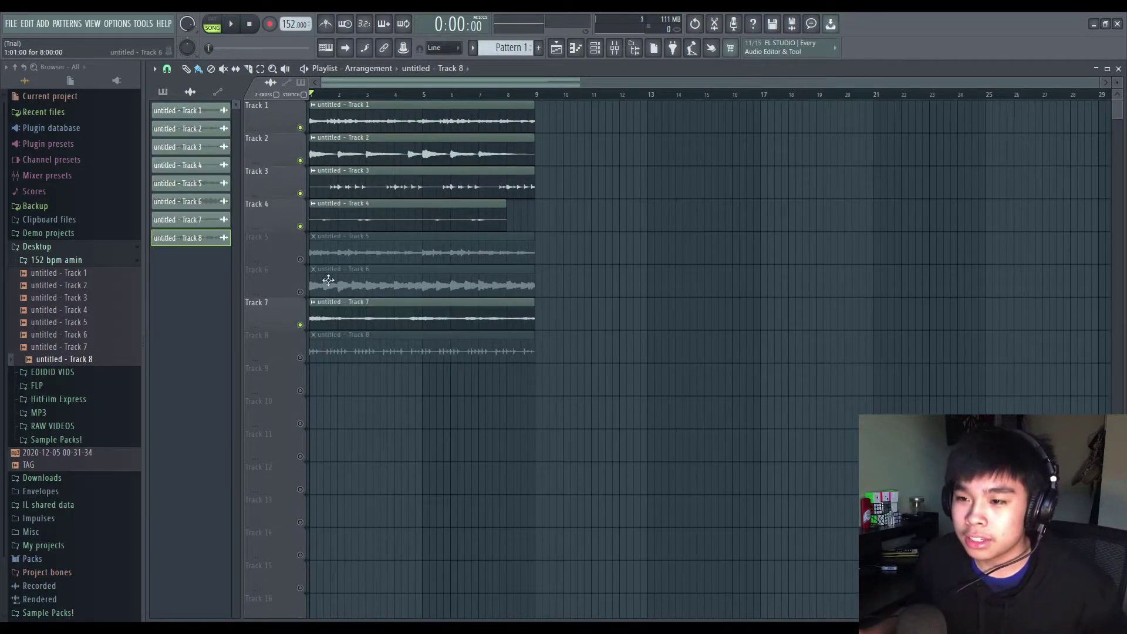
click(301, 193)
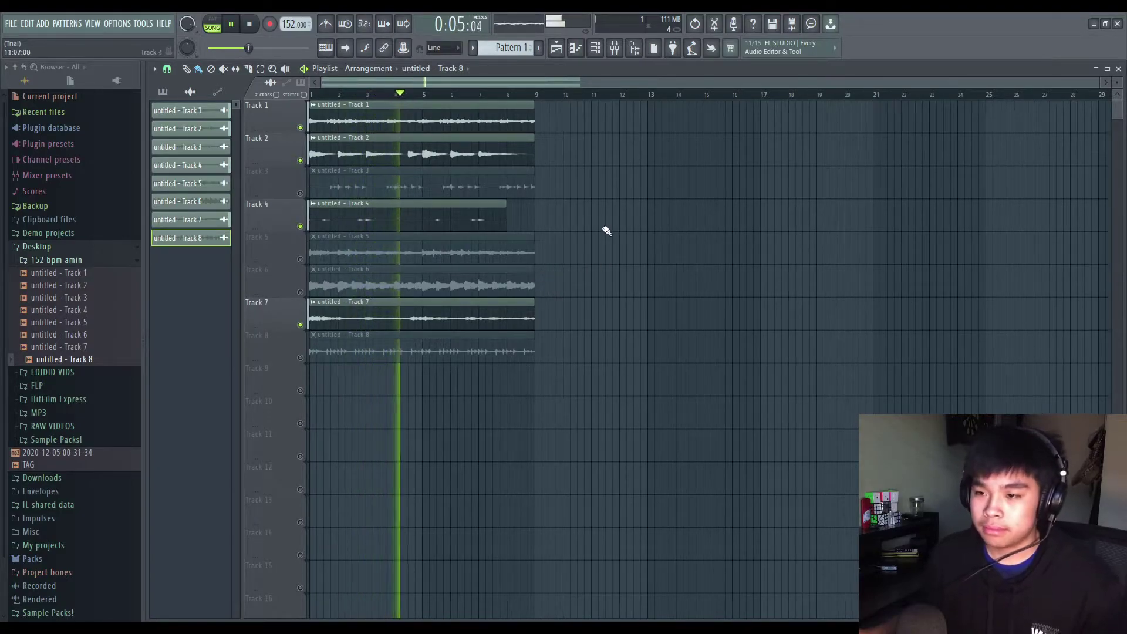
- Place a Pattern 1 clip on Track 8 and extend it from bar 1 to about bar 9
key(space)
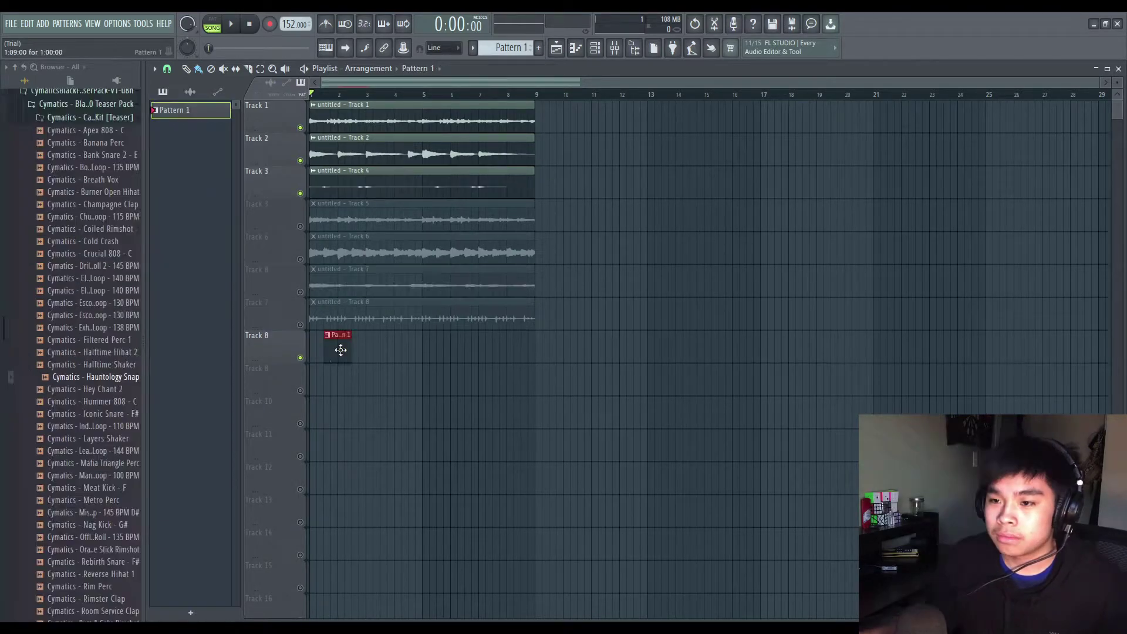
drag(334, 351, 519, 363)
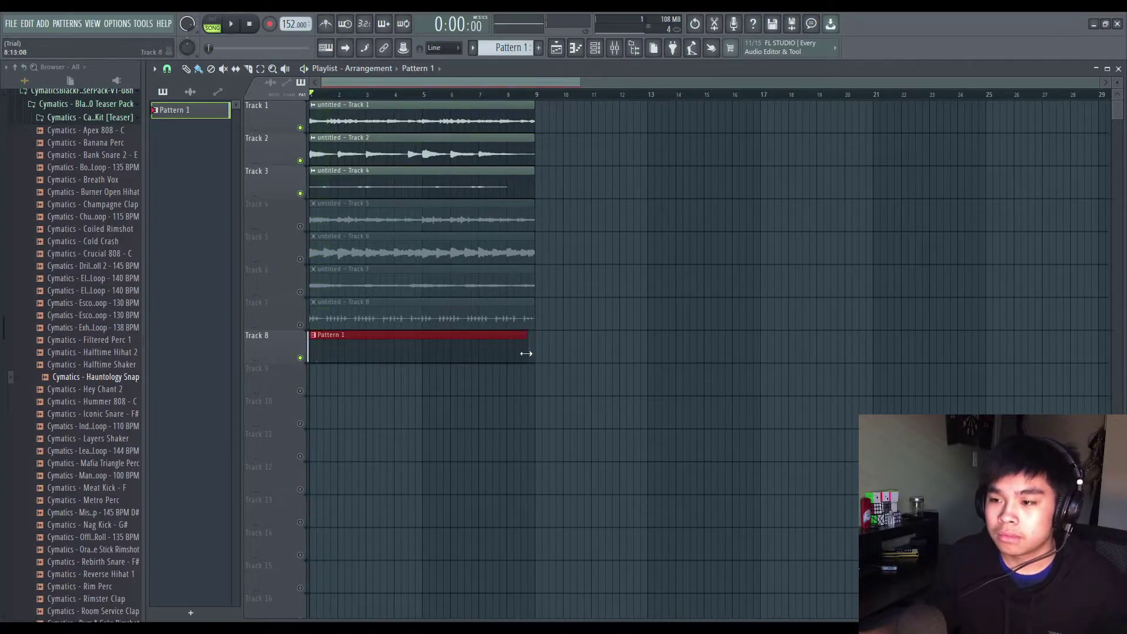
key(space)
- Add Hauntology Snap hits on steps 13, 21 and 29 of Pattern 1 while the loop plays
key(F6)
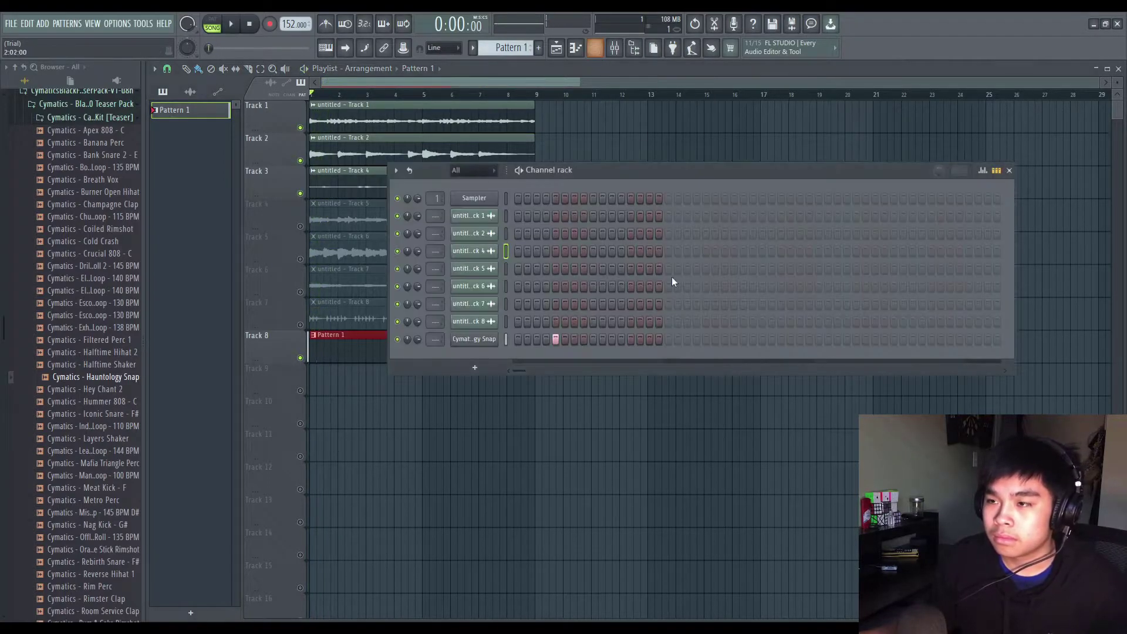
key(space)
click(630, 339)
click(706, 340)
click(781, 340)
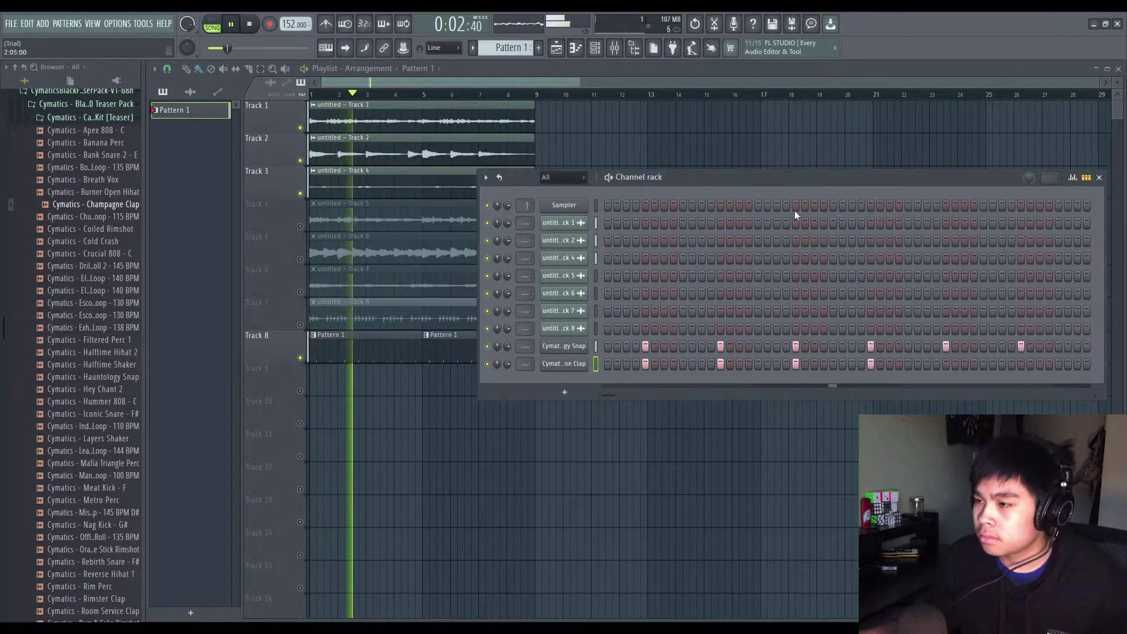
- Fill out Pattern 1 with steps for Room Service Clap, Halftime Hihat 2, Reverse Hihat 1, Sweden Kick, percussion and Weight Crash
drag(775, 184, 720, 181)
click(891, 359)
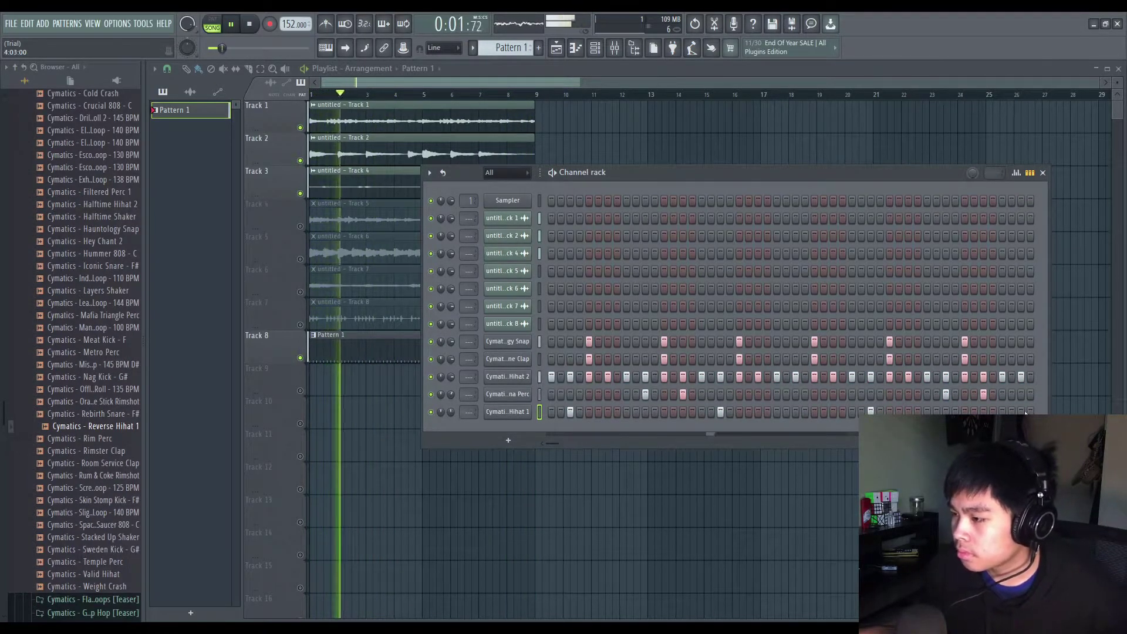
drag(547, 442, 565, 443)
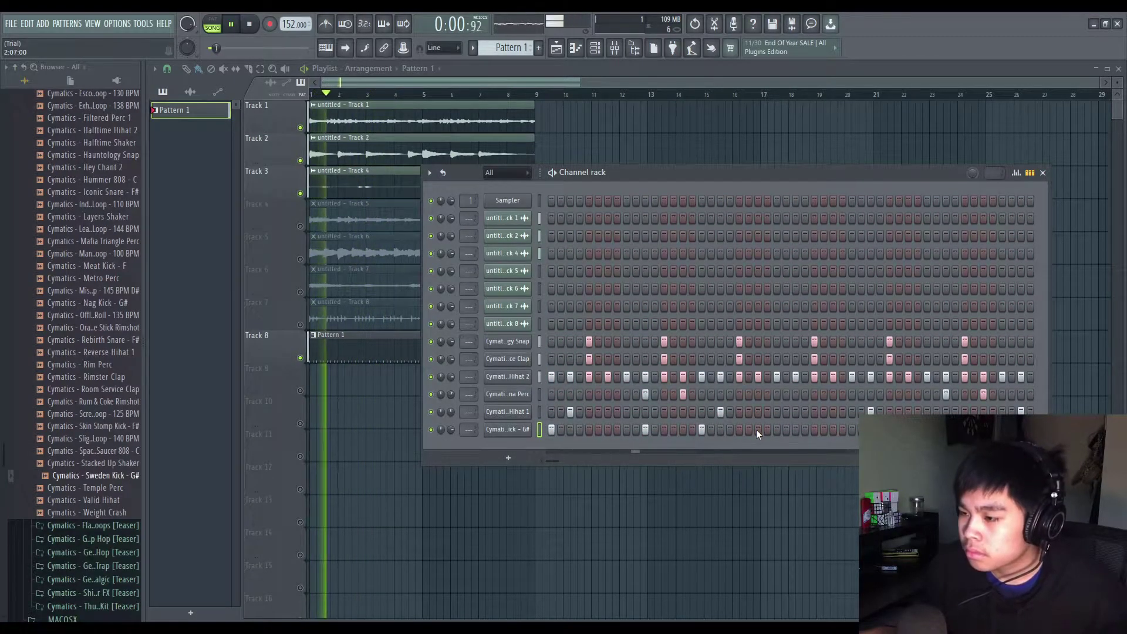
click(757, 429)
click(796, 429)
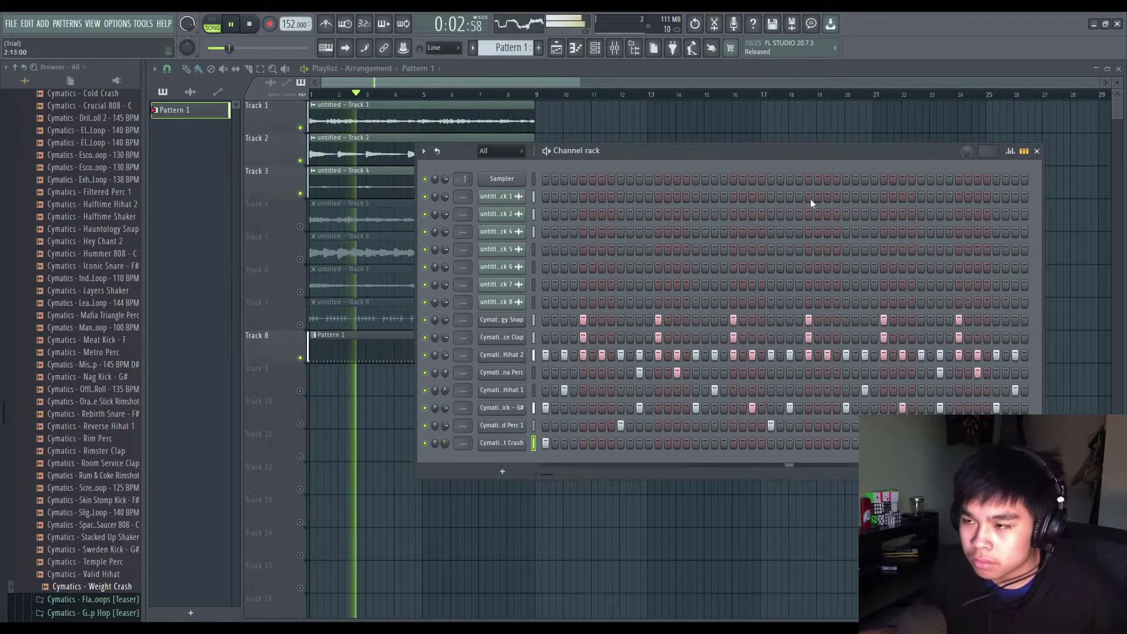
drag(683, 147, 765, 133)
drag(690, 139, 664, 113)
key(space)
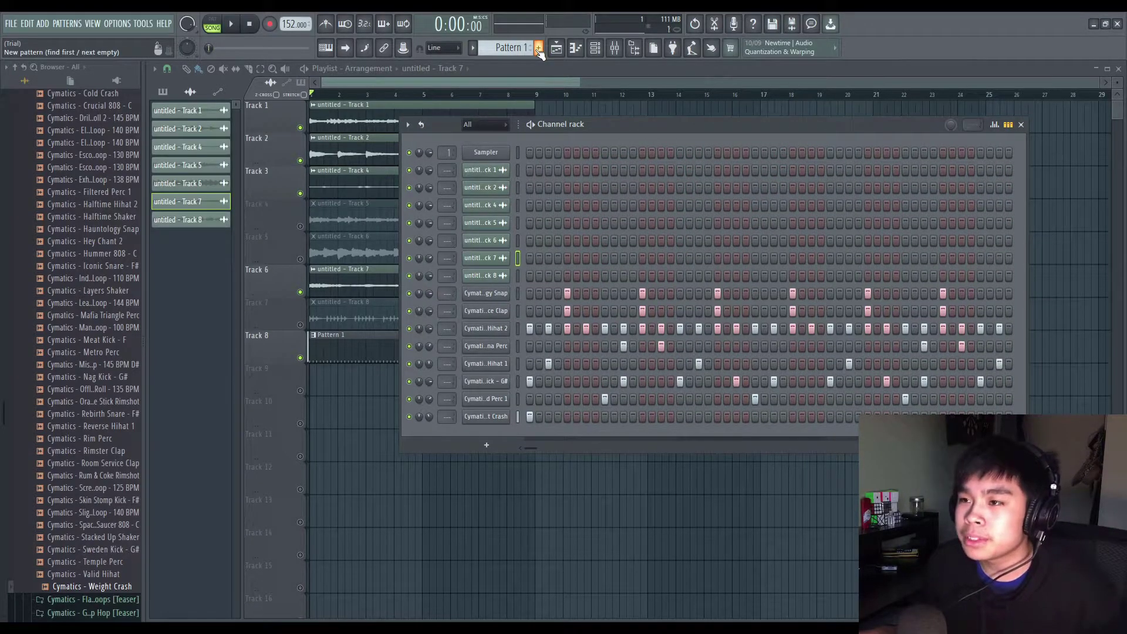
- Create a new pattern named "hype drums"
click(538, 50)
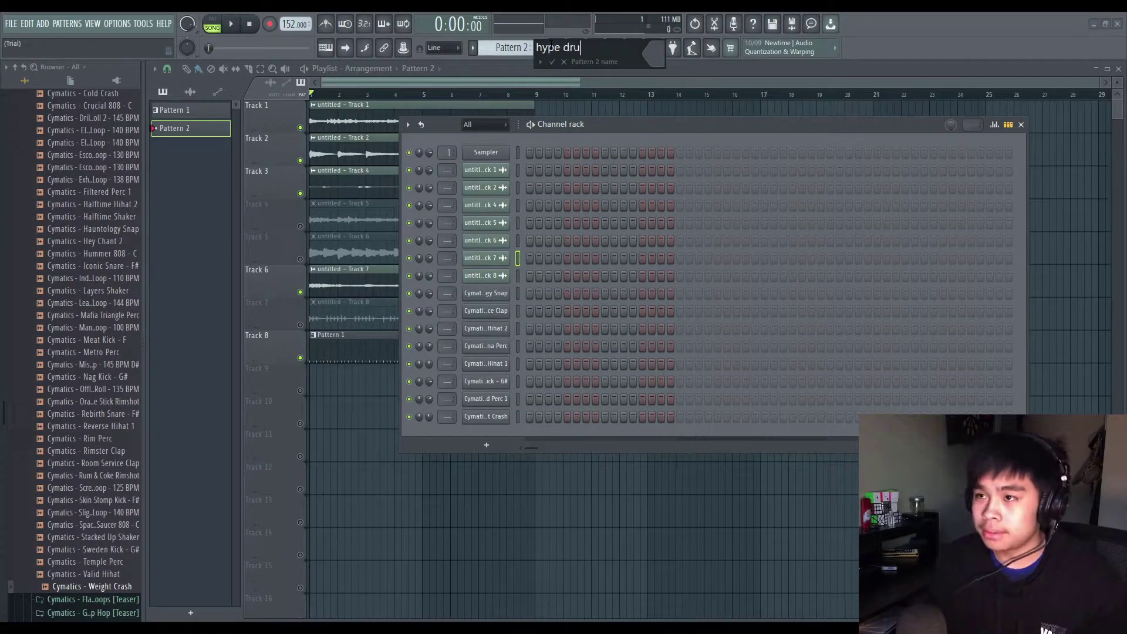
key(Return)
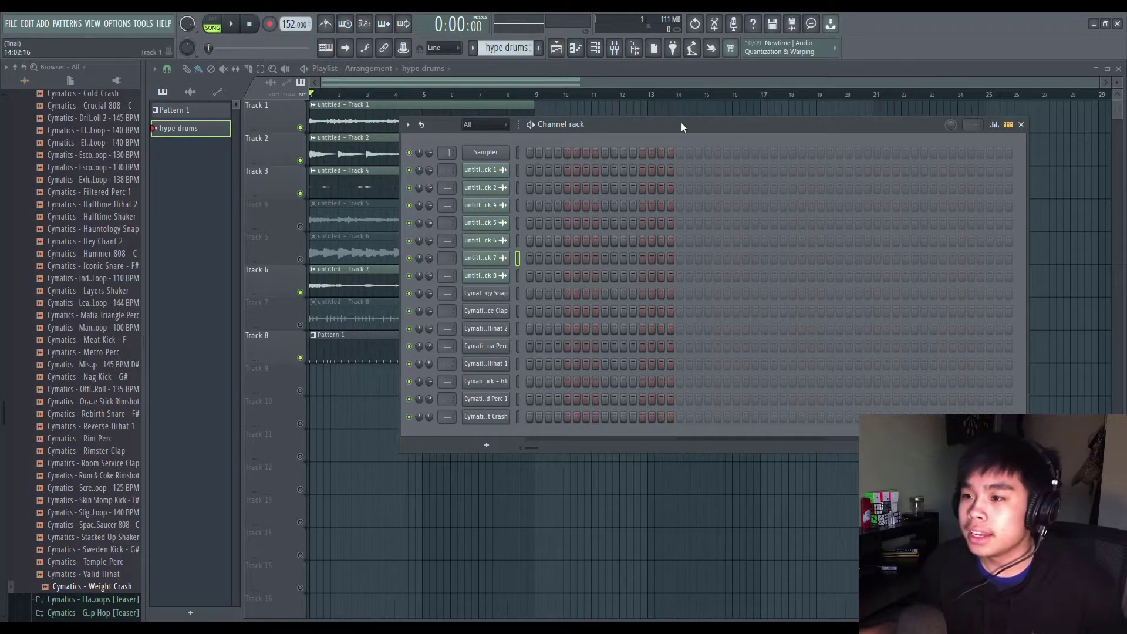
drag(681, 122, 695, 122)
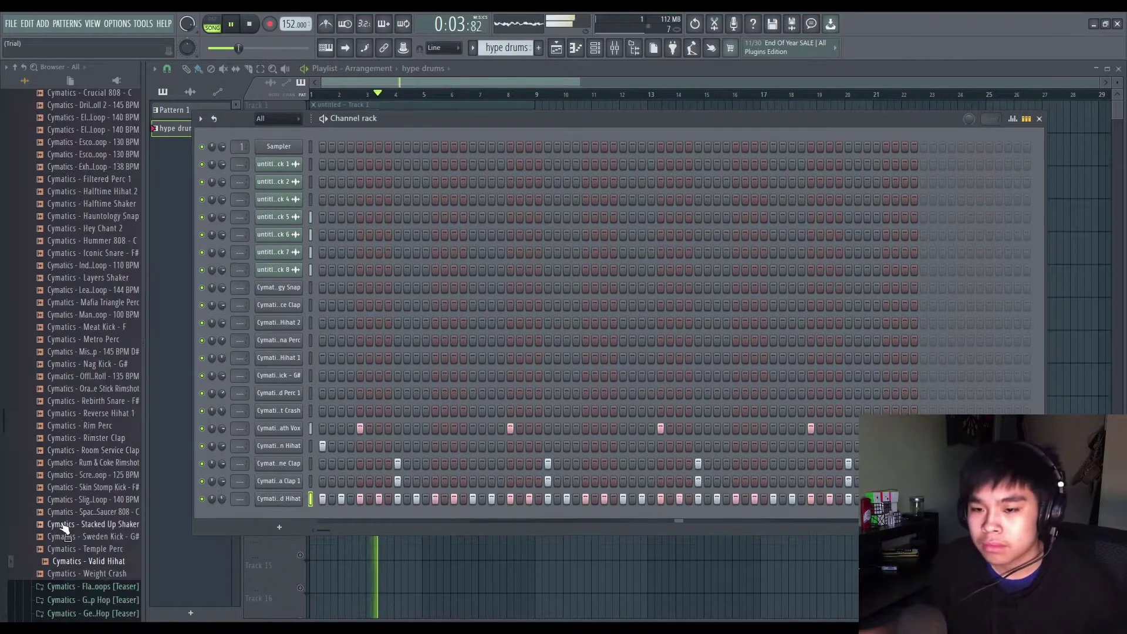
- Add Cobra Clap 1, Valid Hihat and Sweden Kick steps to the hype drums pattern and play it
scroll(93, 458, down, 6)
scroll(93, 458, up, 6)
click(107, 487)
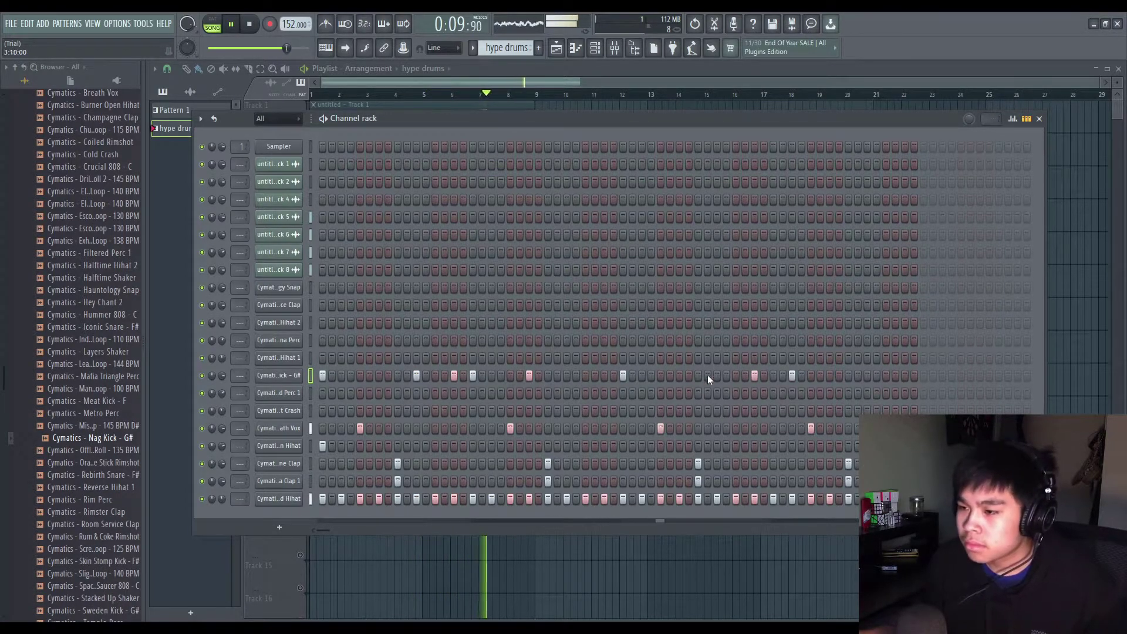
key(space)
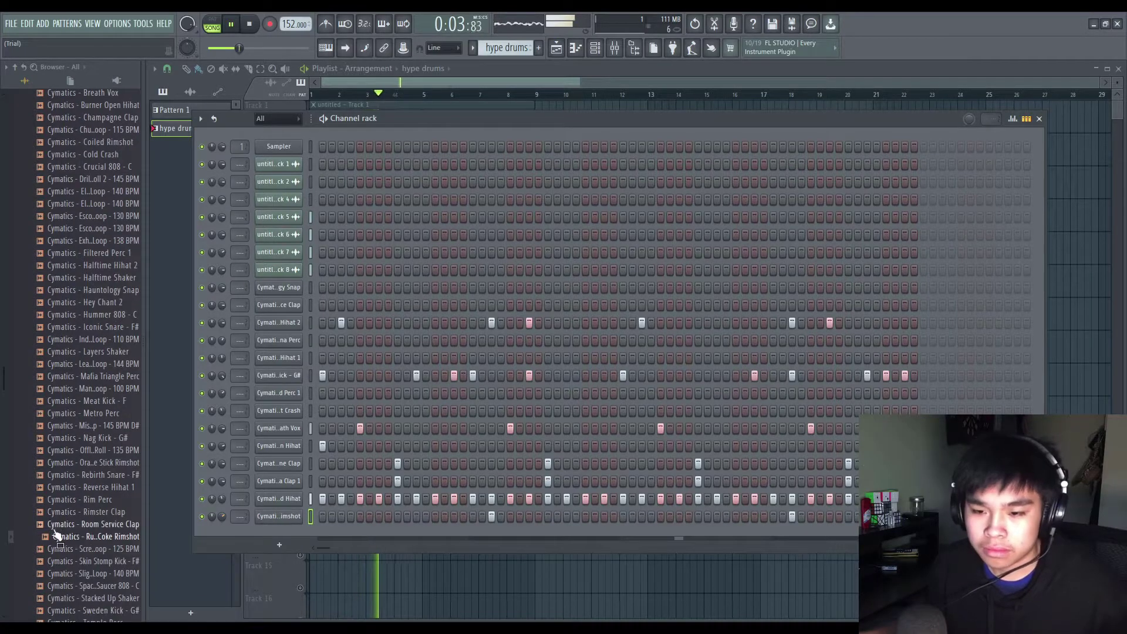
- Add Rum & Coke Rimshot steps to the hype drums pattern and write an Apex 808 bassline in the piano roll
scroll(96, 548, down, 2)
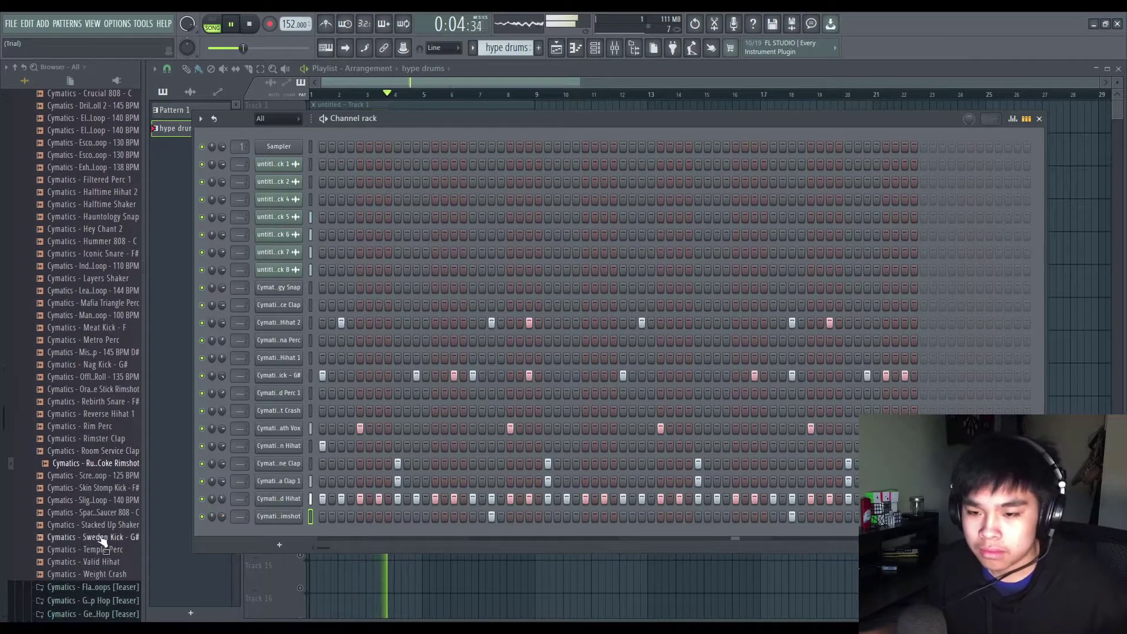
click(115, 512)
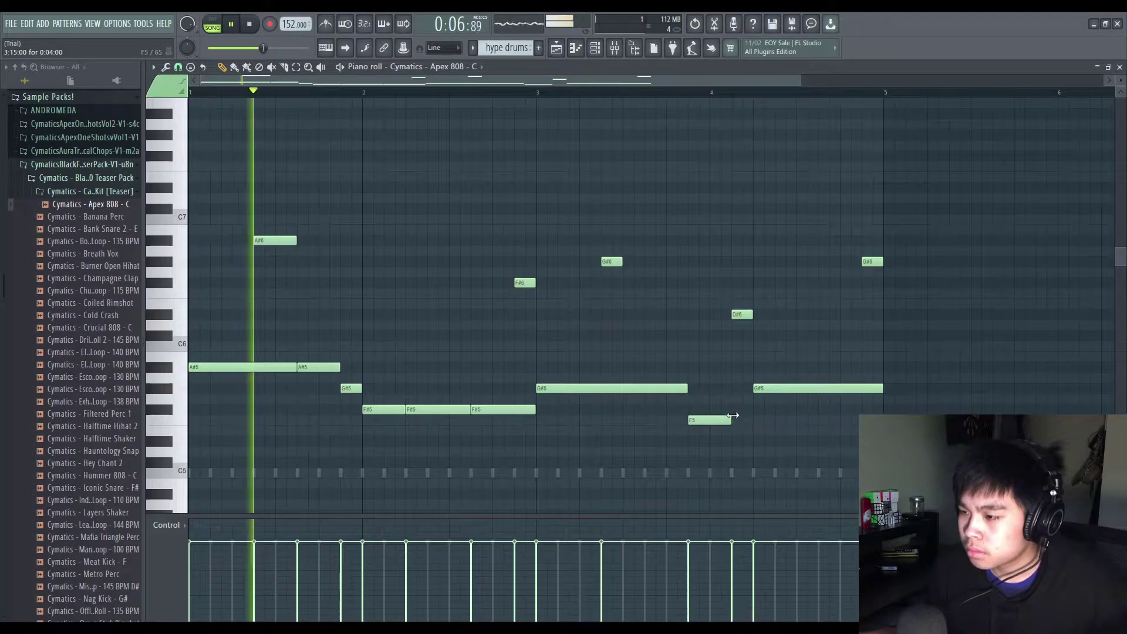
drag(732, 420, 712, 382)
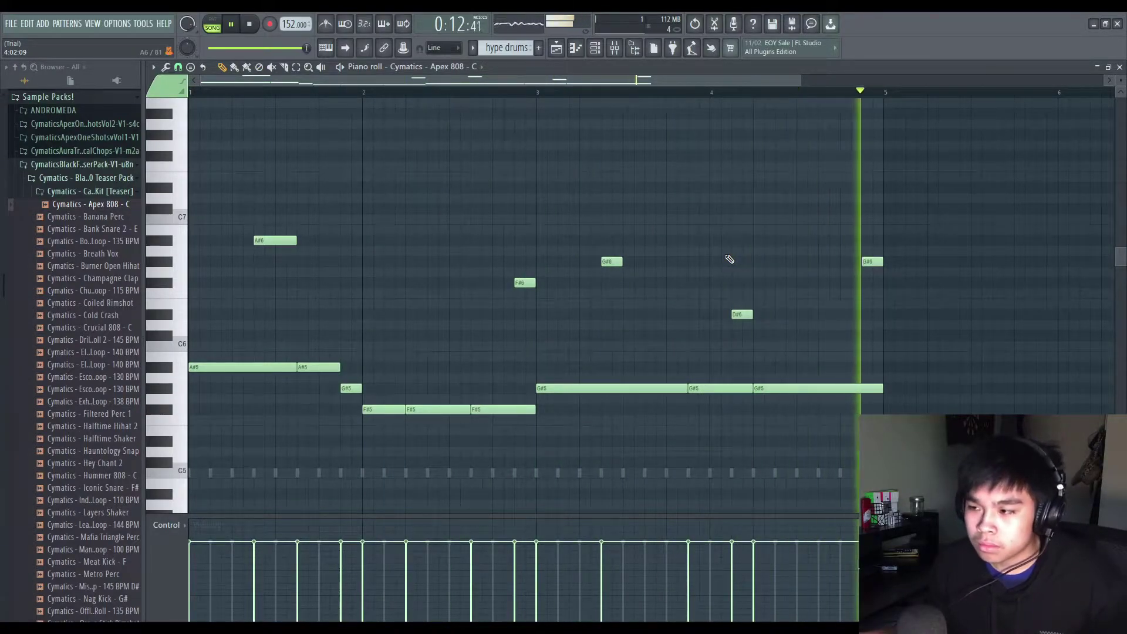
- Delete the unused Sampler channel from the channel rack
key(F6)
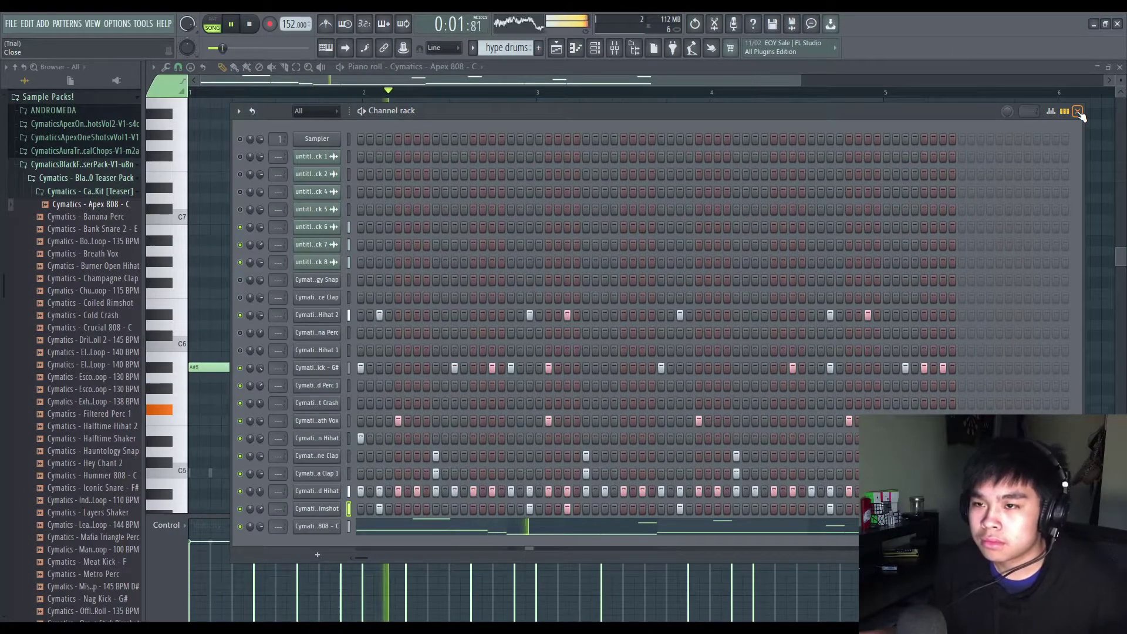
right_click(311, 139)
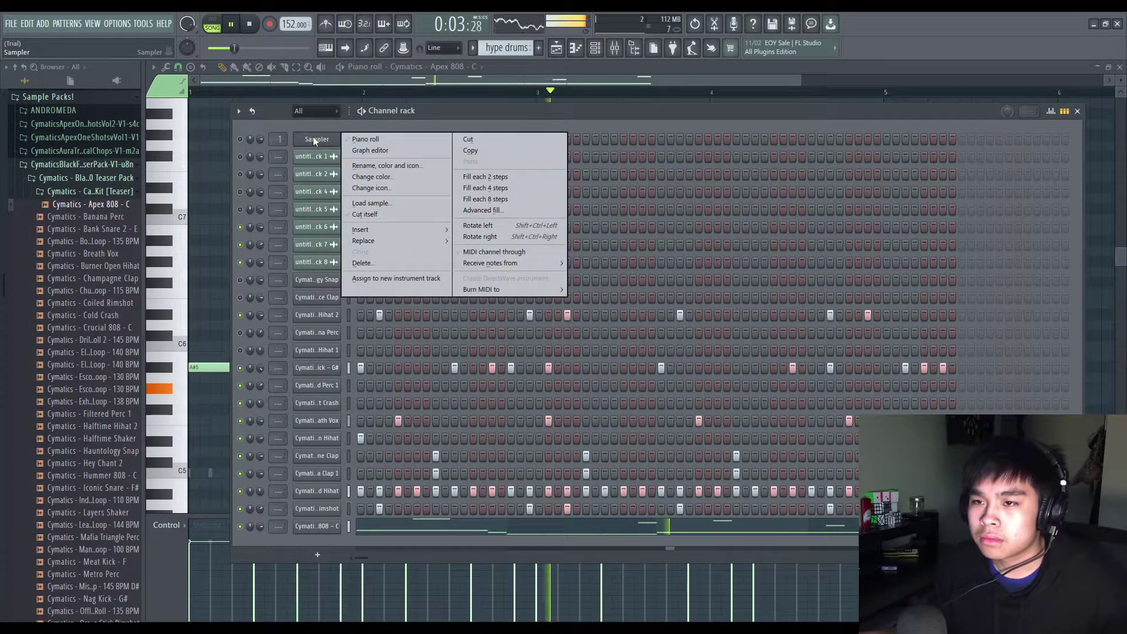
click(410, 265)
click(621, 360)
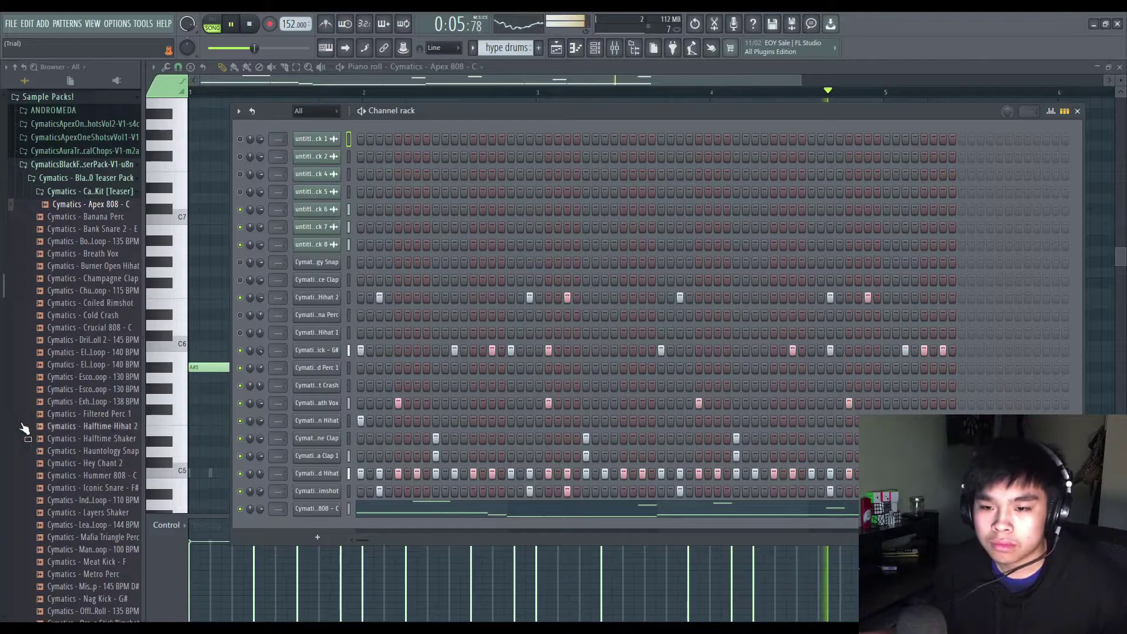
- Lower the last Xpand!2 note of Pattern 1 to C#4 and show the full browser content
scroll(21, 424, down, 7)
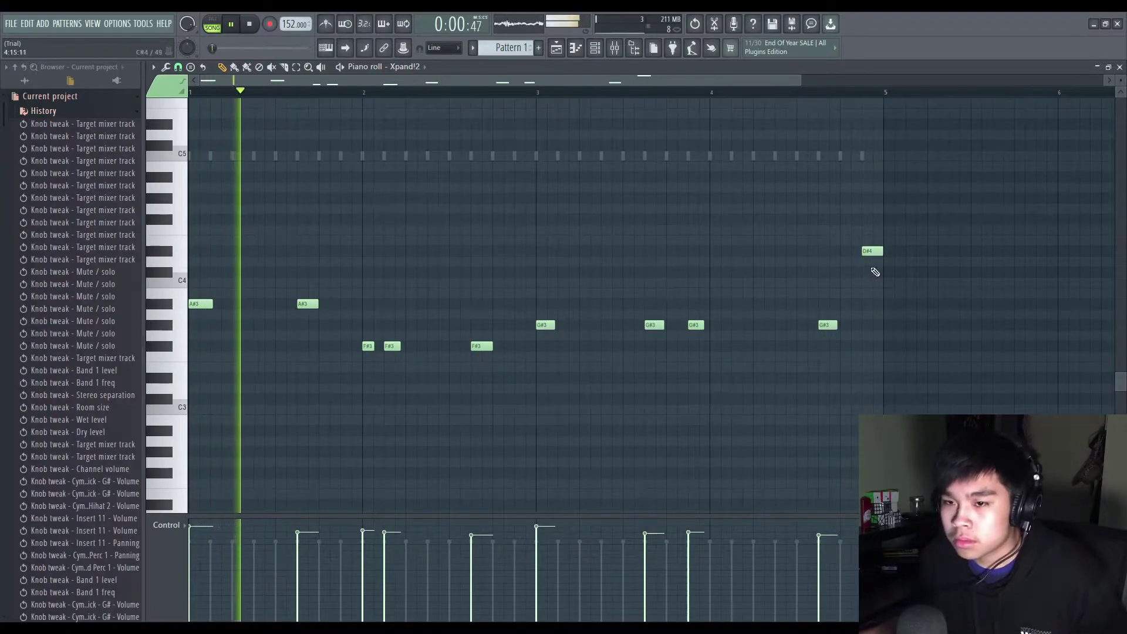
drag(871, 251, 871, 271)
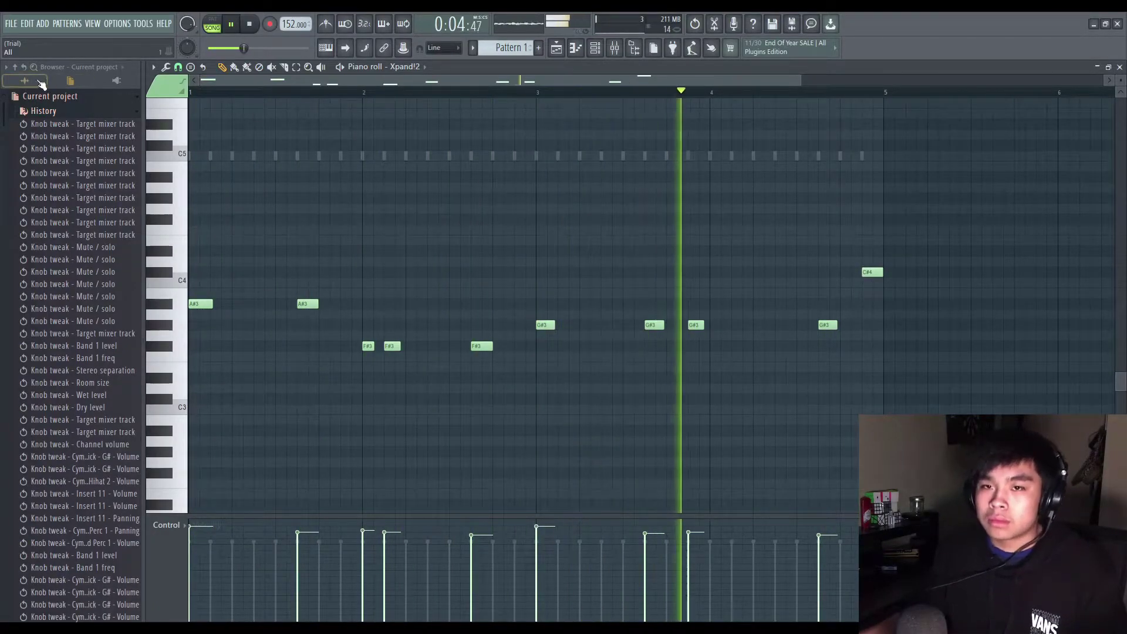
click(39, 82)
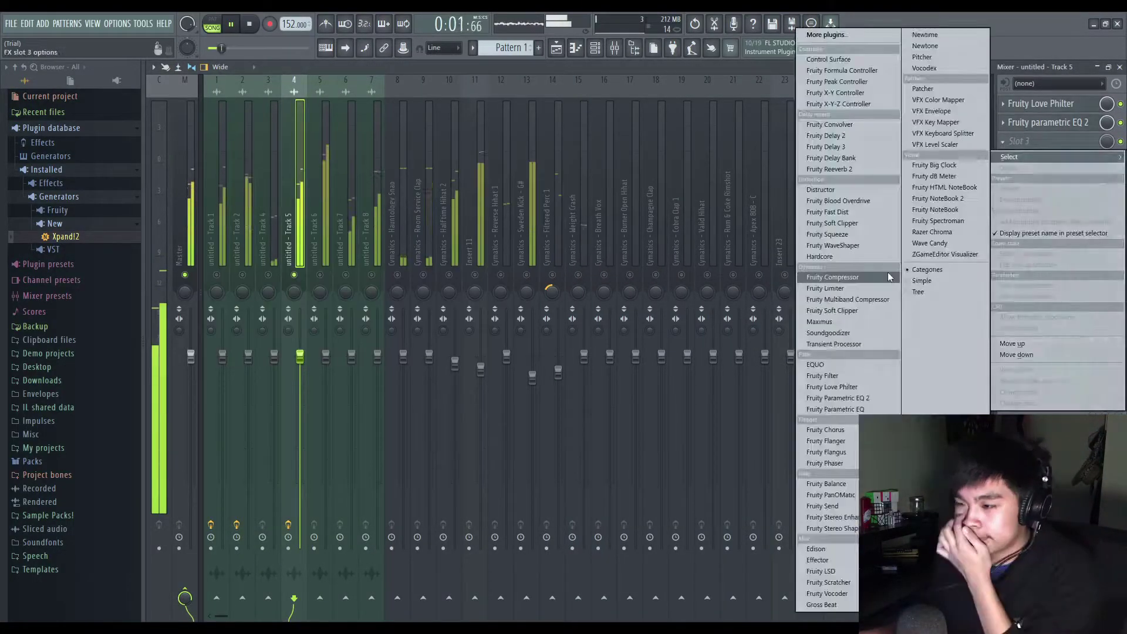
- Replace Pattern 1 on Track 8 with its patterns split by channel, laid one per track from Track 8 down
click(1048, 118)
right_click(439, 329)
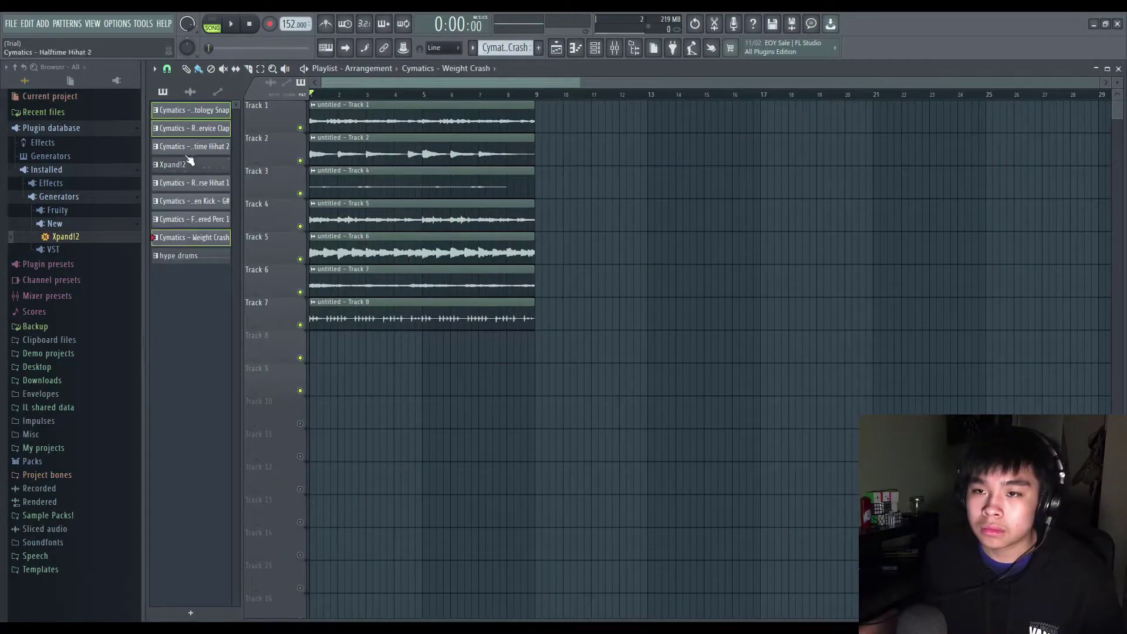
drag(196, 199, 312, 350)
scroll(491, 372, down, 4)
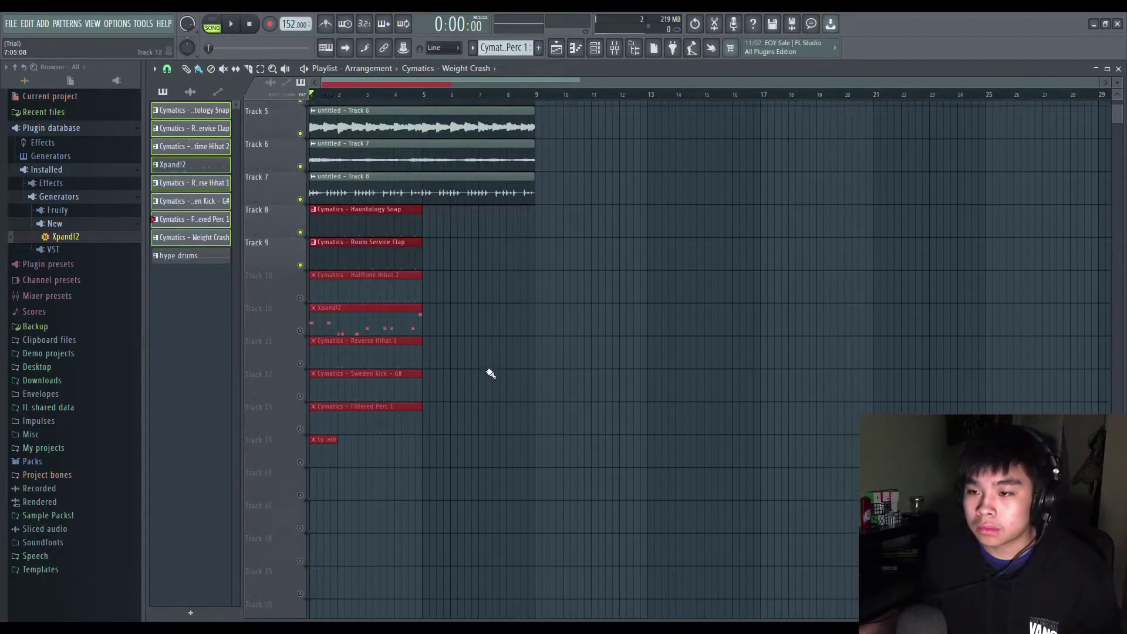
- Split the hype drums pattern by channel and lay the resulting patterns on tracks 16 to 24
right_click(176, 255)
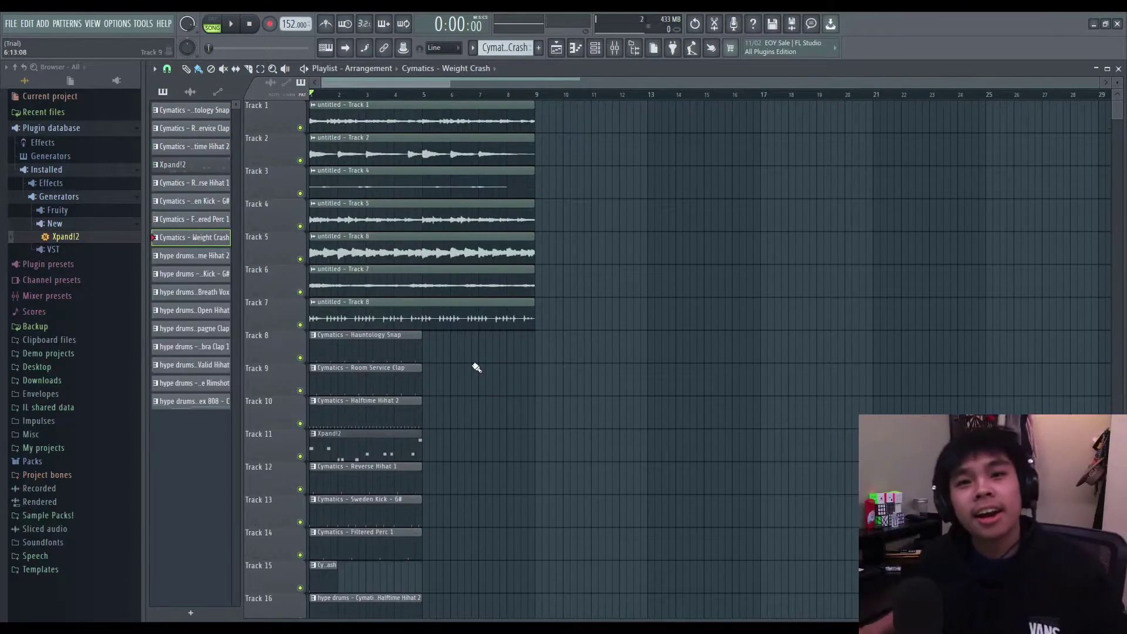
scroll(446, 367, down, 4)
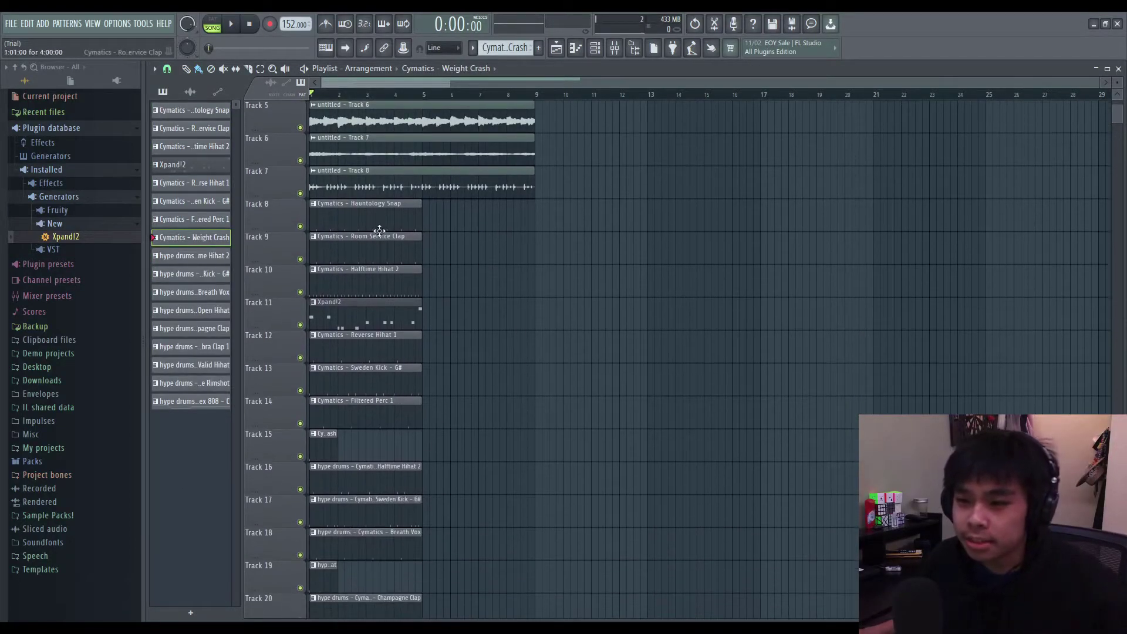
scroll(345, 443, down, 7)
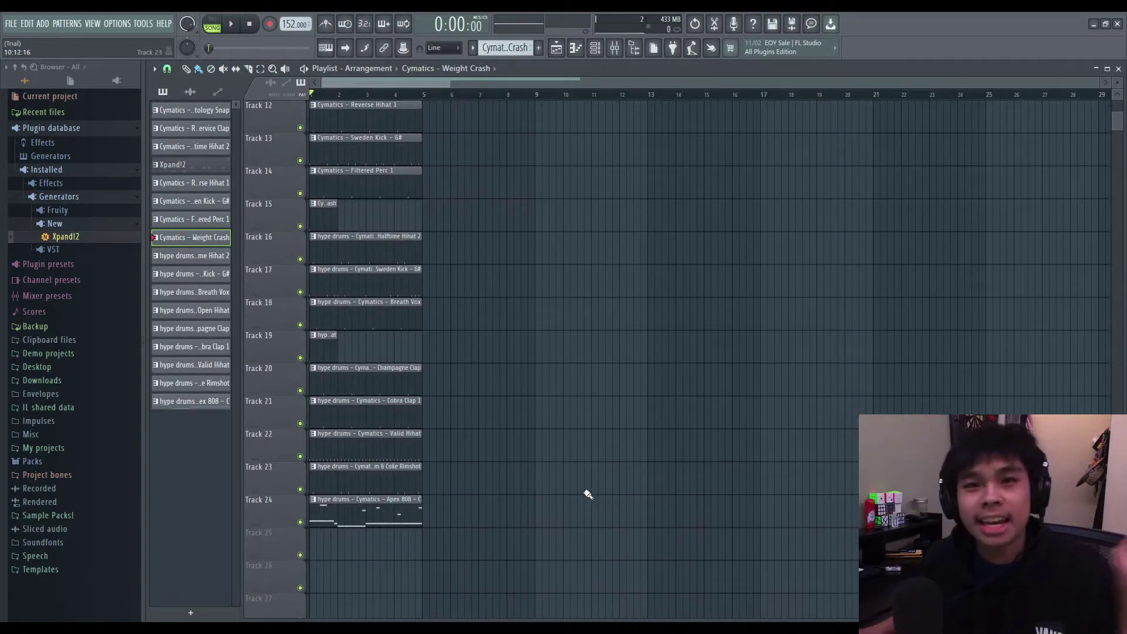
scroll(556, 455, up, 11)
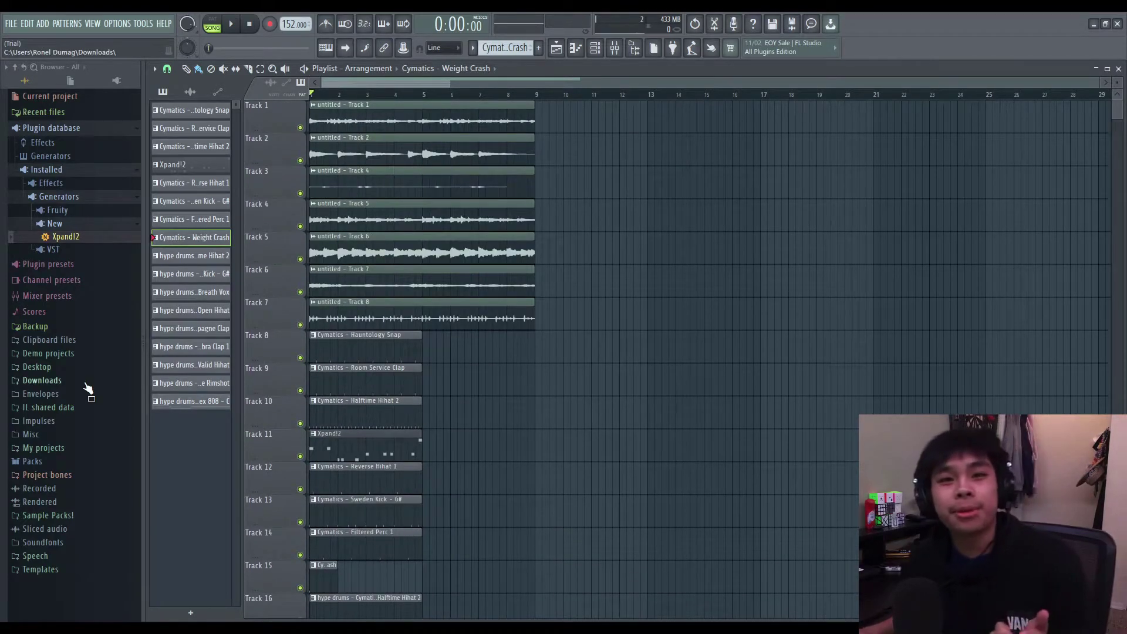
- Browse Sample Packs to the Cymatics Black Friday teaser pack and open its FX folder
click(69, 515)
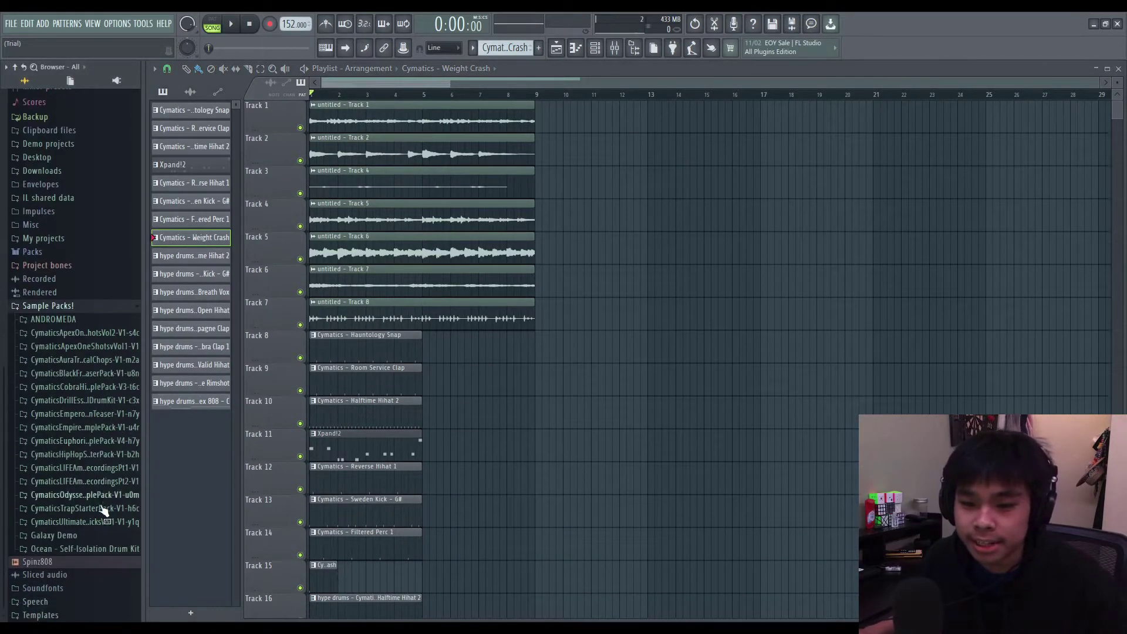
click(99, 401)
click(99, 400)
click(91, 374)
scroll(100, 400, down, 3)
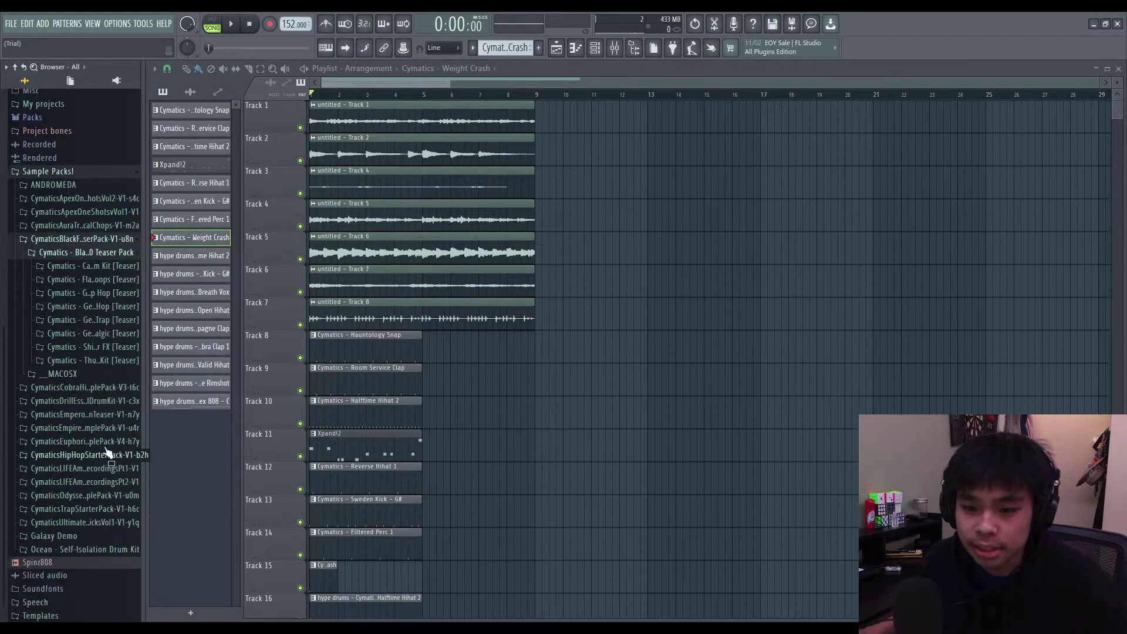
click(110, 346)
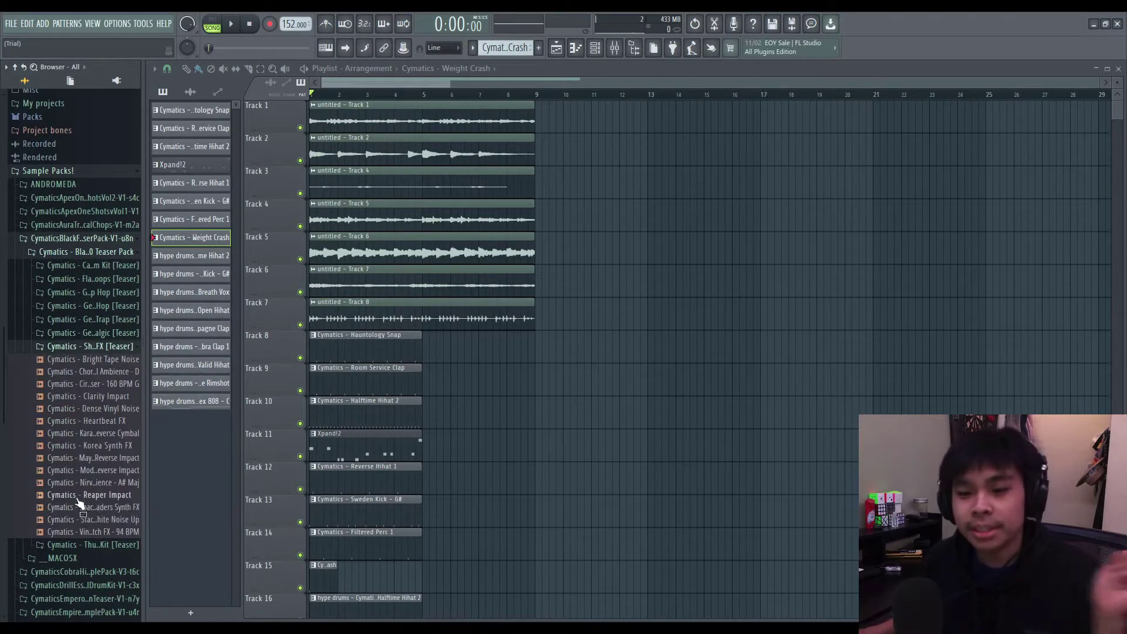
- Select all pattern clips from Track 8 down and duplicate them from bar 5 to fill up to bar 9
scroll(542, 336, down, 5)
drag(478, 561, 314, 197)
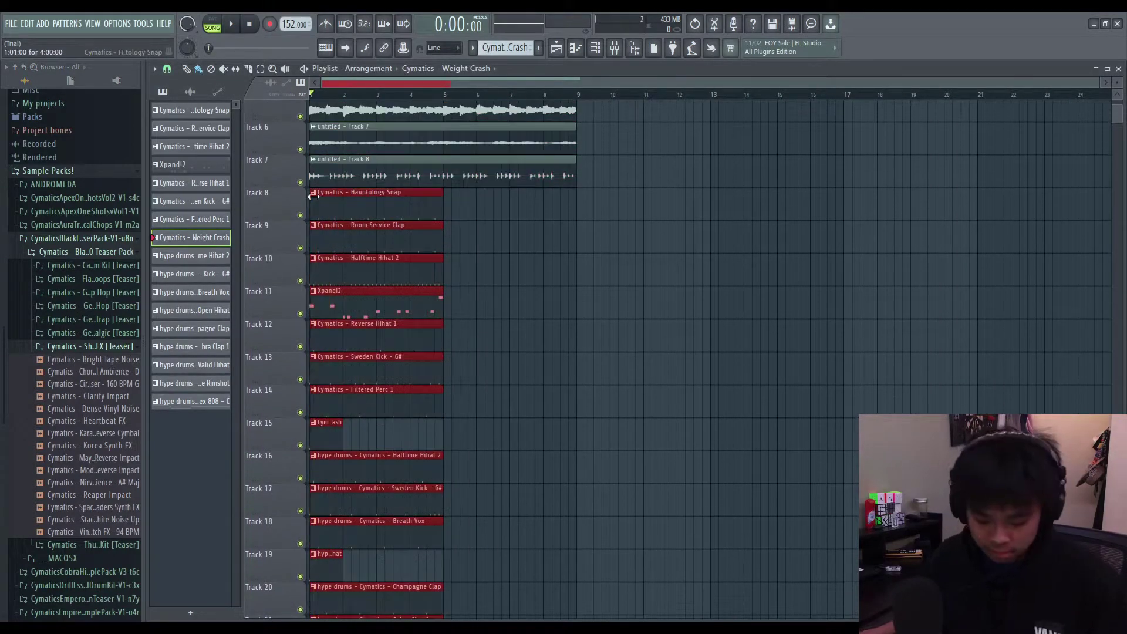
key(ctrl+b)
scroll(593, 228, up, 4)
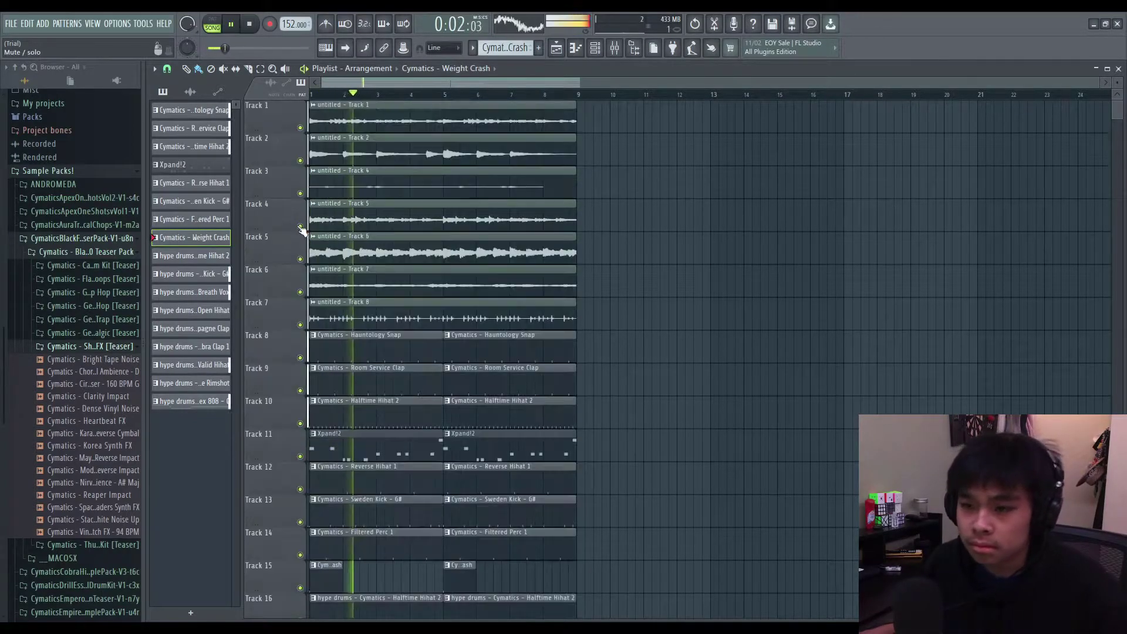
- Move the hype stems and hype drums clips to bar 9 on tracks 1 to 13, after the mellow section, and play the arrangement
drag(322, 212, 591, 112)
drag(365, 248, 390, 249)
key(space)
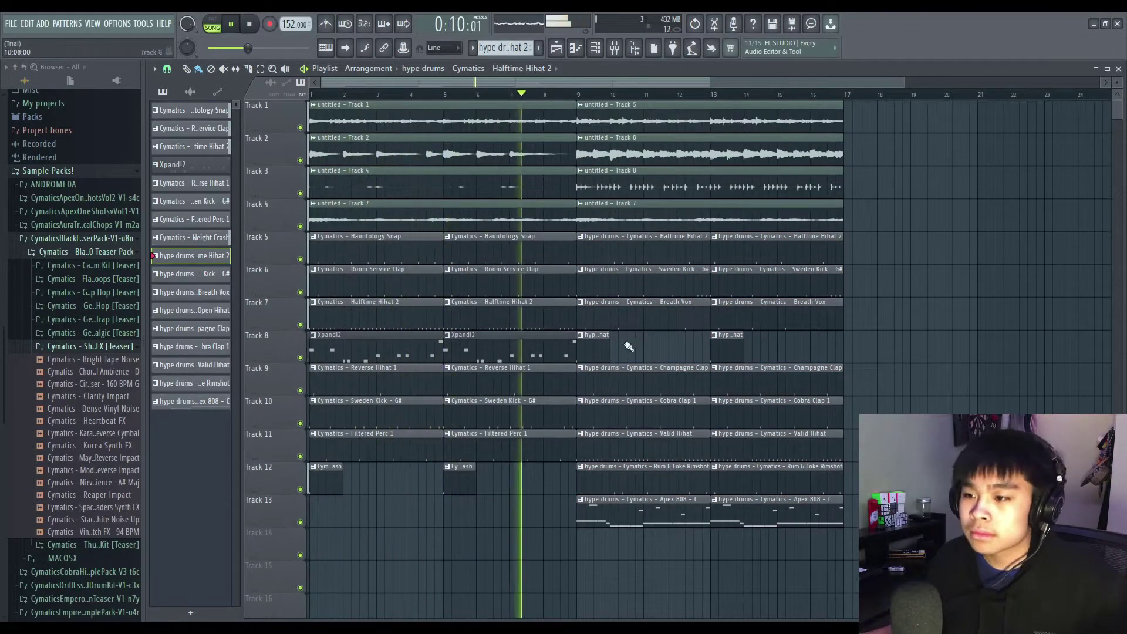
key(F9)
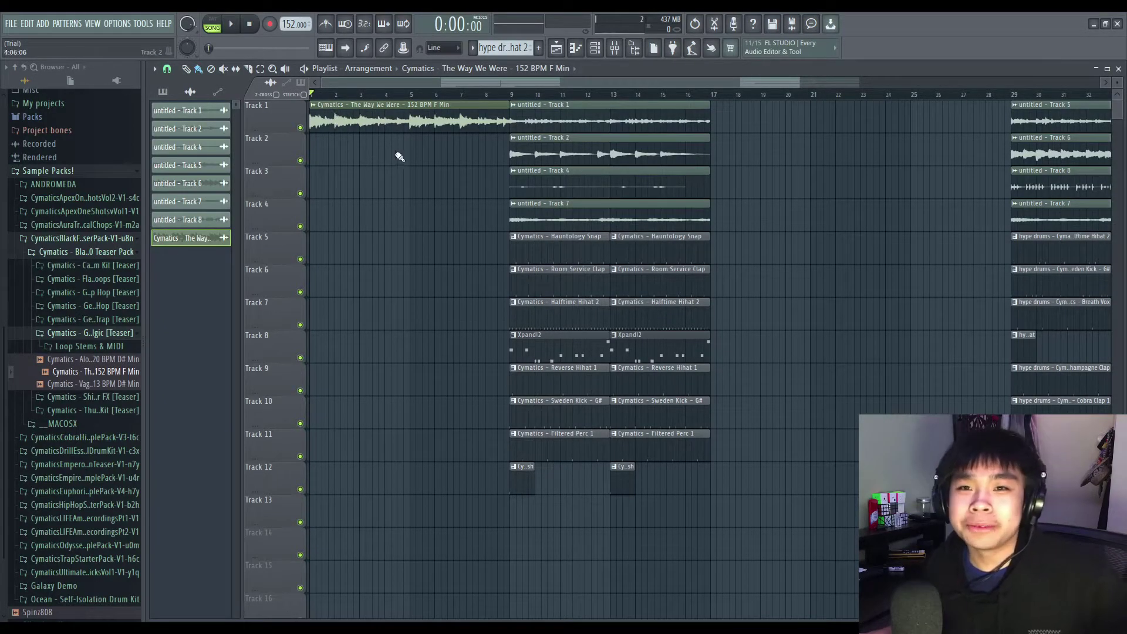
- Check the pitch shift in the sample settings of the Cymatics - The Way We Were clip on Track 1
scroll(385, 154, down, 3)
double_click(383, 116)
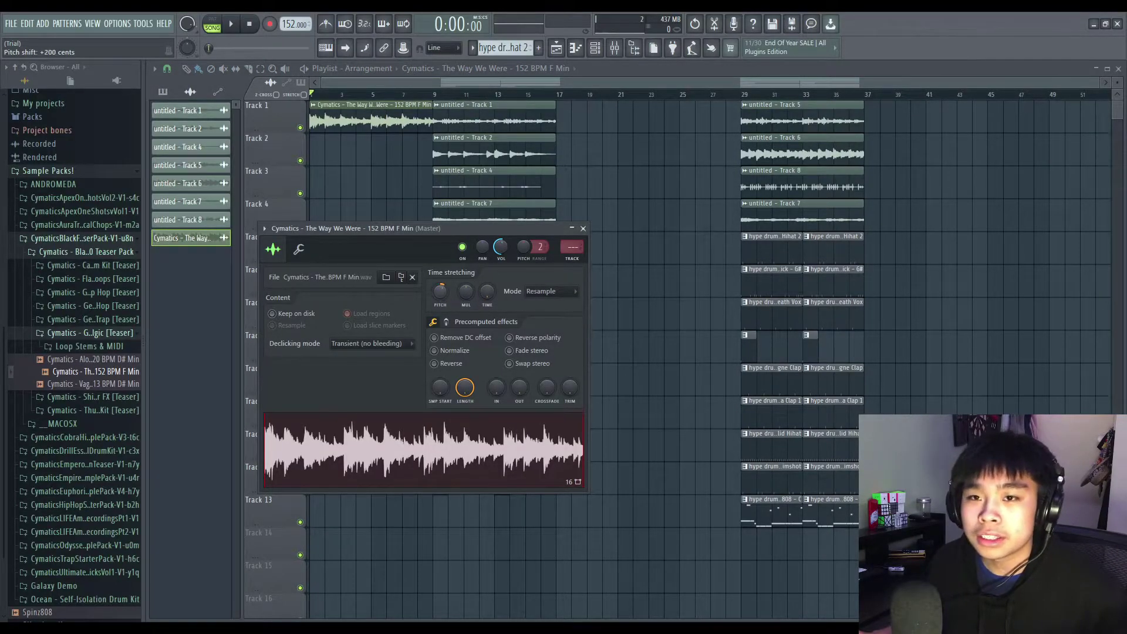
click(583, 229)
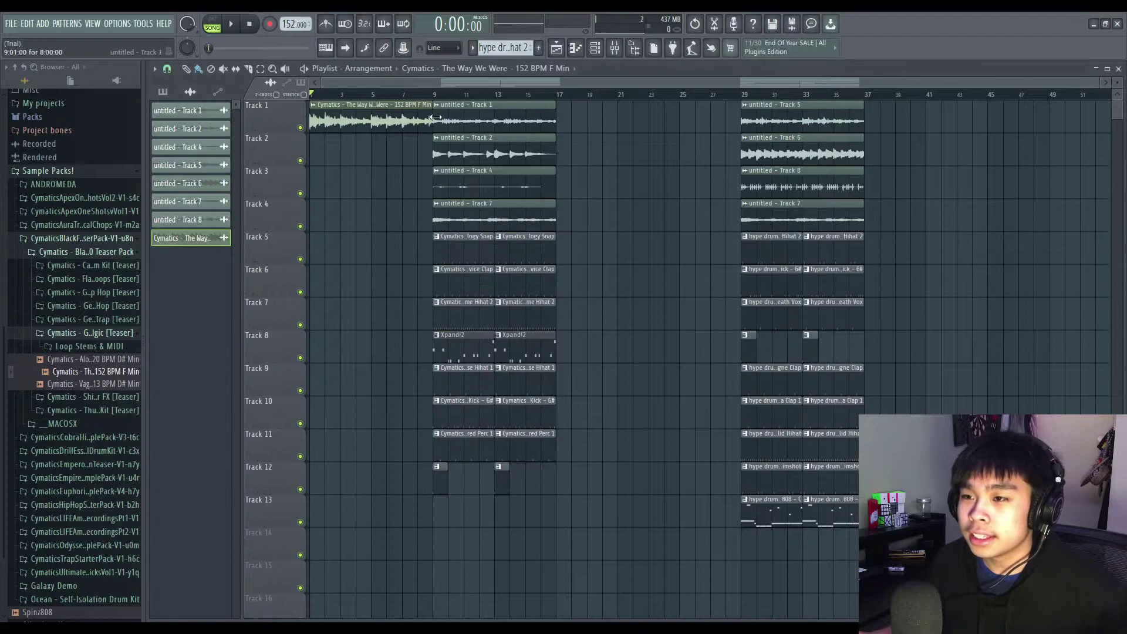
- Repeat the mellow section at bars 17, 25 and 33, keeping only the Track 1 clip at bar 9
key(space)
click(589, 315)
right_click(592, 315)
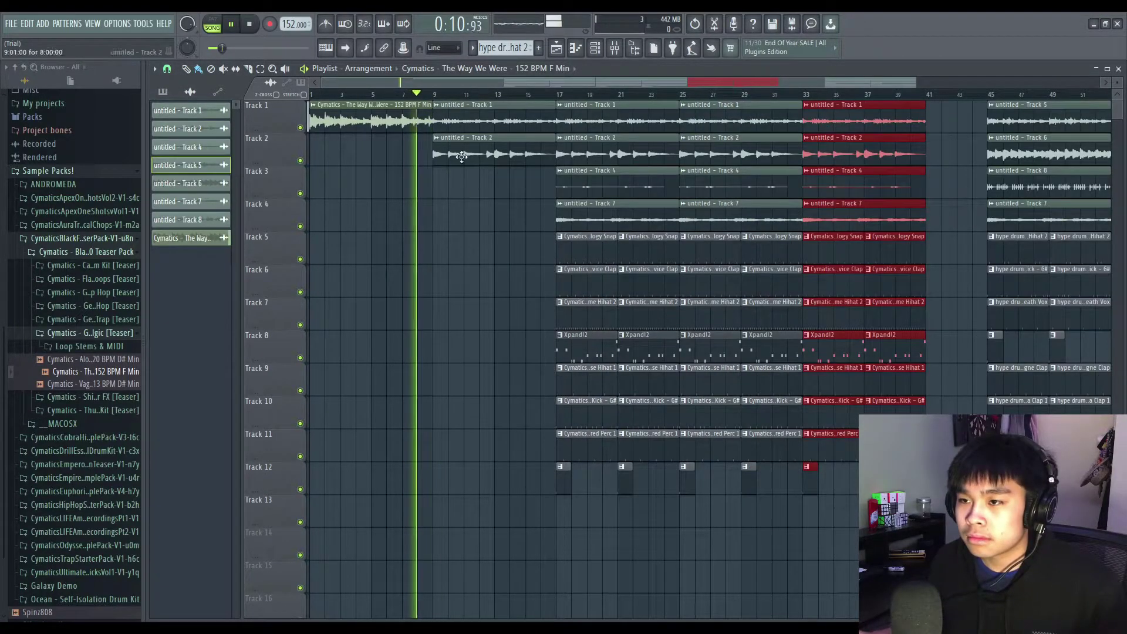
right_click(461, 156)
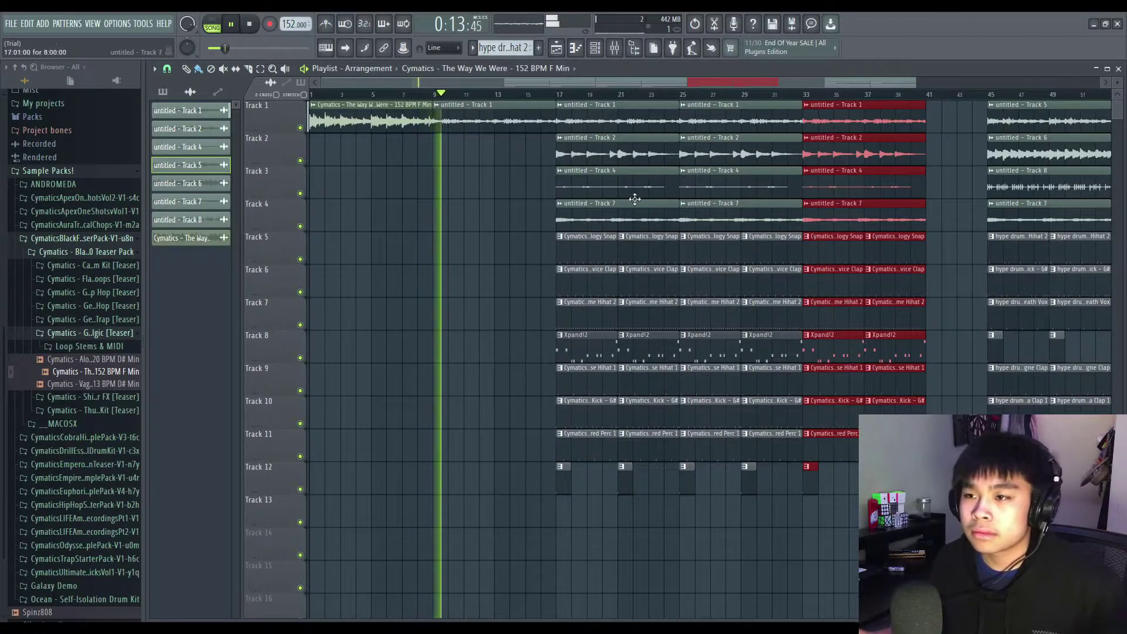
- Check the sample settings of the Karate Reverse Cymbal clip before bar 21 on Track 13 while the arrangement plays
drag(529, 82, 587, 111)
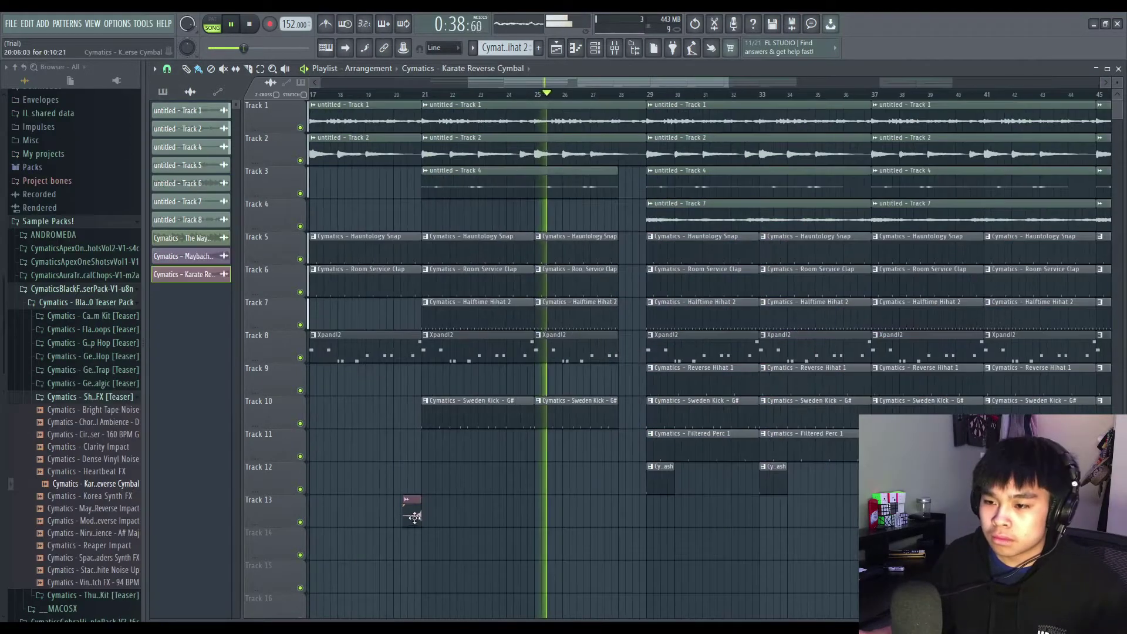
double_click(415, 518)
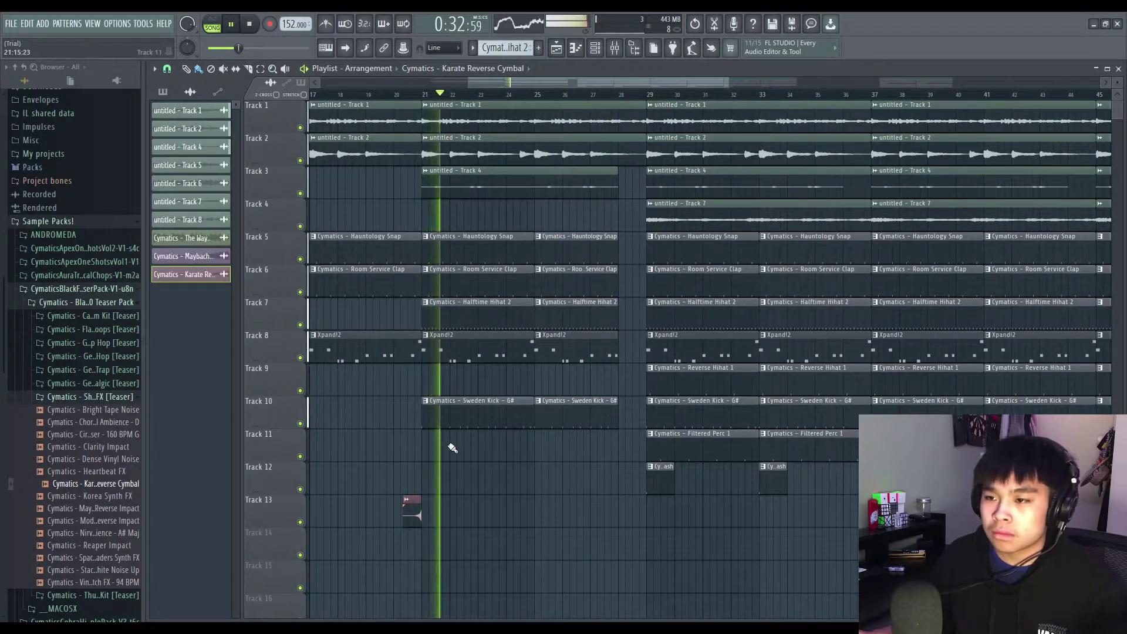
scroll(452, 447, down, 2)
drag(610, 83, 485, 114)
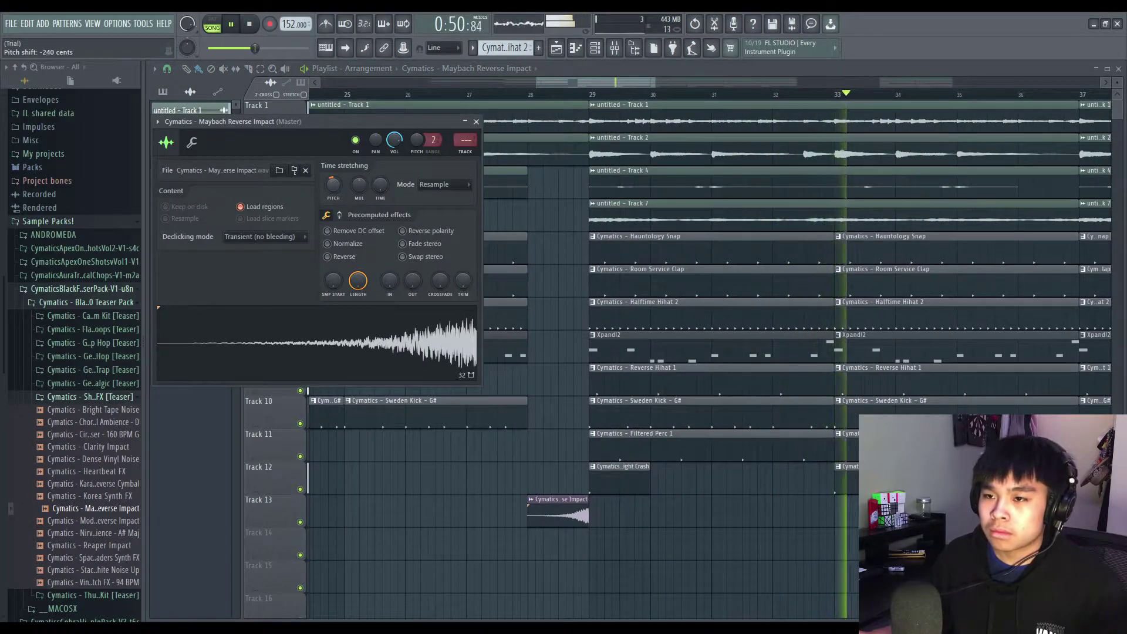
- Pitch the Maybach Reverse Impact on Track 13 up 200 cents, lower its channel volume to 45%, and replay the lead-in to bar 29
drag(333, 184, 334, 162)
click(570, 97)
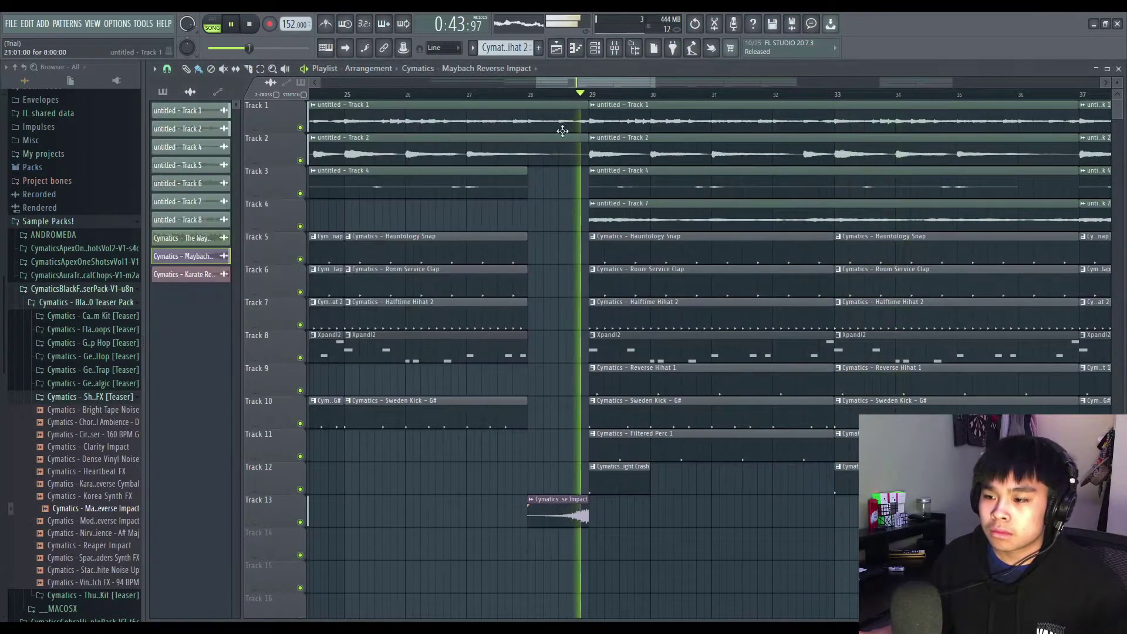
double_click(557, 514)
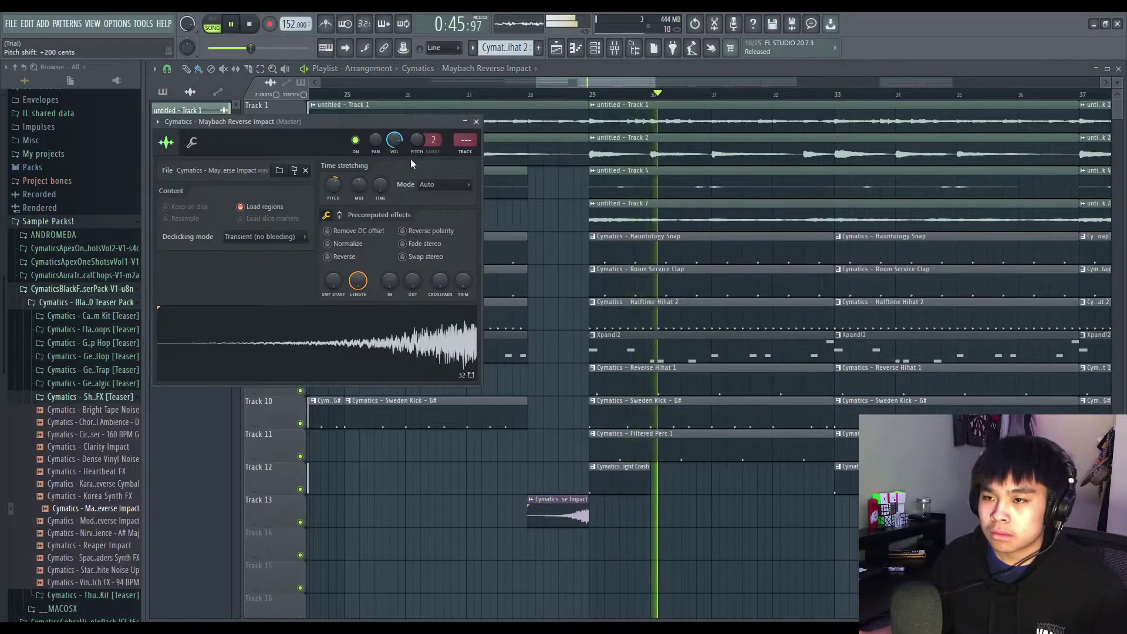
click(548, 96)
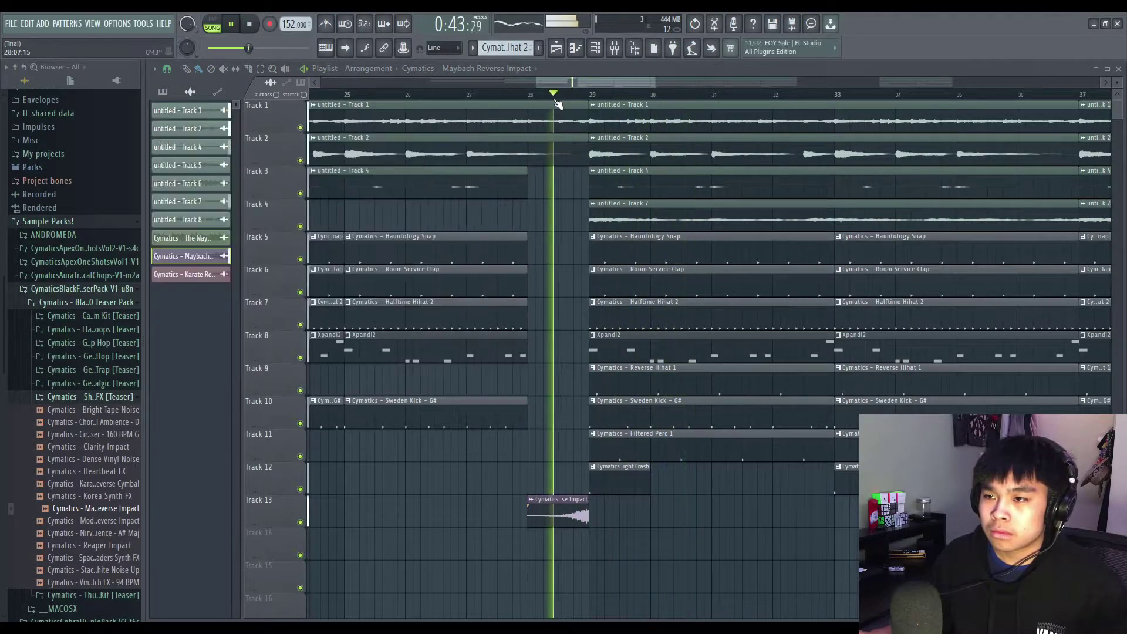
double_click(551, 514)
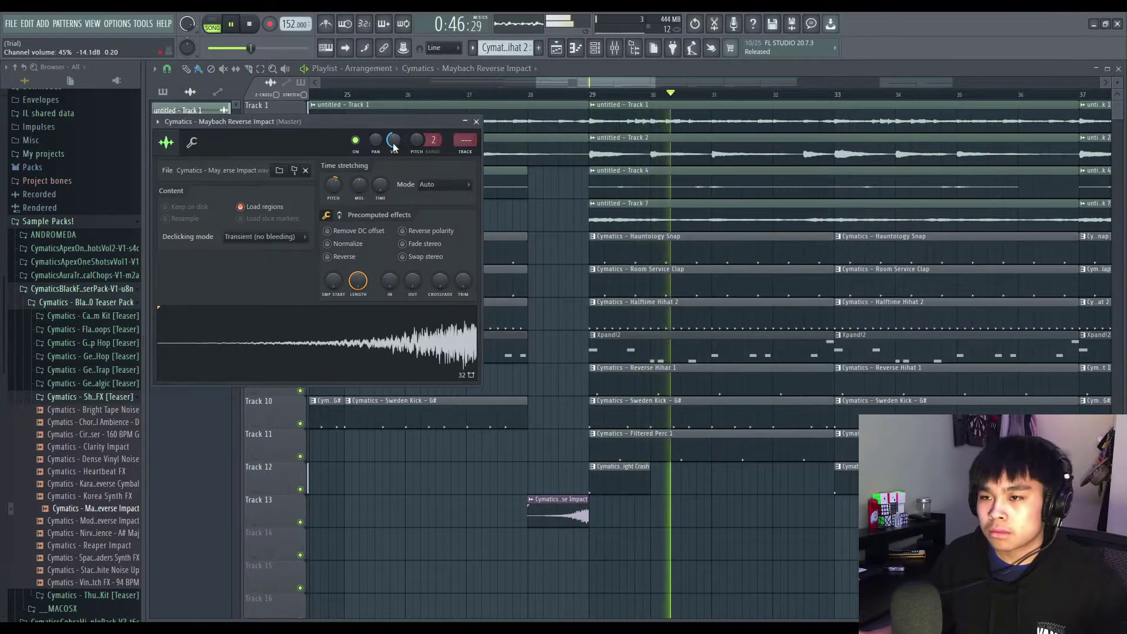
click(543, 96)
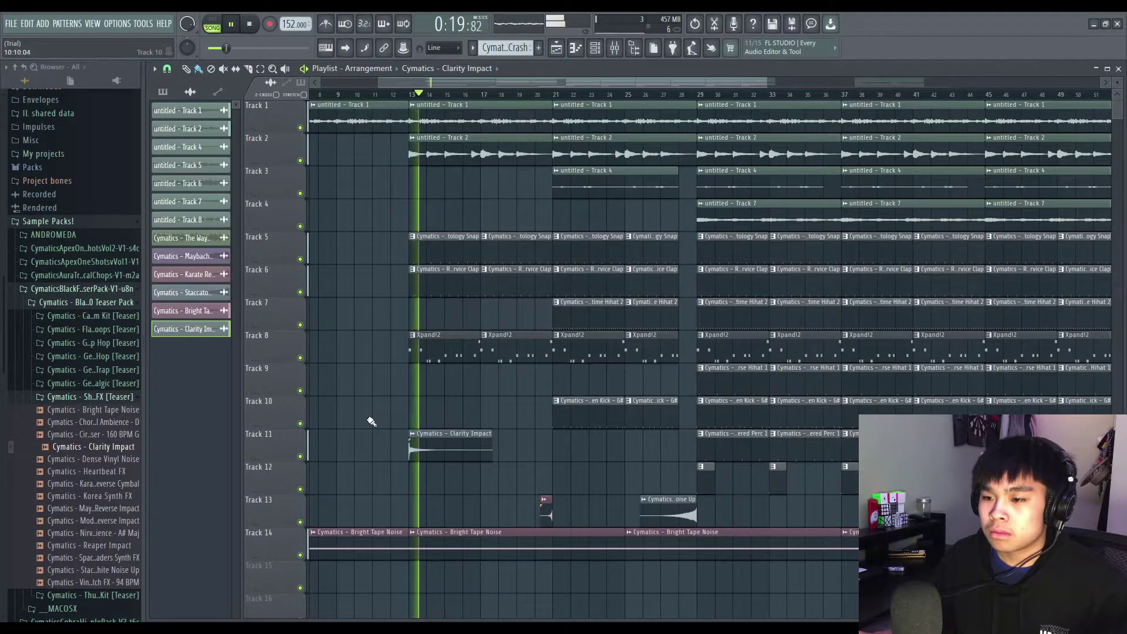
- Adjust the fade-in of the Clarity Impact sample on Track 11 and replay its entry at bar 13
double_click(428, 448)
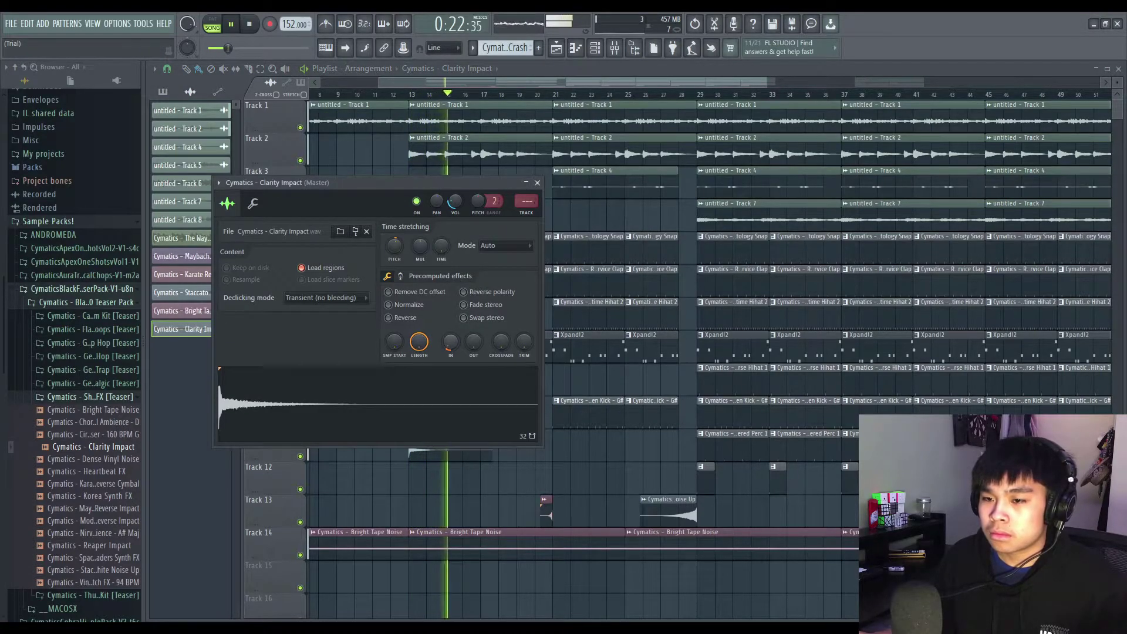
click(389, 95)
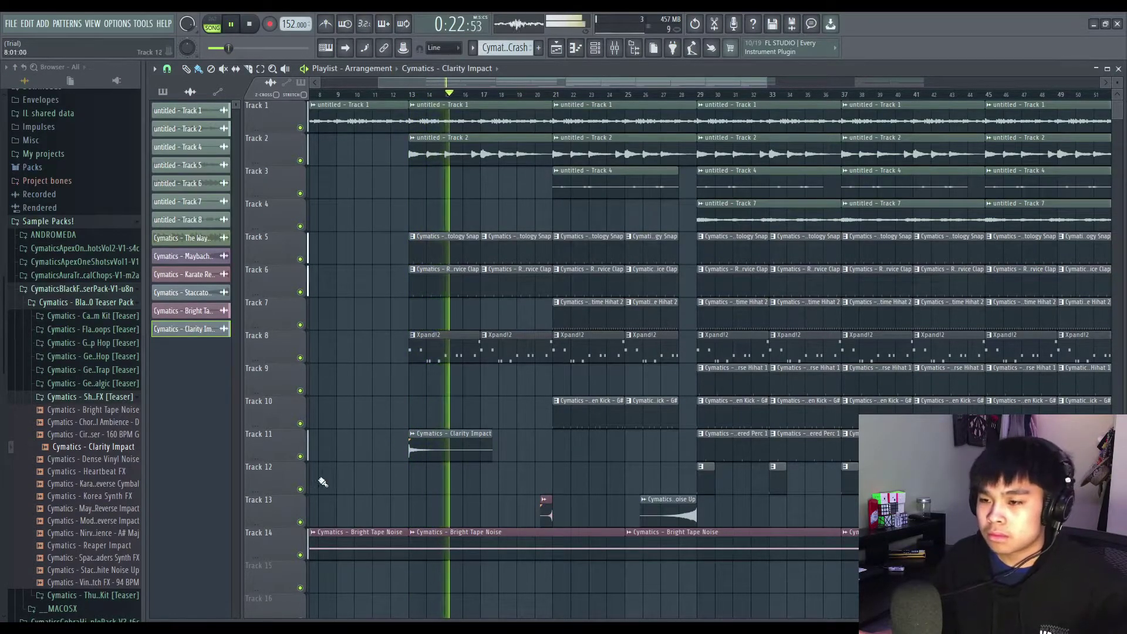
ctrl+scroll(393, 480, down, 2)
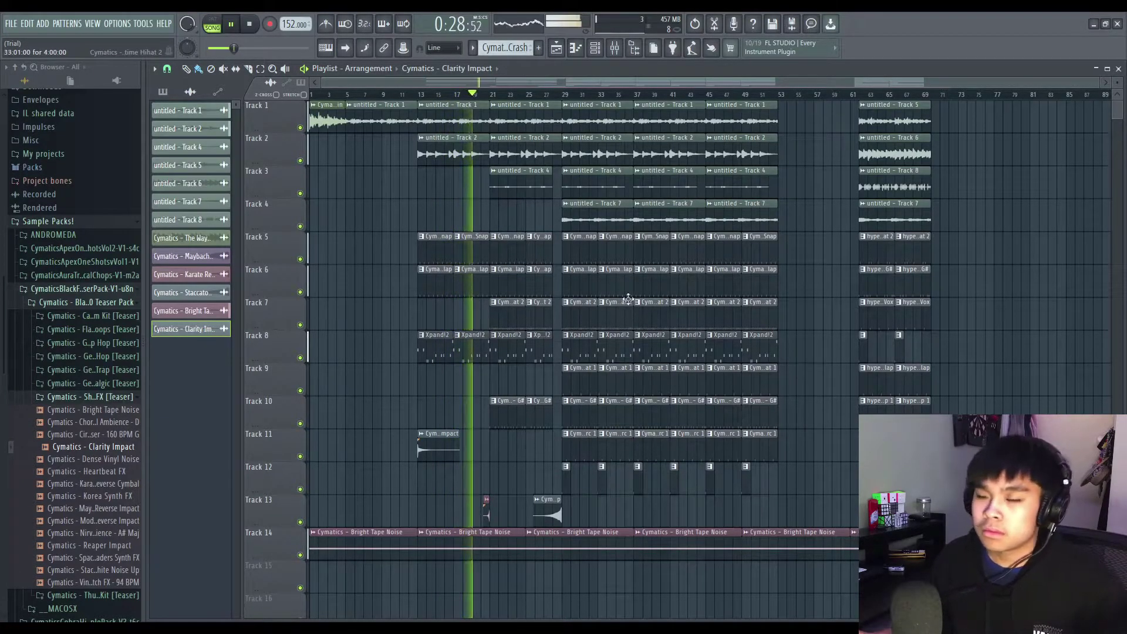
scroll(406, 413, down, 5)
scroll(415, 415, up, 5)
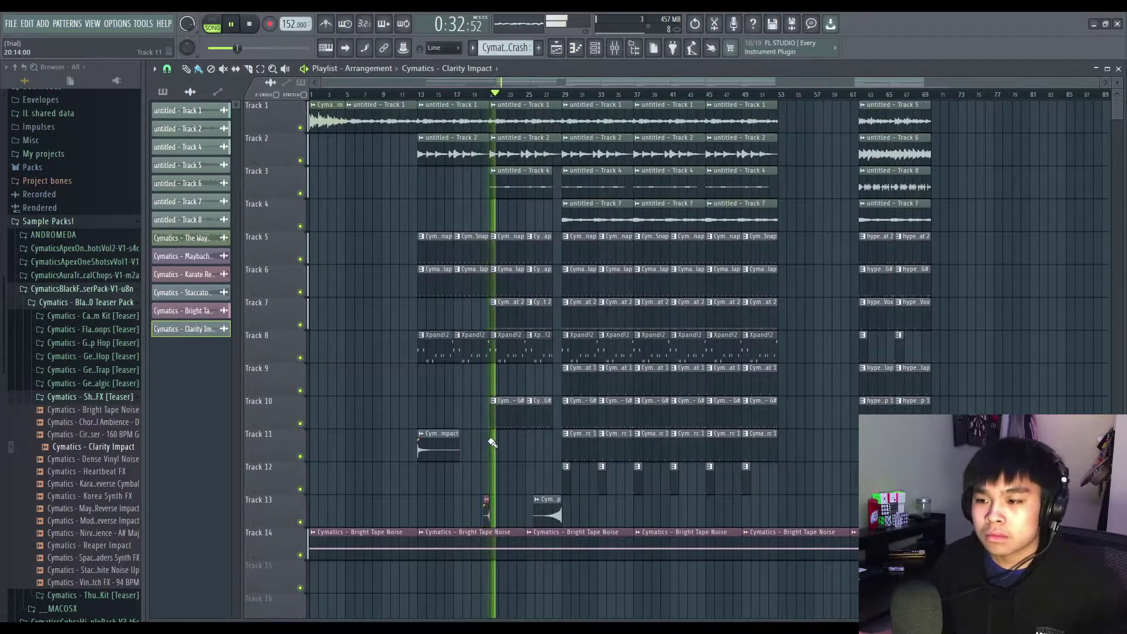
ctrl+scroll(492, 442, up, 5)
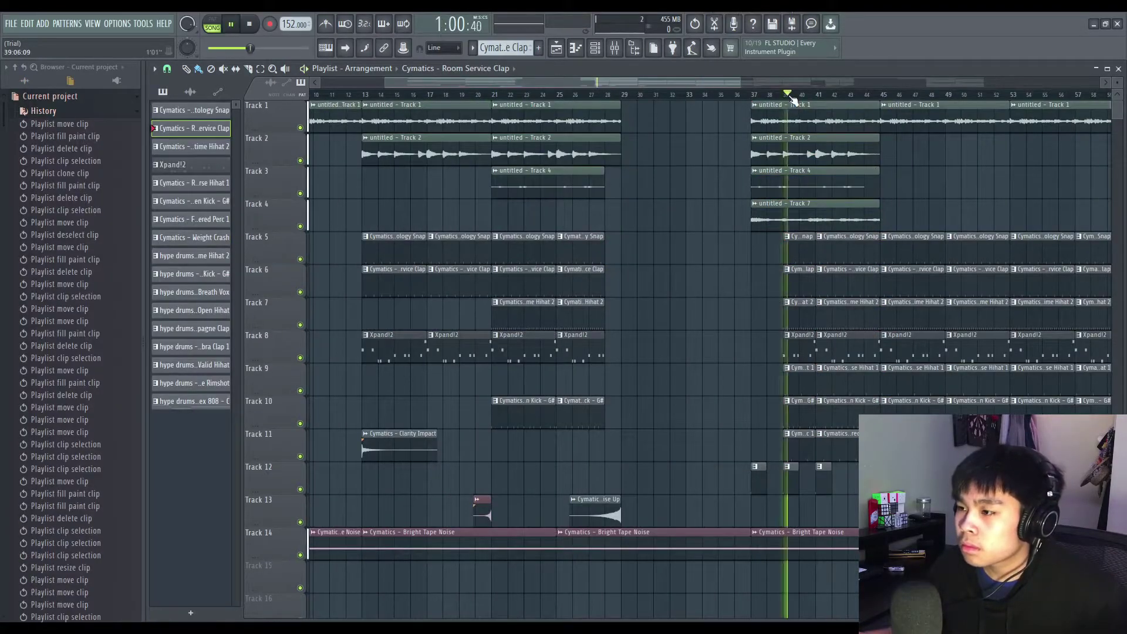
- Move the clips between bars 37 and 45 on Tracks 1 to 12 to bar 29
scroll(732, 265, down, 3)
drag(604, 106, 663, 354)
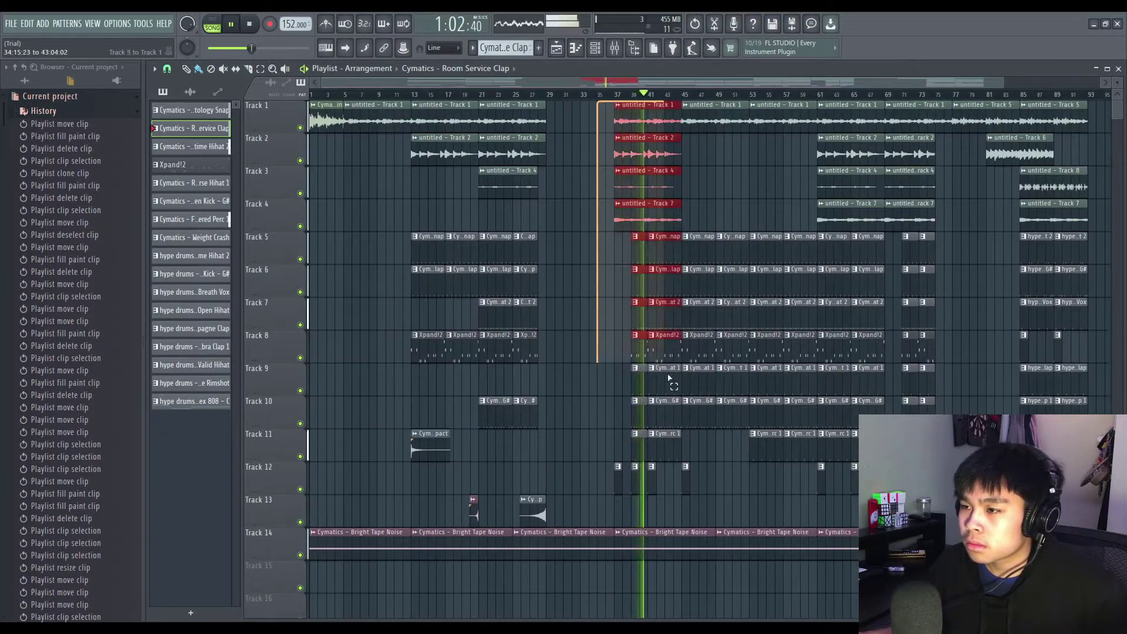
drag(681, 506, 681, 507)
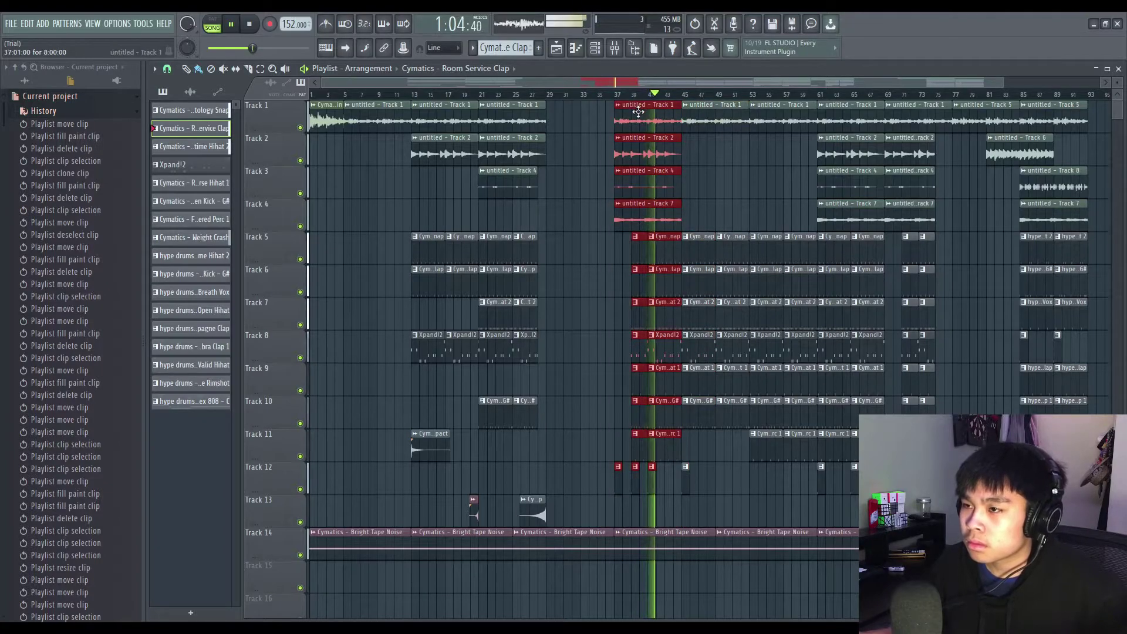
drag(638, 112, 582, 118)
click(569, 120)
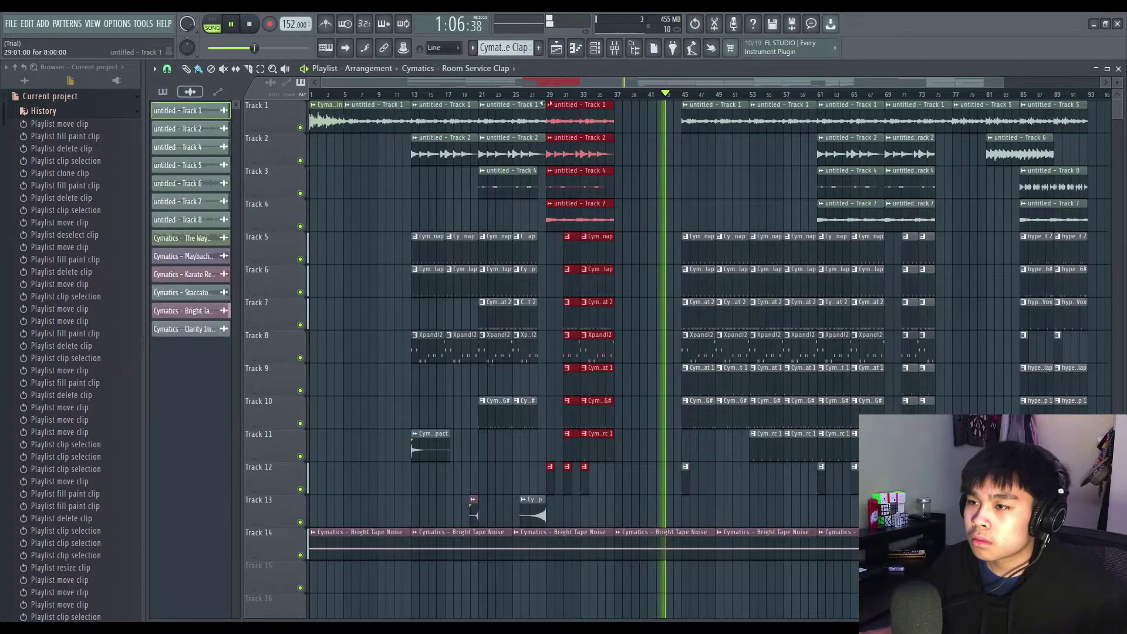
click(643, 189)
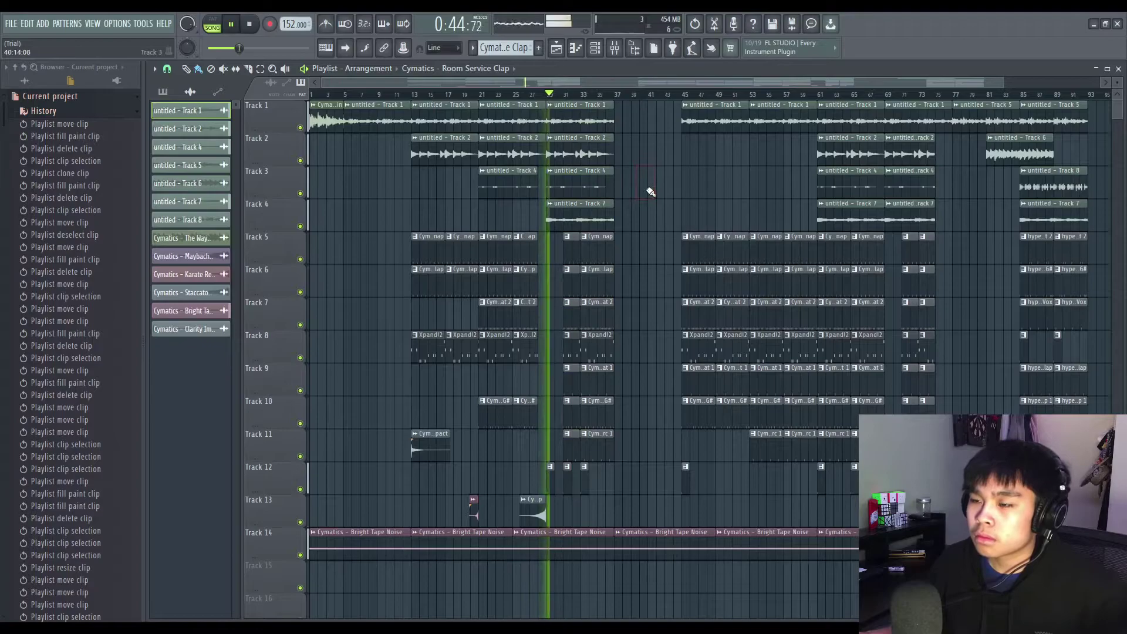
- Move the melody and drum clips between bars 45 and 61 to bar 37, closing the gap, and clear the selection
scroll(651, 191, down, 2)
scroll(650, 191, up, 5)
scroll(563, 97, left, 3)
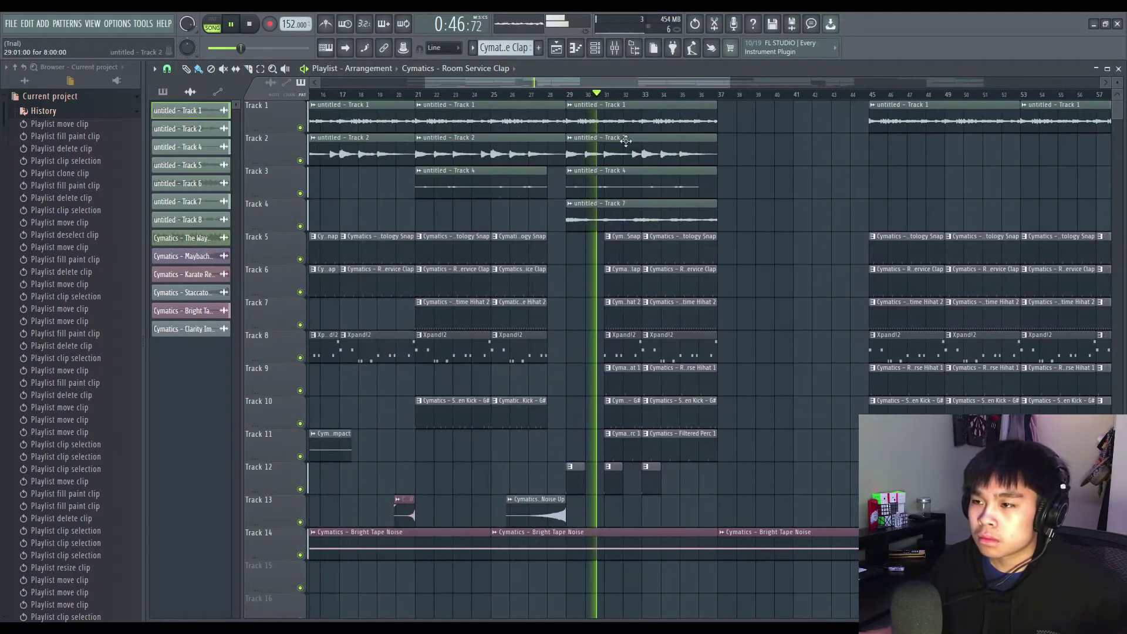
scroll(748, 238, down, 5)
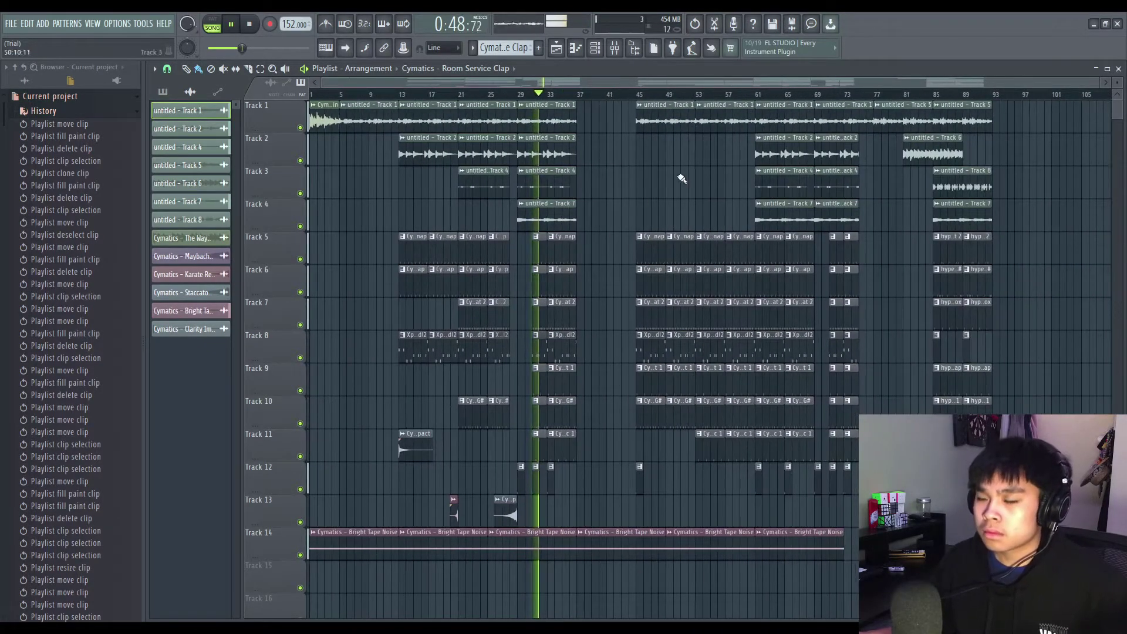
drag(625, 123, 590, 121)
key(ctrl+d)
scroll(664, 297, up, 4)
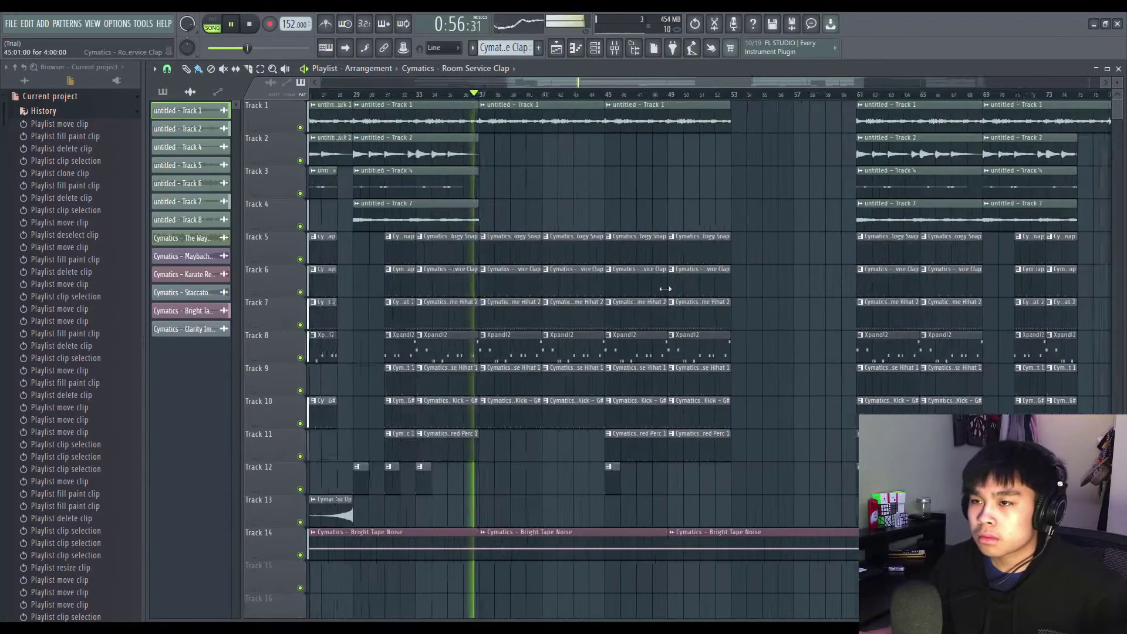
- Select all clips from bar 61 onward, including the hype section, and move them to bar 53
scroll(607, 267, down, 4)
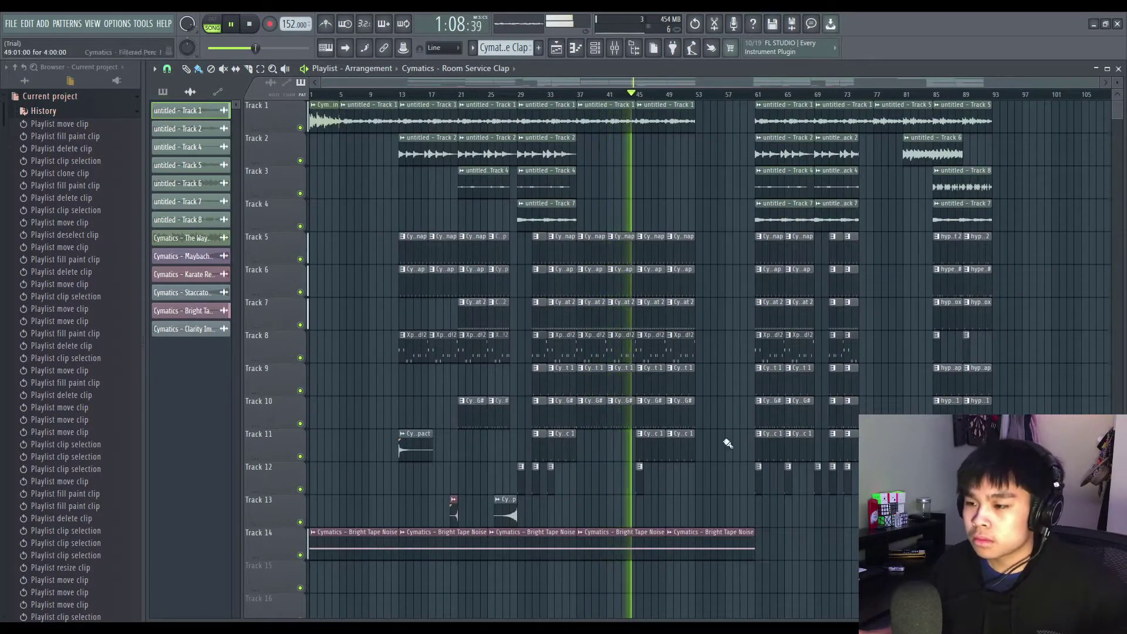
drag(707, 115, 1024, 587)
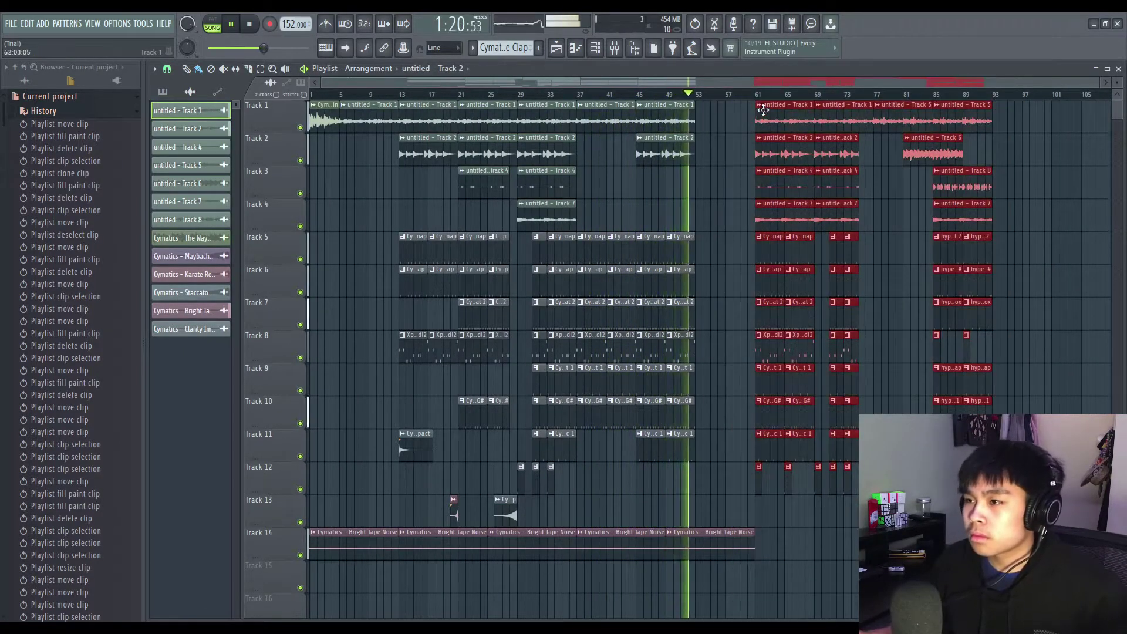
drag(763, 111, 704, 111)
- Trim the pattern clips on Tracks 5 to 11 to end at bar 52, leaving a one-bar break before bar 53
scroll(703, 117, up, 4)
scroll(614, 121, left, 1)
drag(593, 243, 622, 446)
drag(652, 254, 633, 254)
key(ctrl+d)
- Place another Karate Reverse Cymbal on Track 13 leading into bar 53
scroll(632, 254, down, 3)
click(415, 515)
click(688, 509)
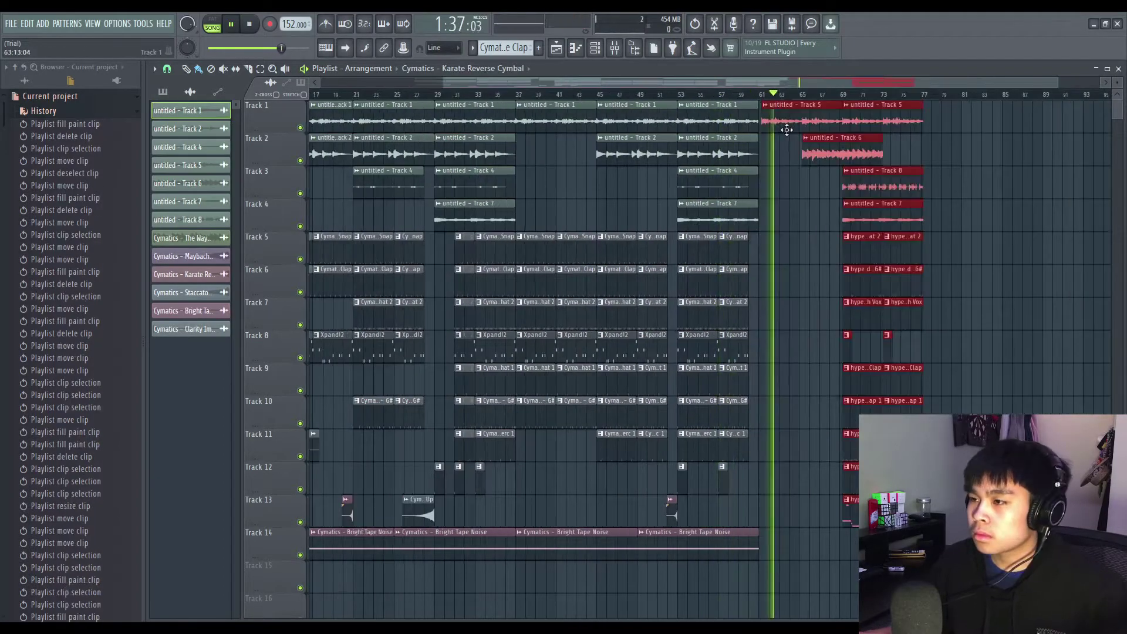
- Settle the hype section at bar 61, play the transition, and shift the untitled - Track 6 clip on Track 2 to bar 69
right_click(970, 282)
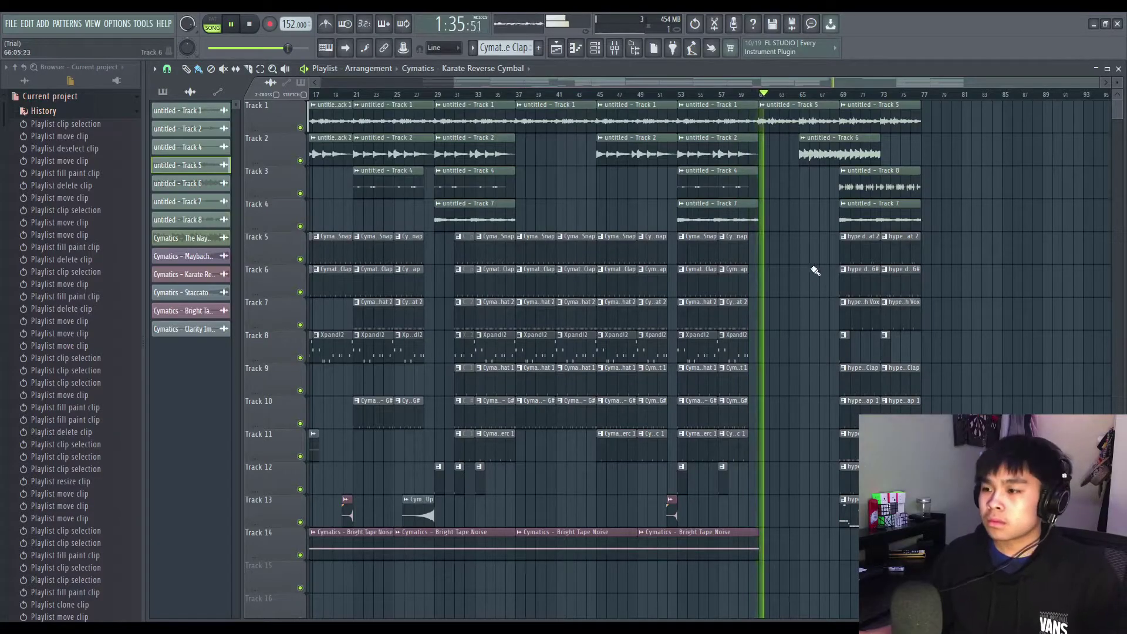
scroll(781, 294, up, 2)
scroll(784, 329, down, 2)
scroll(802, 467, down, 4)
scroll(793, 419, up, 4)
scroll(869, 247, up, 4)
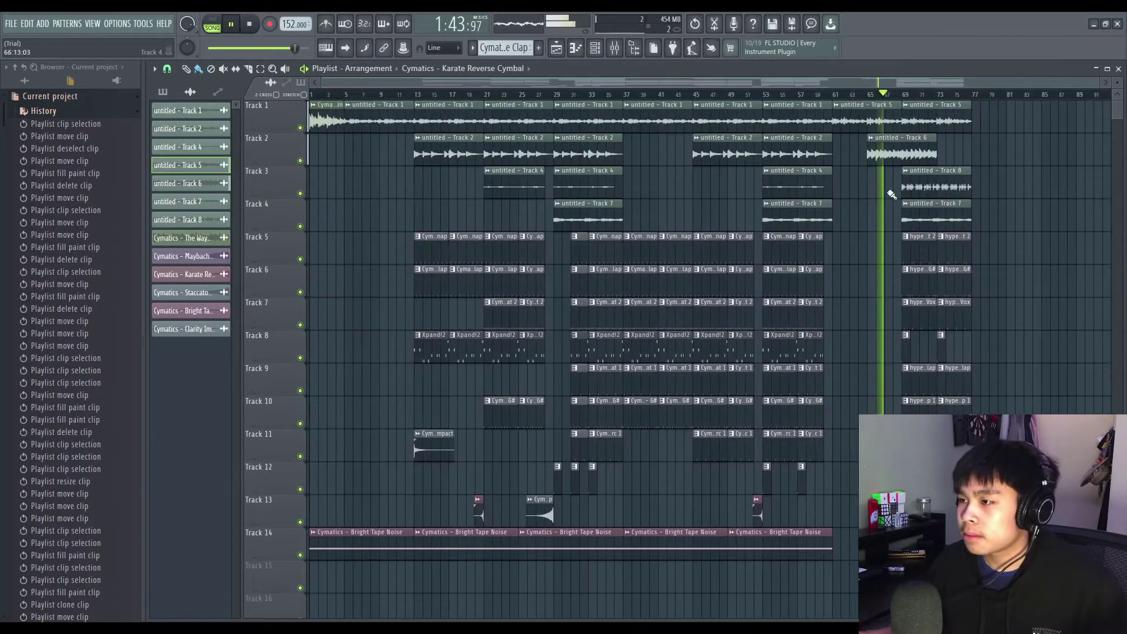
drag(895, 142, 936, 141)
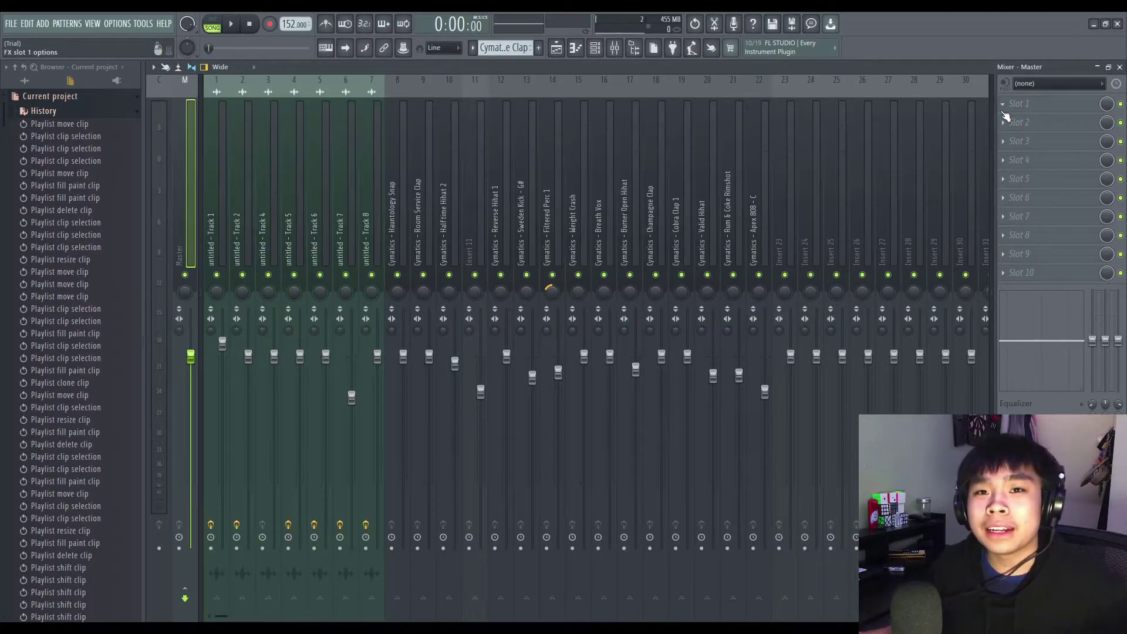
- Add Fruity Parametric EQ 2 to the master's first slot and pull the band 7 high shelf down to about 451 Hz at minimum gain
click(1003, 111)
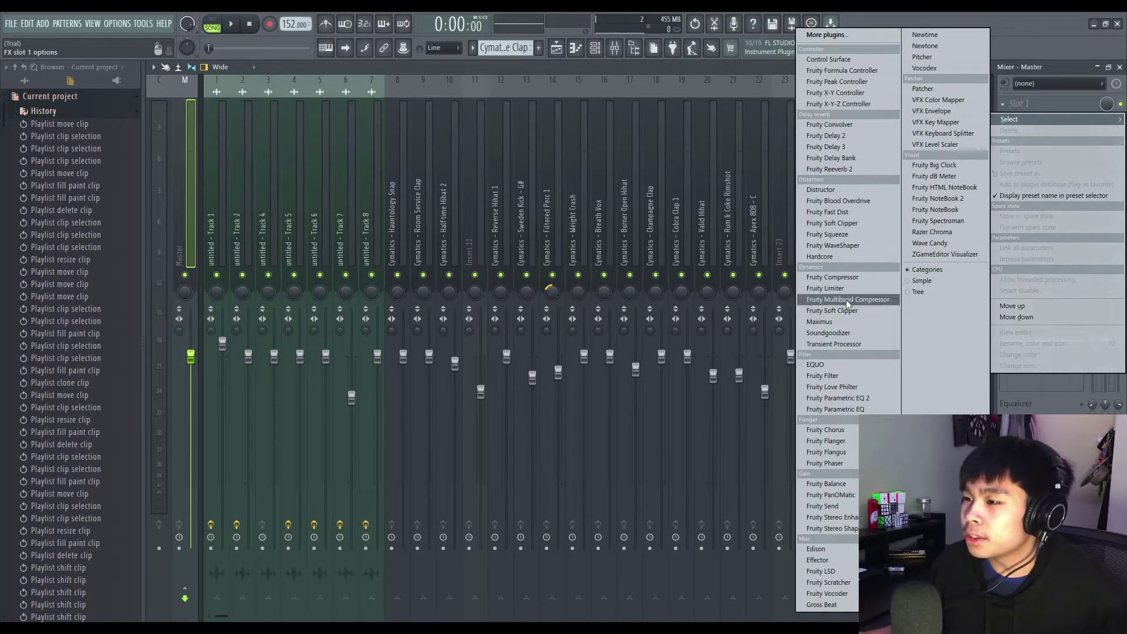
click(850, 399)
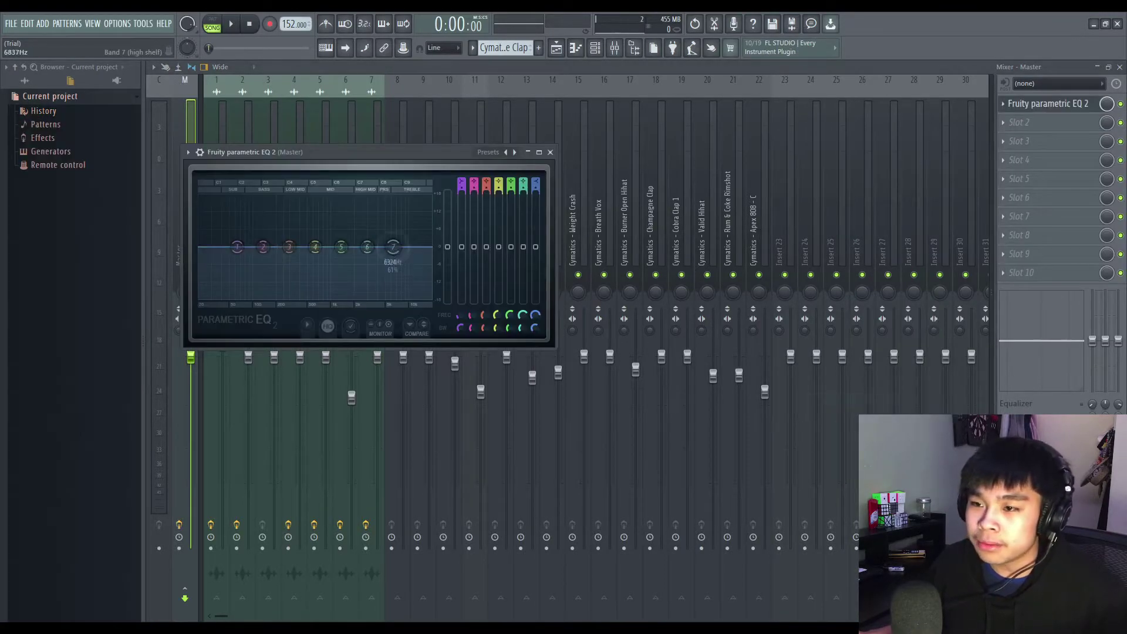
drag(397, 250, 306, 297)
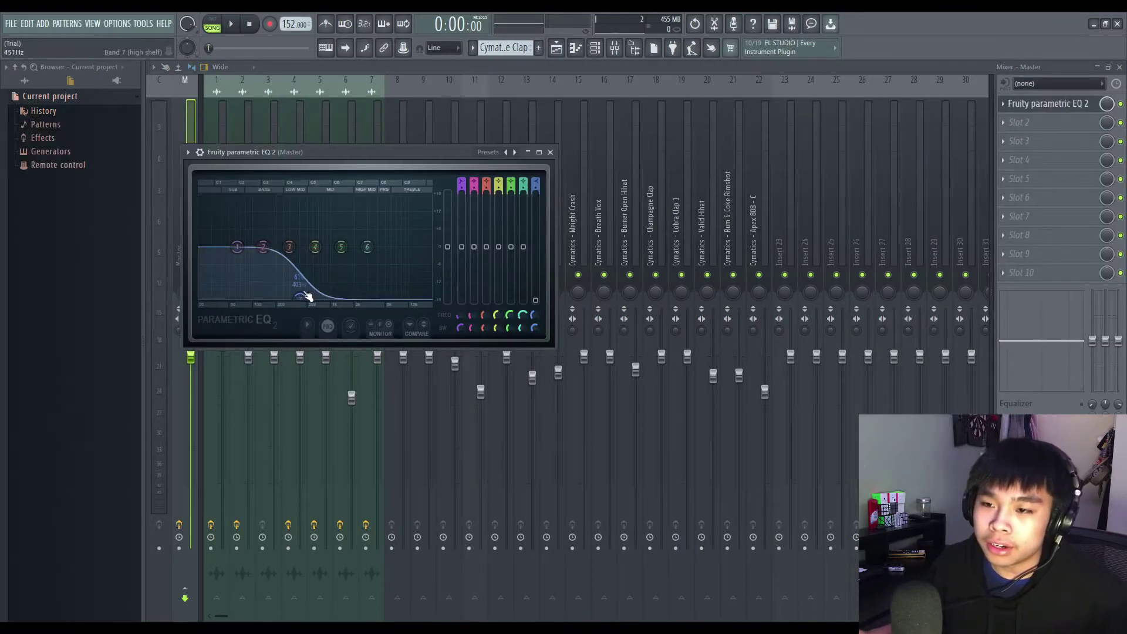
click(550, 152)
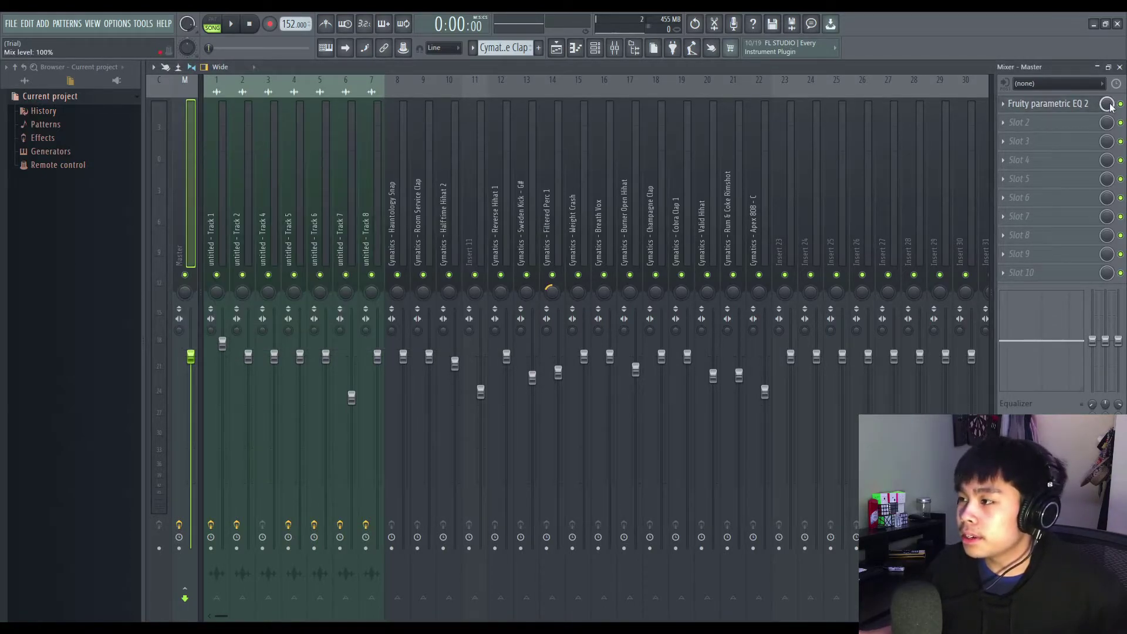
- Create an automation clip for the mix level of the master's Fruity Parametric EQ 2
right_click(1108, 105)
click(1078, 182)
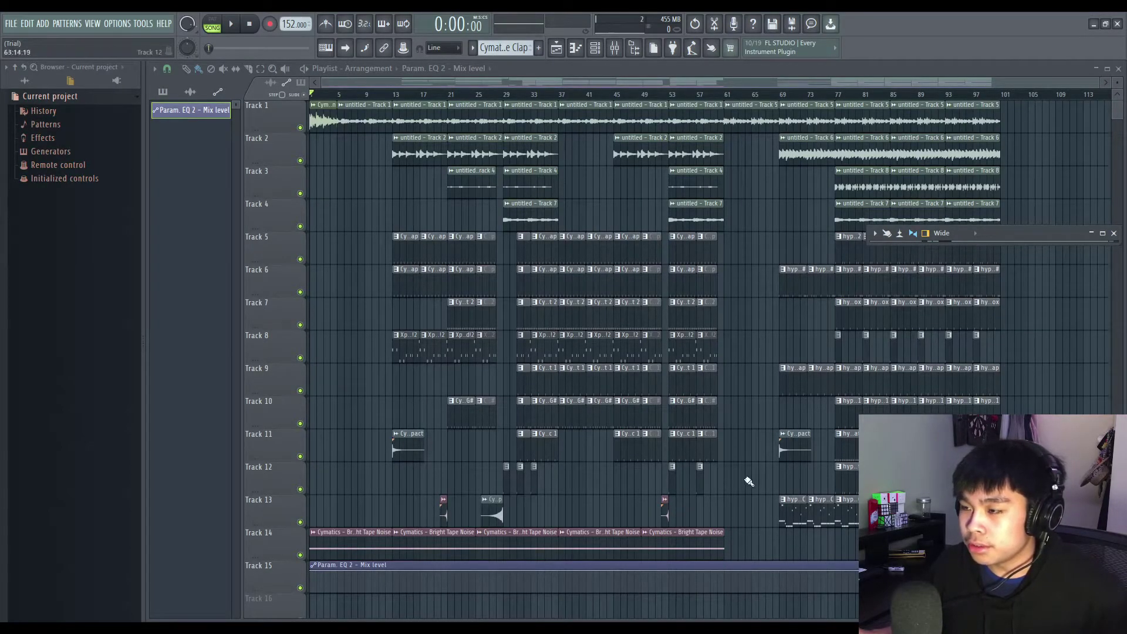
scroll(750, 474, up, 4)
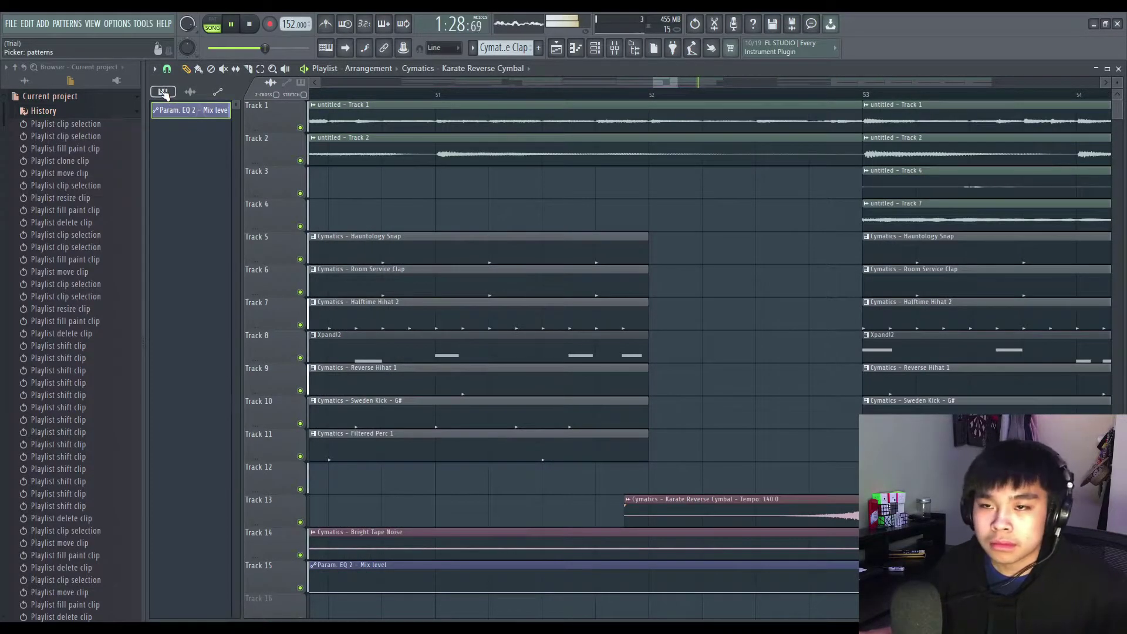
- Play the transition into bar 61 to check the master EQ automation
scroll(628, 392, down, 5)
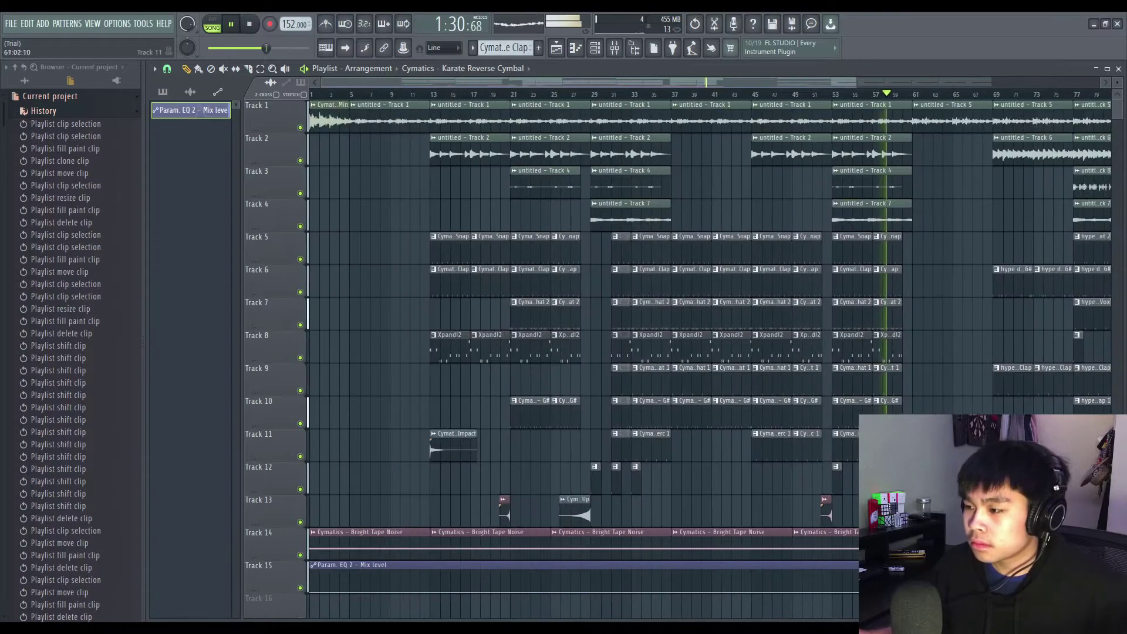
drag(600, 82, 763, 84)
scroll(676, 385, down, 1)
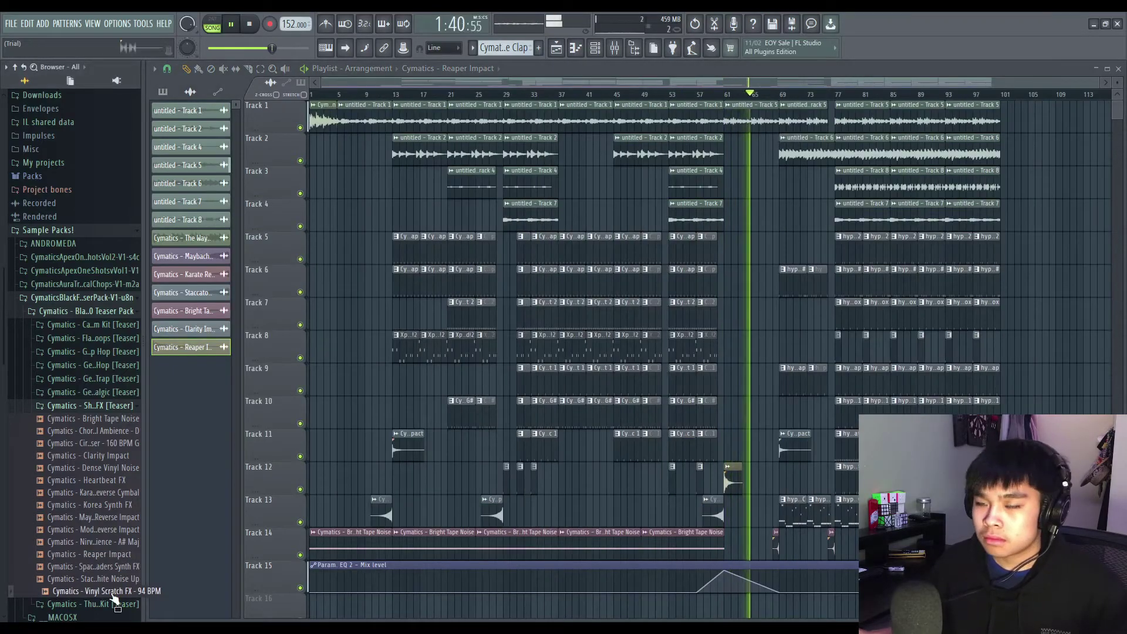
key(space)
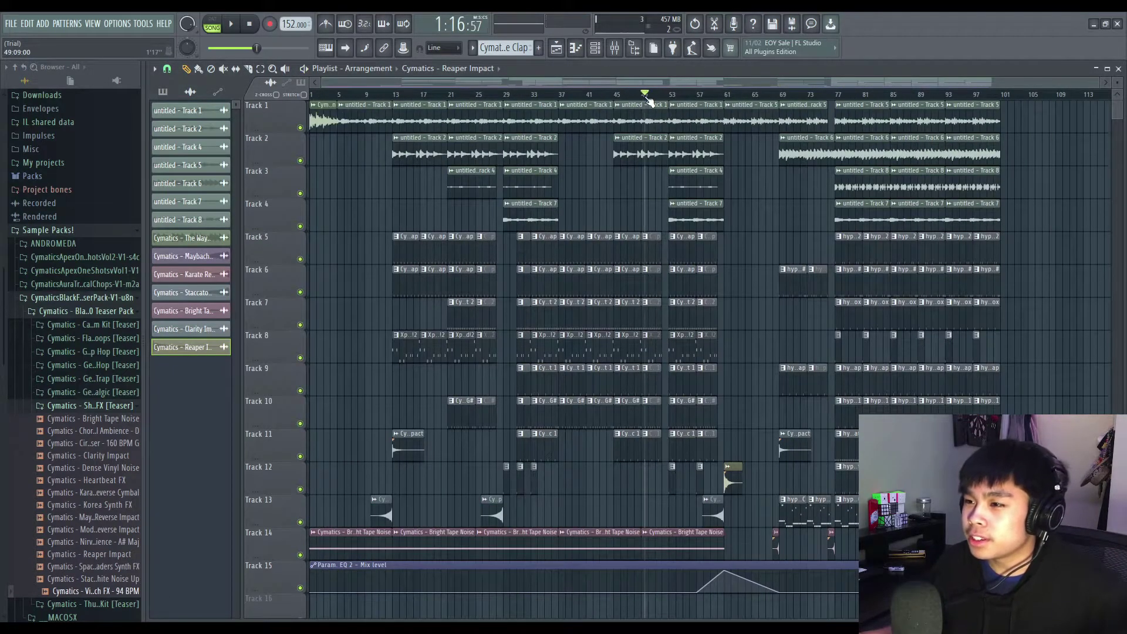
- Delete the mellow section's clips on Tracks 1 to 12 between bars 53 and 61 and pull the hype section back to close the gap
mouse_move(686, 119)
mouse_down()
mouse_move(675, 485)
mouse_move(702, 208)
mouse_up()
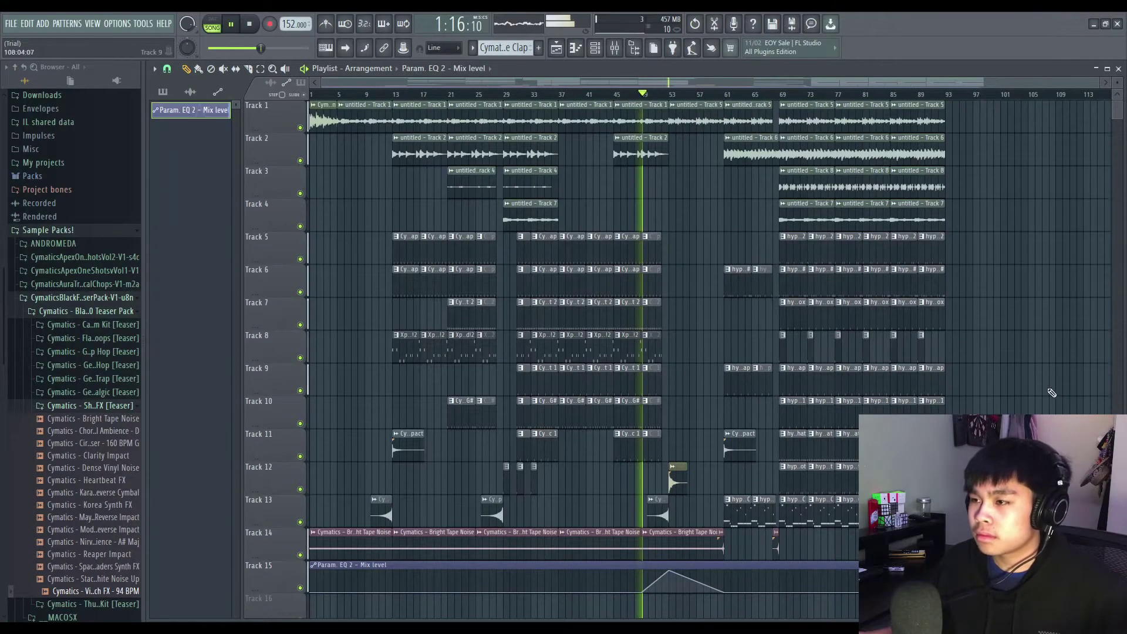
scroll(1047, 391, up, 3)
scroll(1034, 385, down, 2)
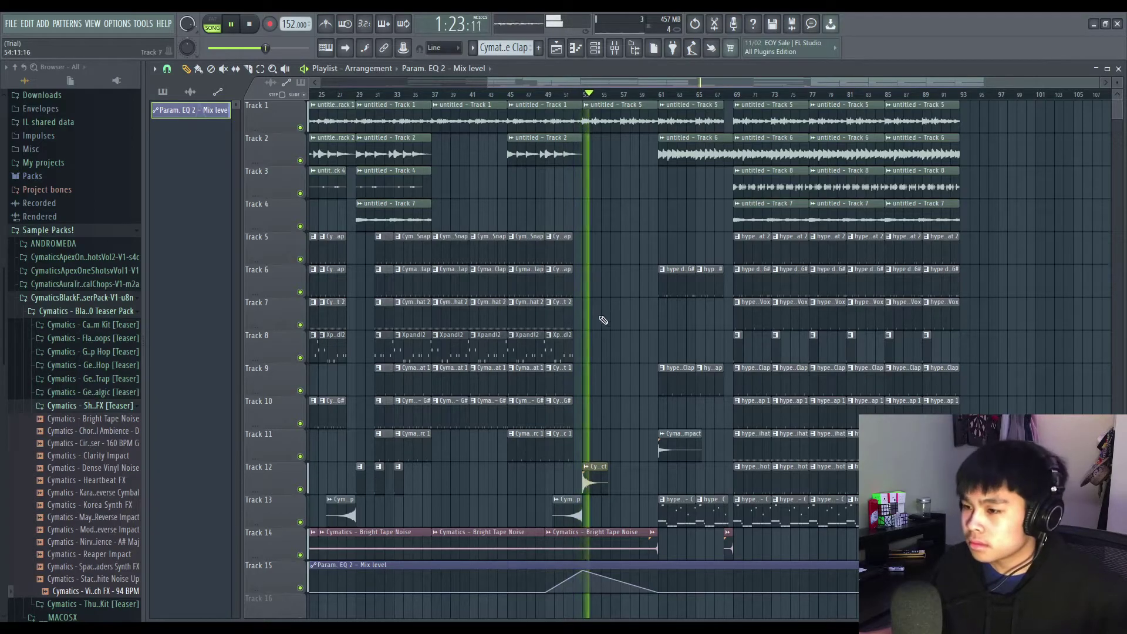
scroll(536, 357, down, 2)
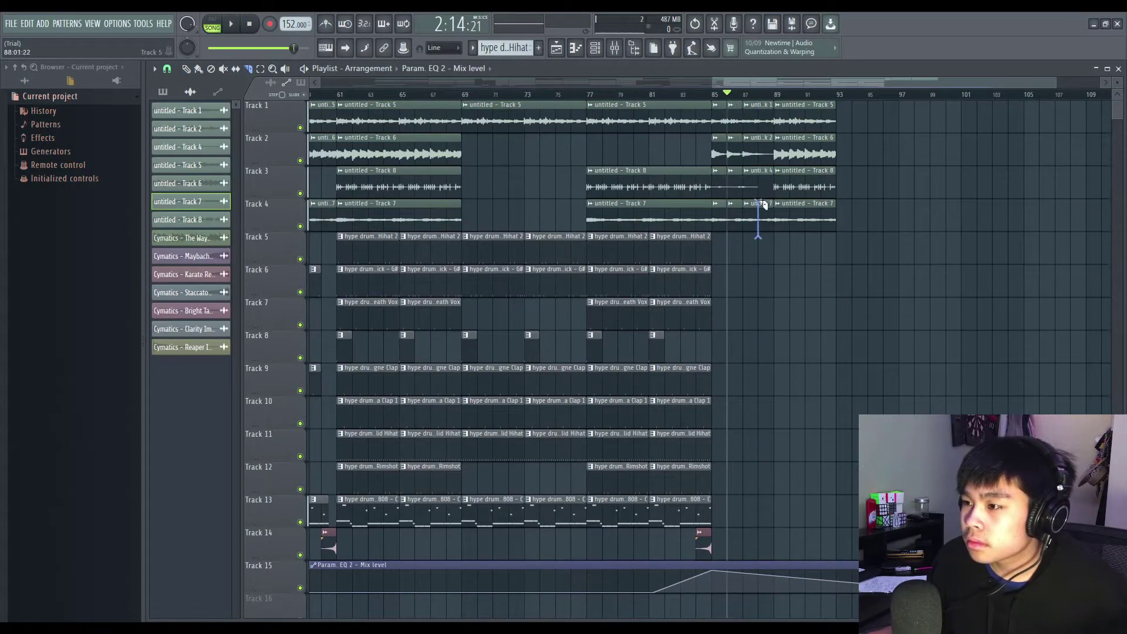
- Pull alternate one-bar slices of the chopped melody on Tracks 1 to 4 out to bars 94 and 96, and play the section
ctrl+drag(734, 250, 734, 109)
drag(734, 108, 858, 111)
ctrl+drag(765, 252, 765, 110)
drag(766, 111, 891, 113)
ctrl+drag(796, 249, 797, 112)
drag(796, 112, 922, 112)
ctrl+drag(827, 249, 716, 103)
key(space)
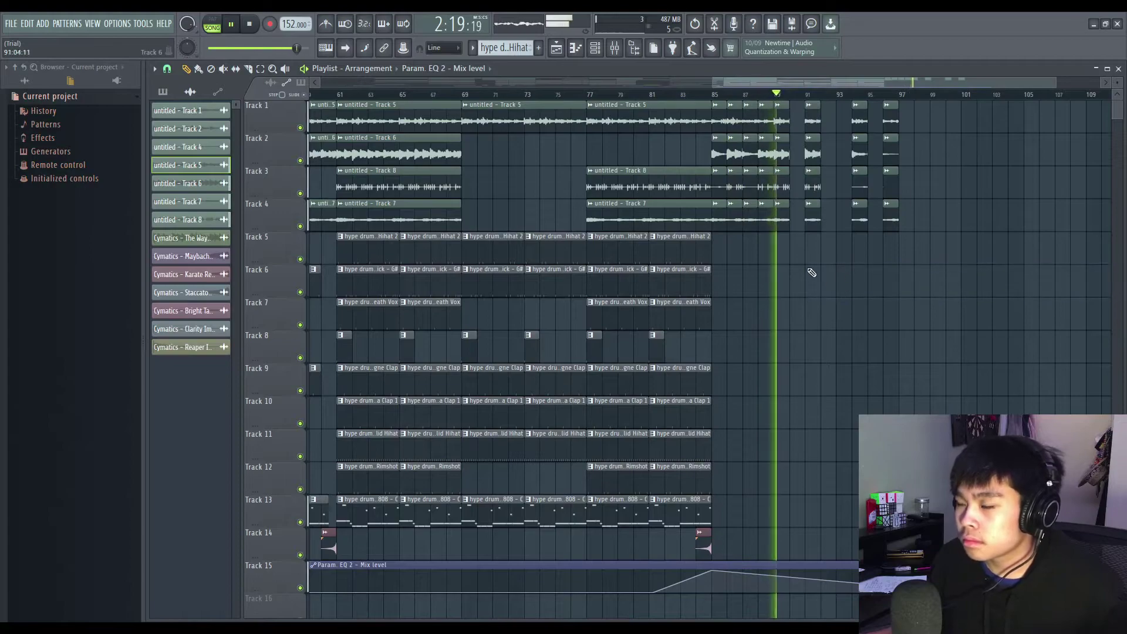
key(space)
- Move the melody slices at bars 94 and 96 into the gaps at bars 90 and 92, and set playback to start near bar 82
drag(851, 264, 926, 100)
drag(857, 110, 795, 111)
click(770, 305)
right_click(770, 305)
click(670, 96)
- Play the rearranged melody chops from about bar 82 to bar 93 and examine how they fit the arrangement
key(space)
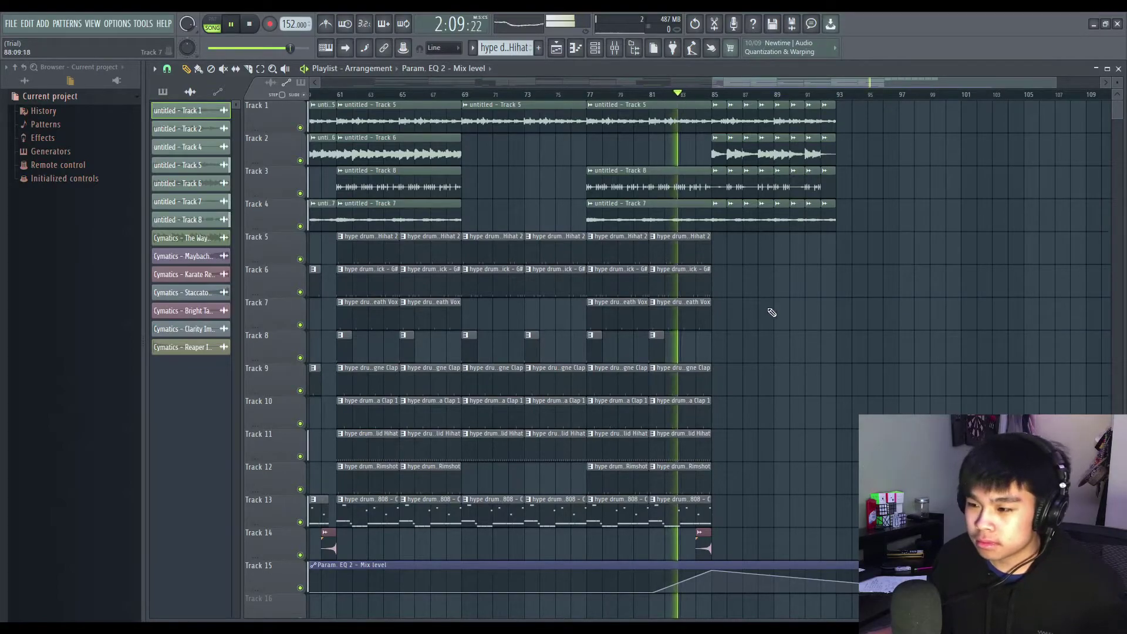
scroll(787, 364, down, 3)
scroll(789, 364, down, 1)
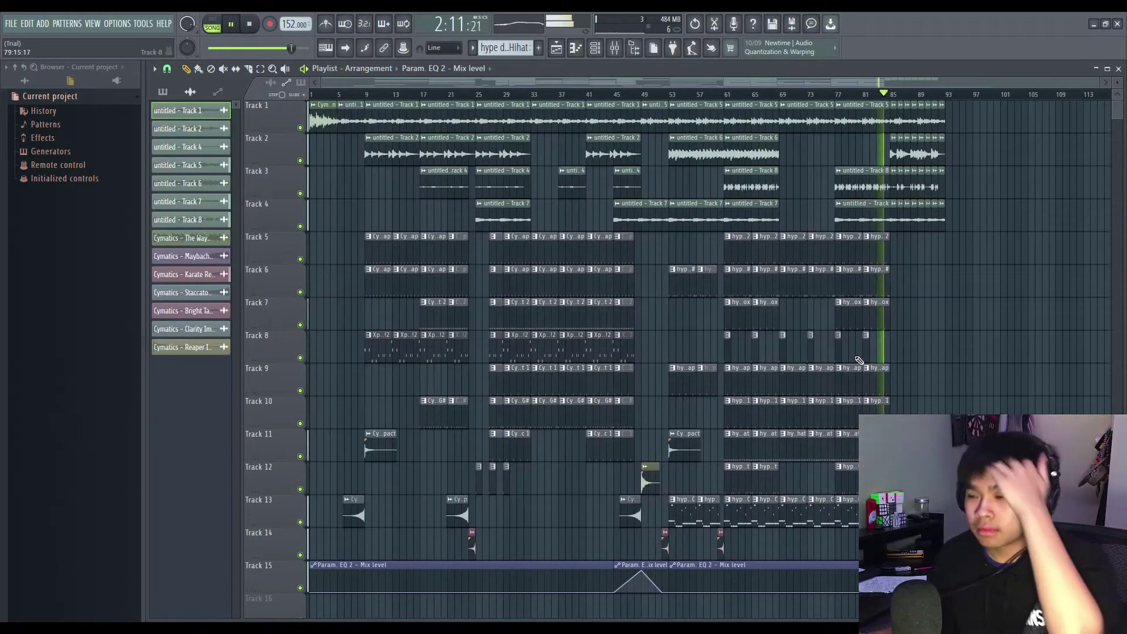
scroll(942, 328, up, 5)
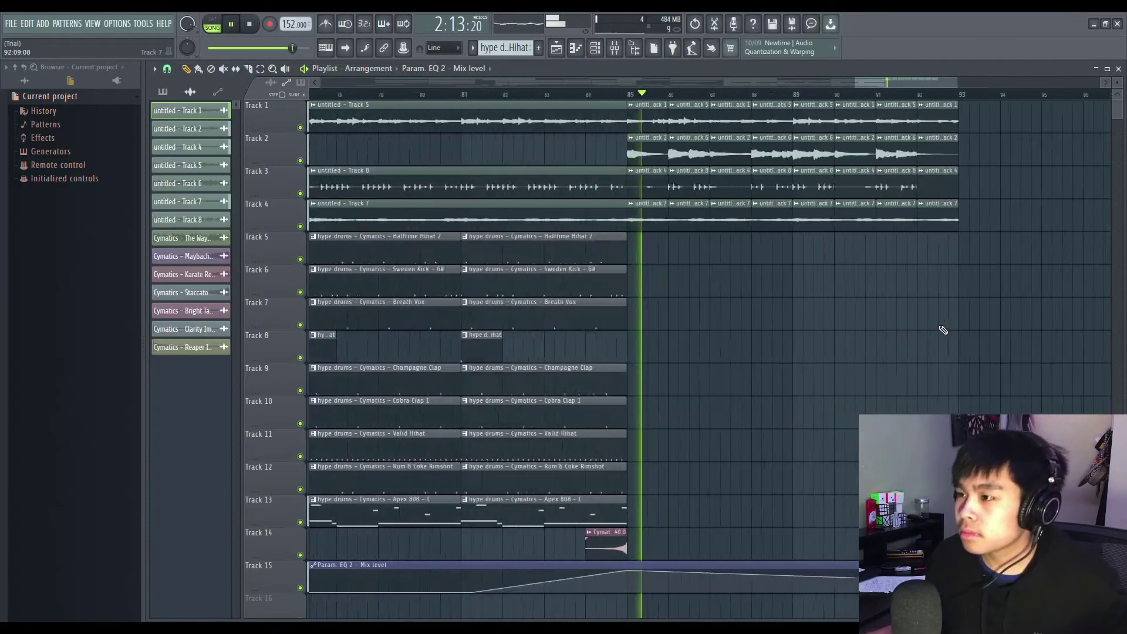
drag(844, 81, 933, 111)
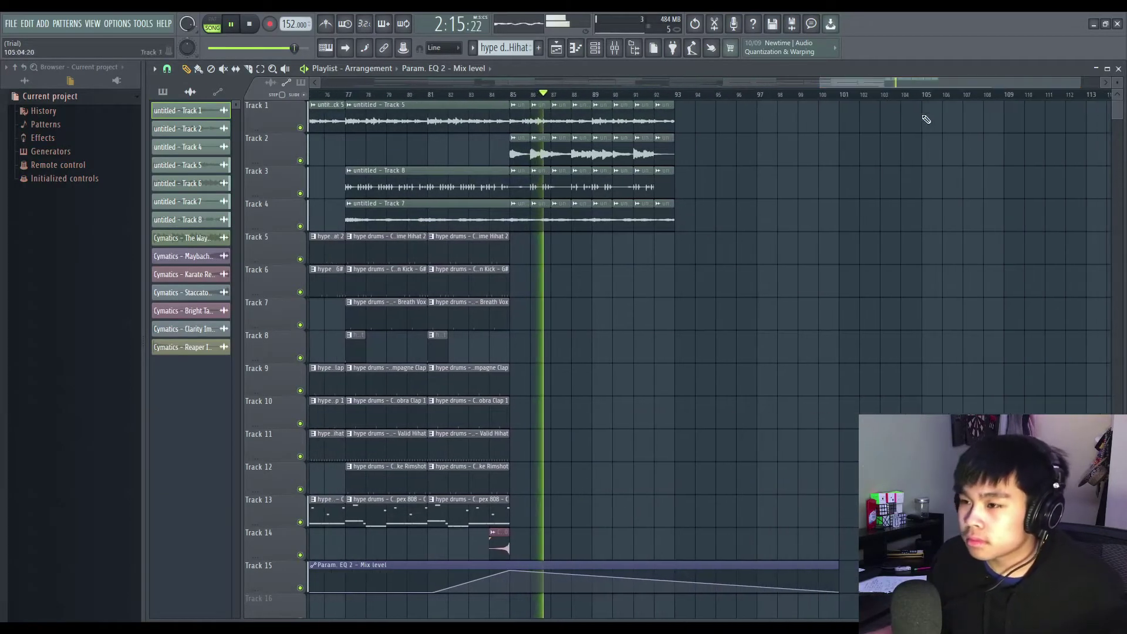
scroll(770, 282, down, 4)
scroll(867, 91, up, 6)
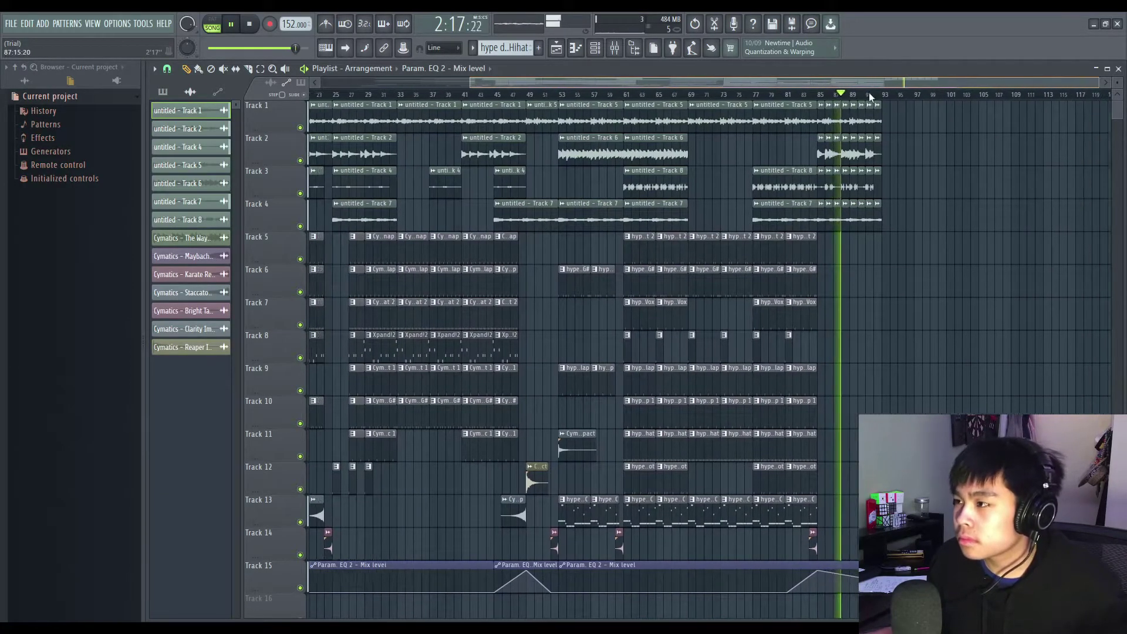
scroll(838, 218, down, 3)
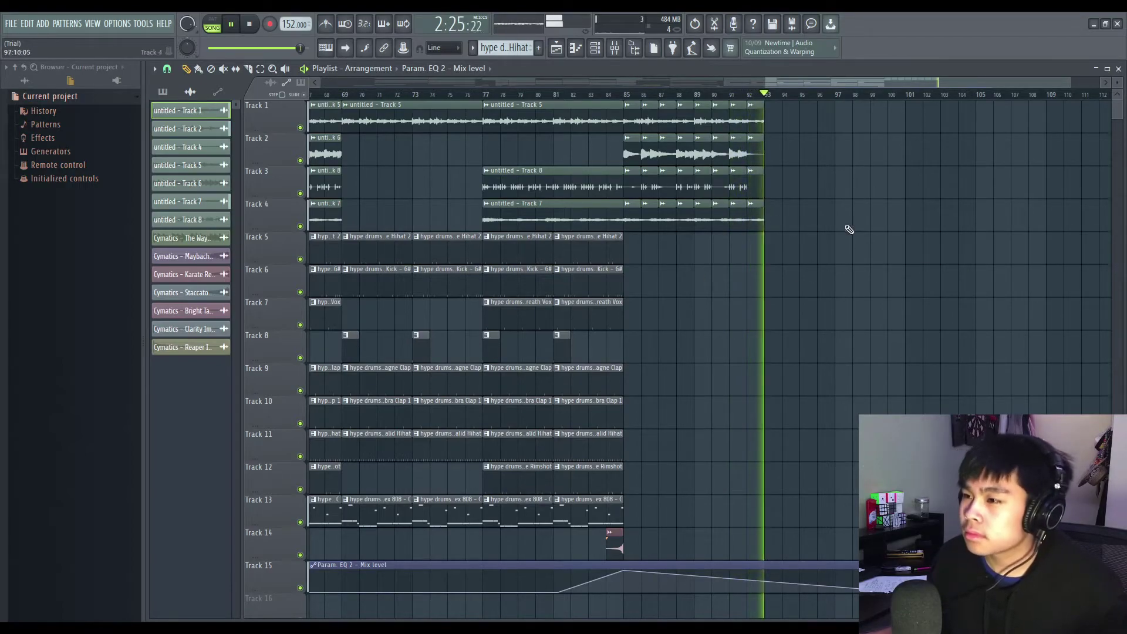
key(space)
- Repeat the chopped melody of bars 85 to 93 on Tracks 1 to 4 through bar 101, and copy the mellow drum patterns to bar 93
drag(780, 263, 634, 102)
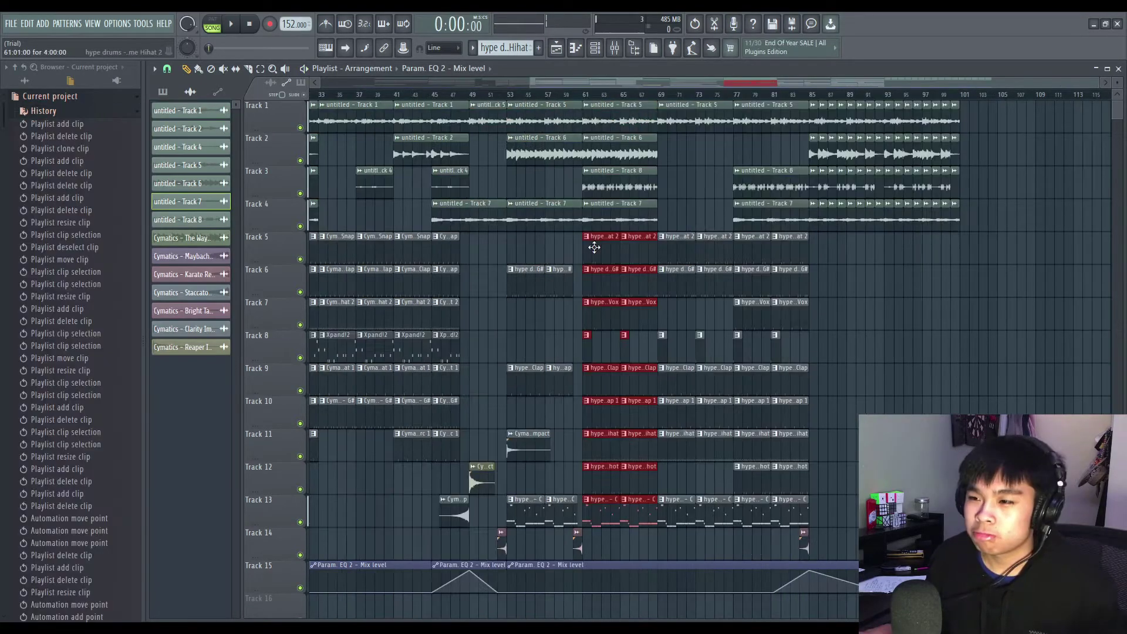
click(883, 280)
right_click(891, 278)
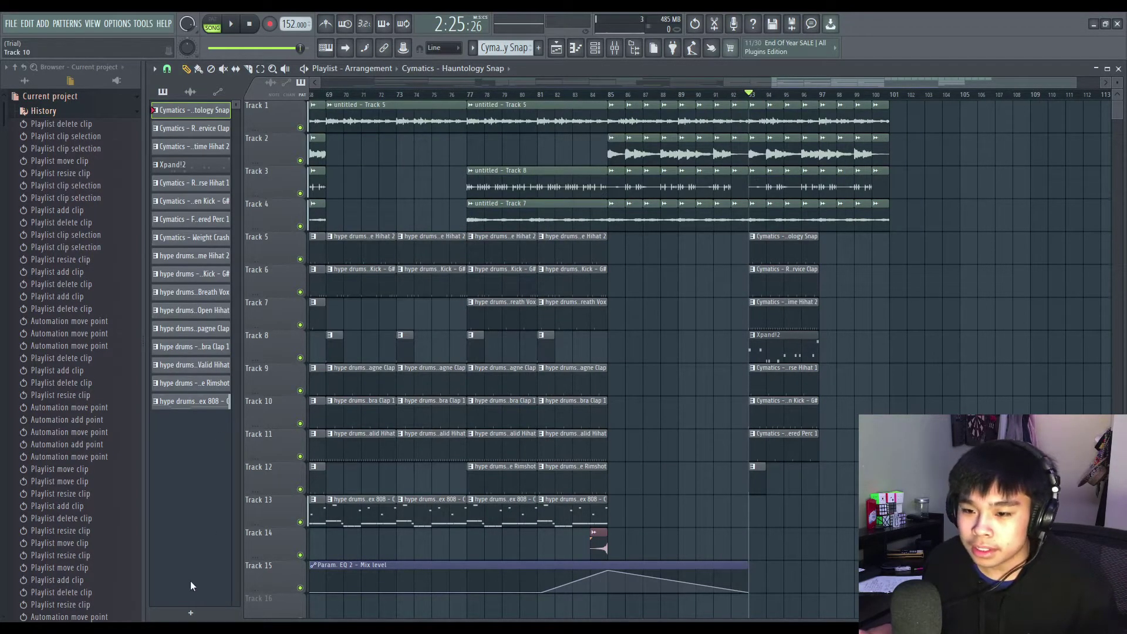
- Create a pattern named bass and place it on Track 8 at bar 93 in place of the Xpand!2 clip
click(190, 612)
text(bass)
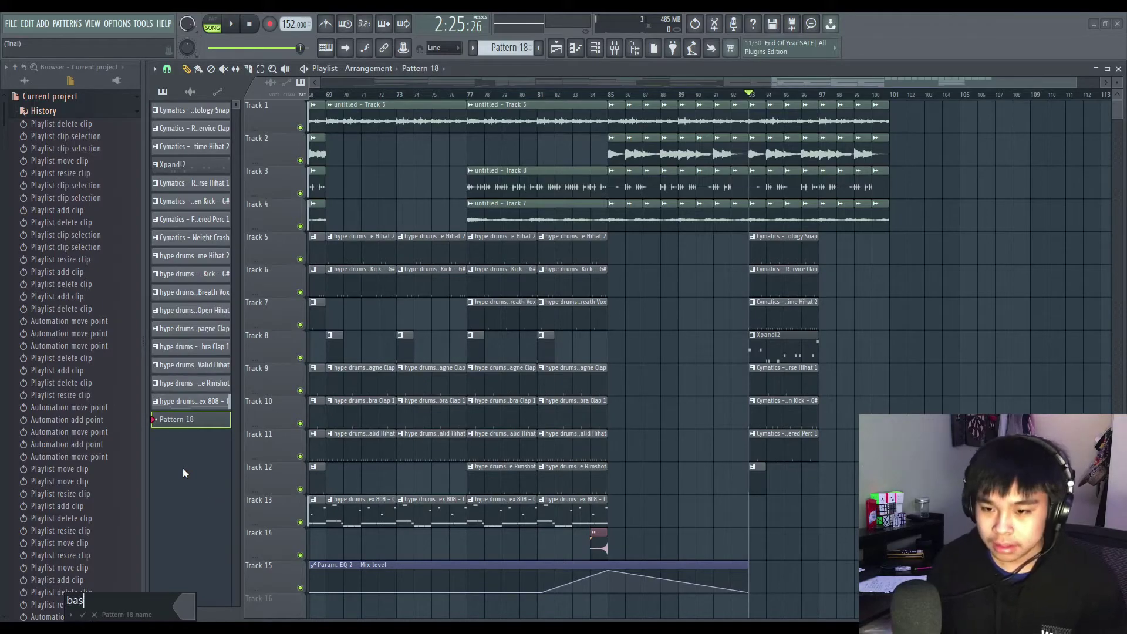
click(83, 614)
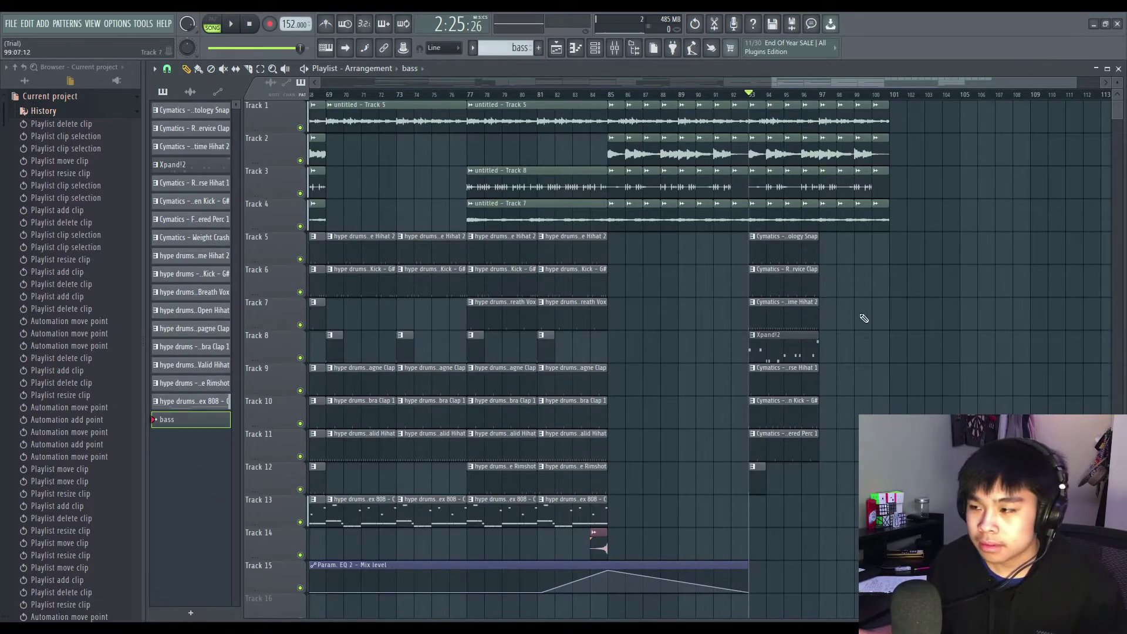
right_click(766, 357)
click(752, 352)
drag(765, 346, 764, 344)
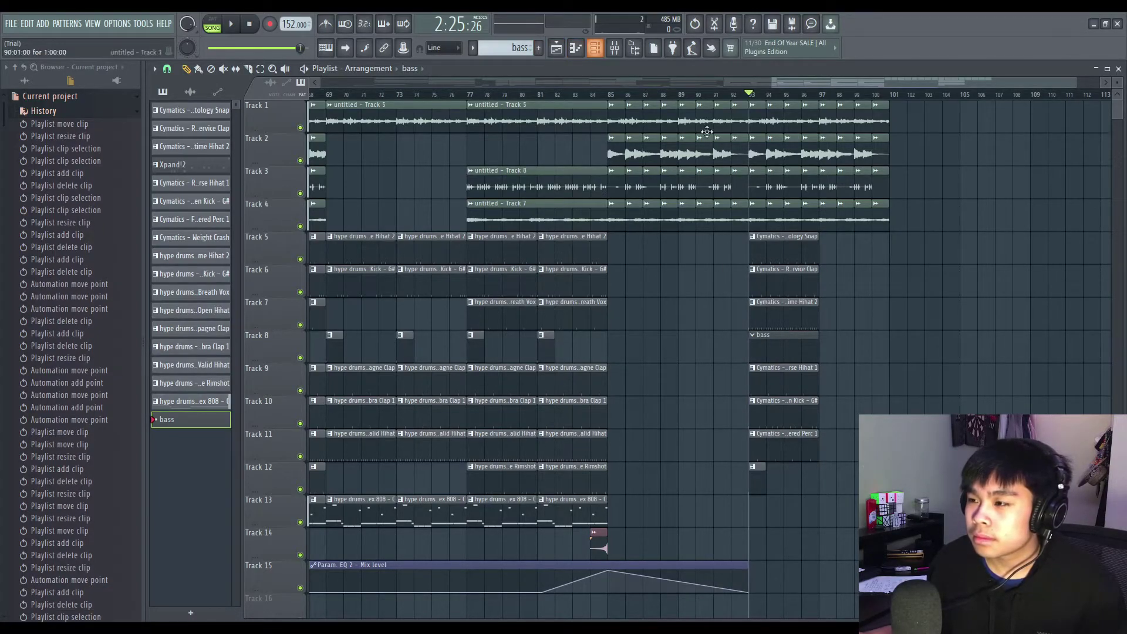
- Lower the bass pattern's notes in bars 3 and 4 to G#3 in the Piano roll and audition the line against the melody
key(space)
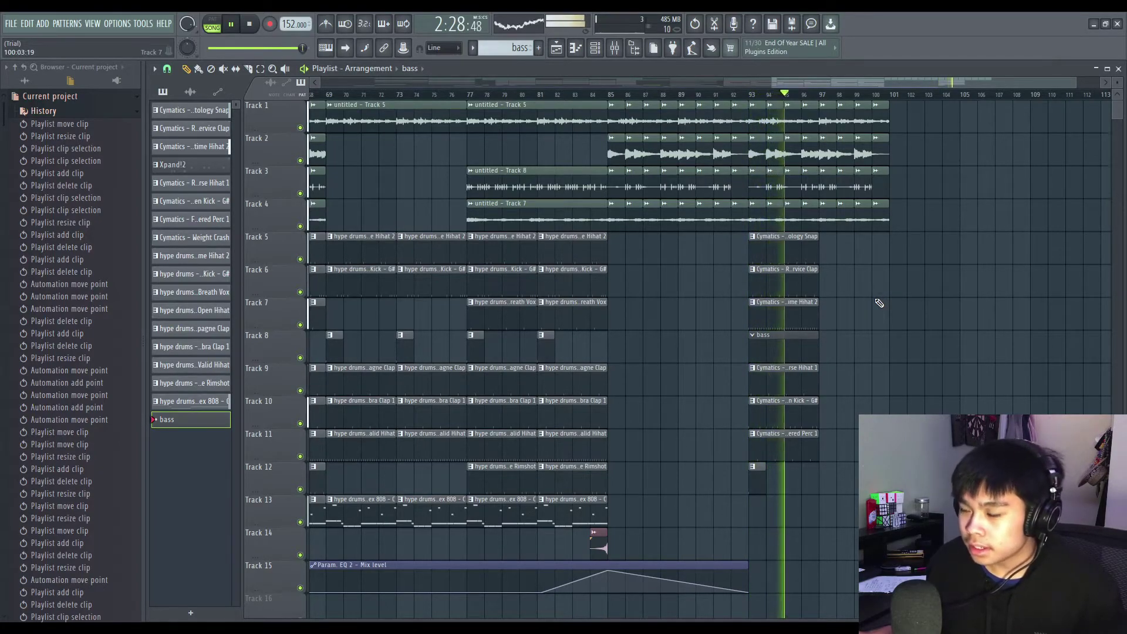
key(space)
click(556, 50)
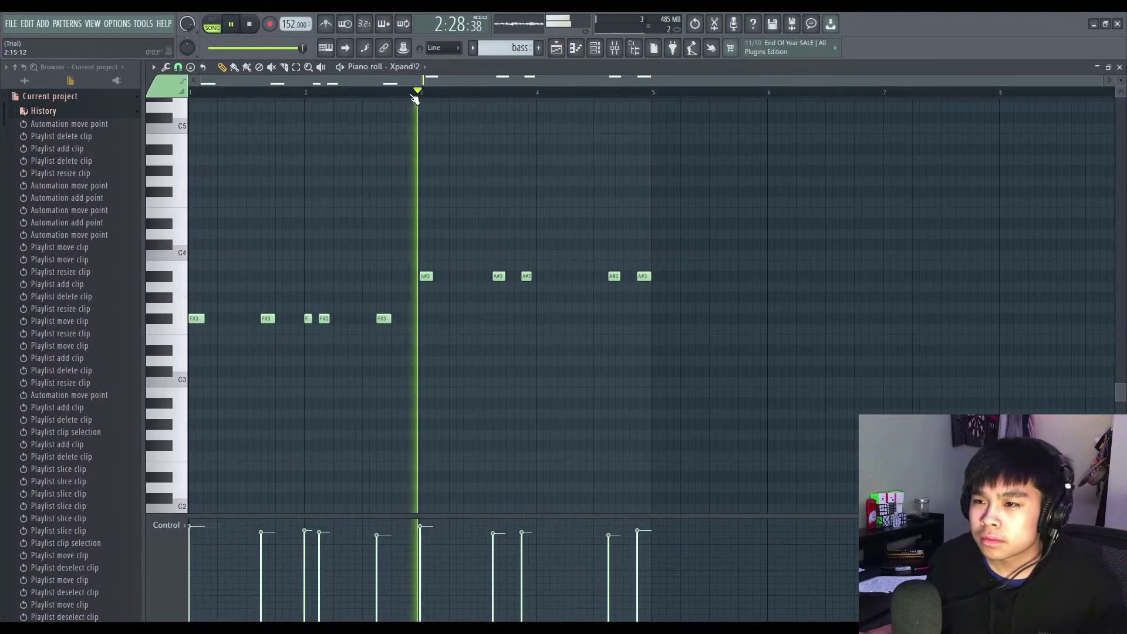
key(space)
drag(419, 230, 664, 356)
drag(427, 276, 425, 299)
click(428, 224)
right_click(429, 224)
key(space)
click(197, 88)
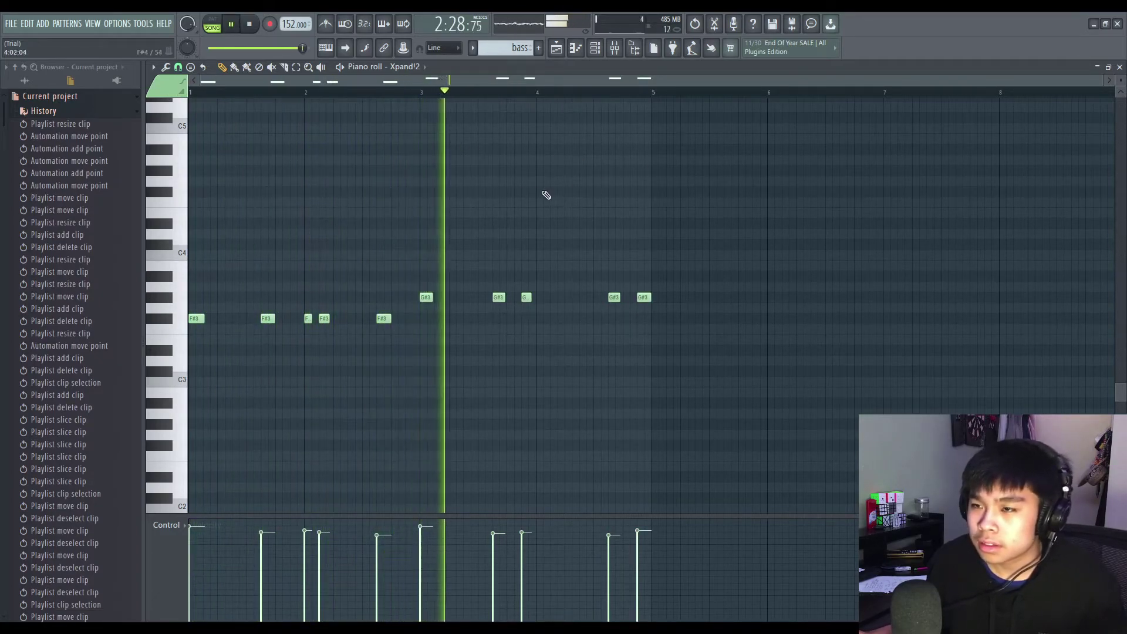
key(space)
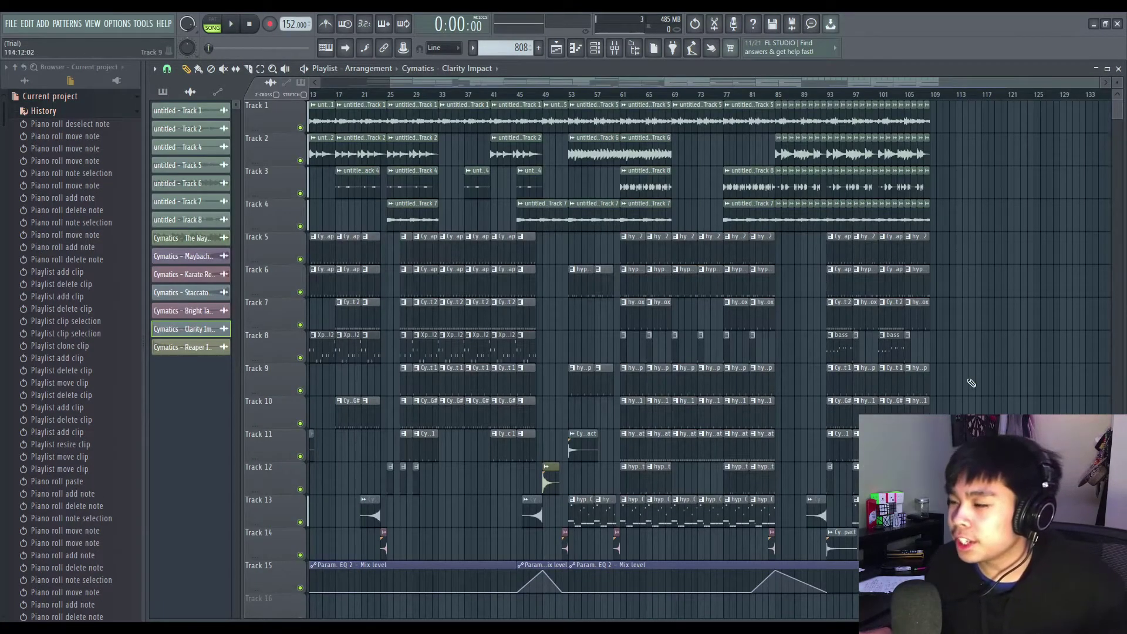
- Play the arrangement's section leading into bar 109
scroll(971, 383, up, 3)
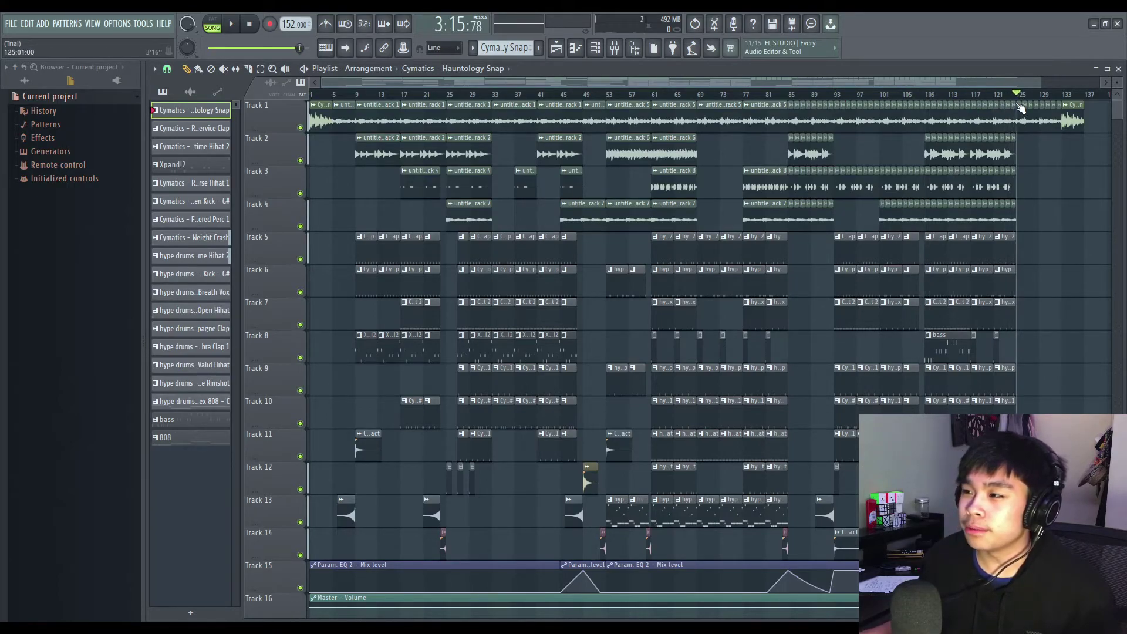
drag(1017, 105, 1016, 107)
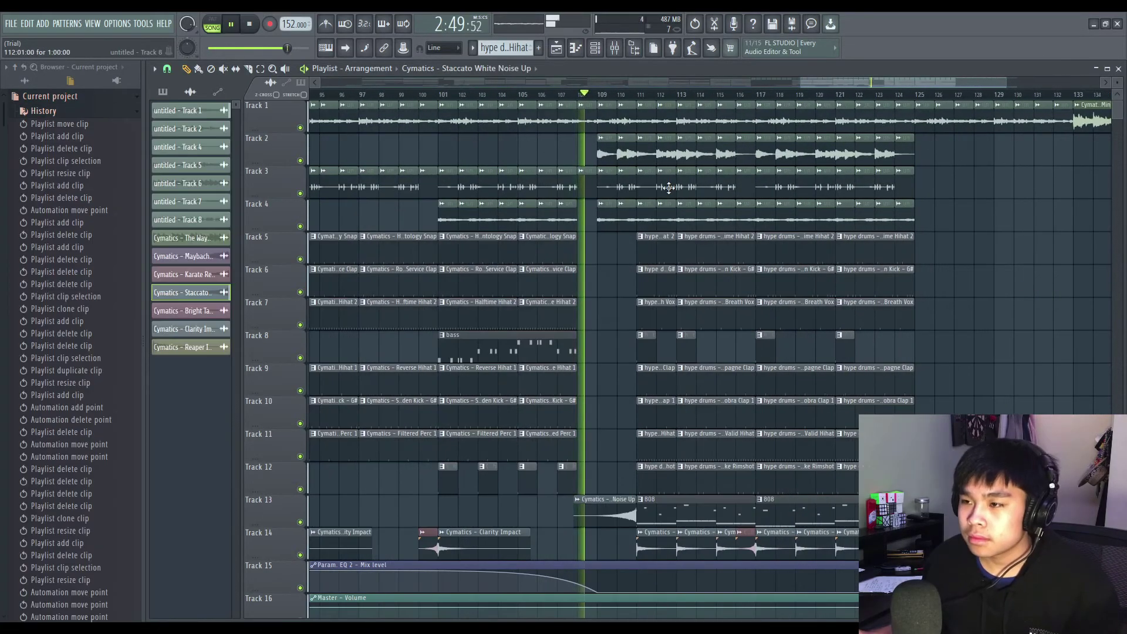